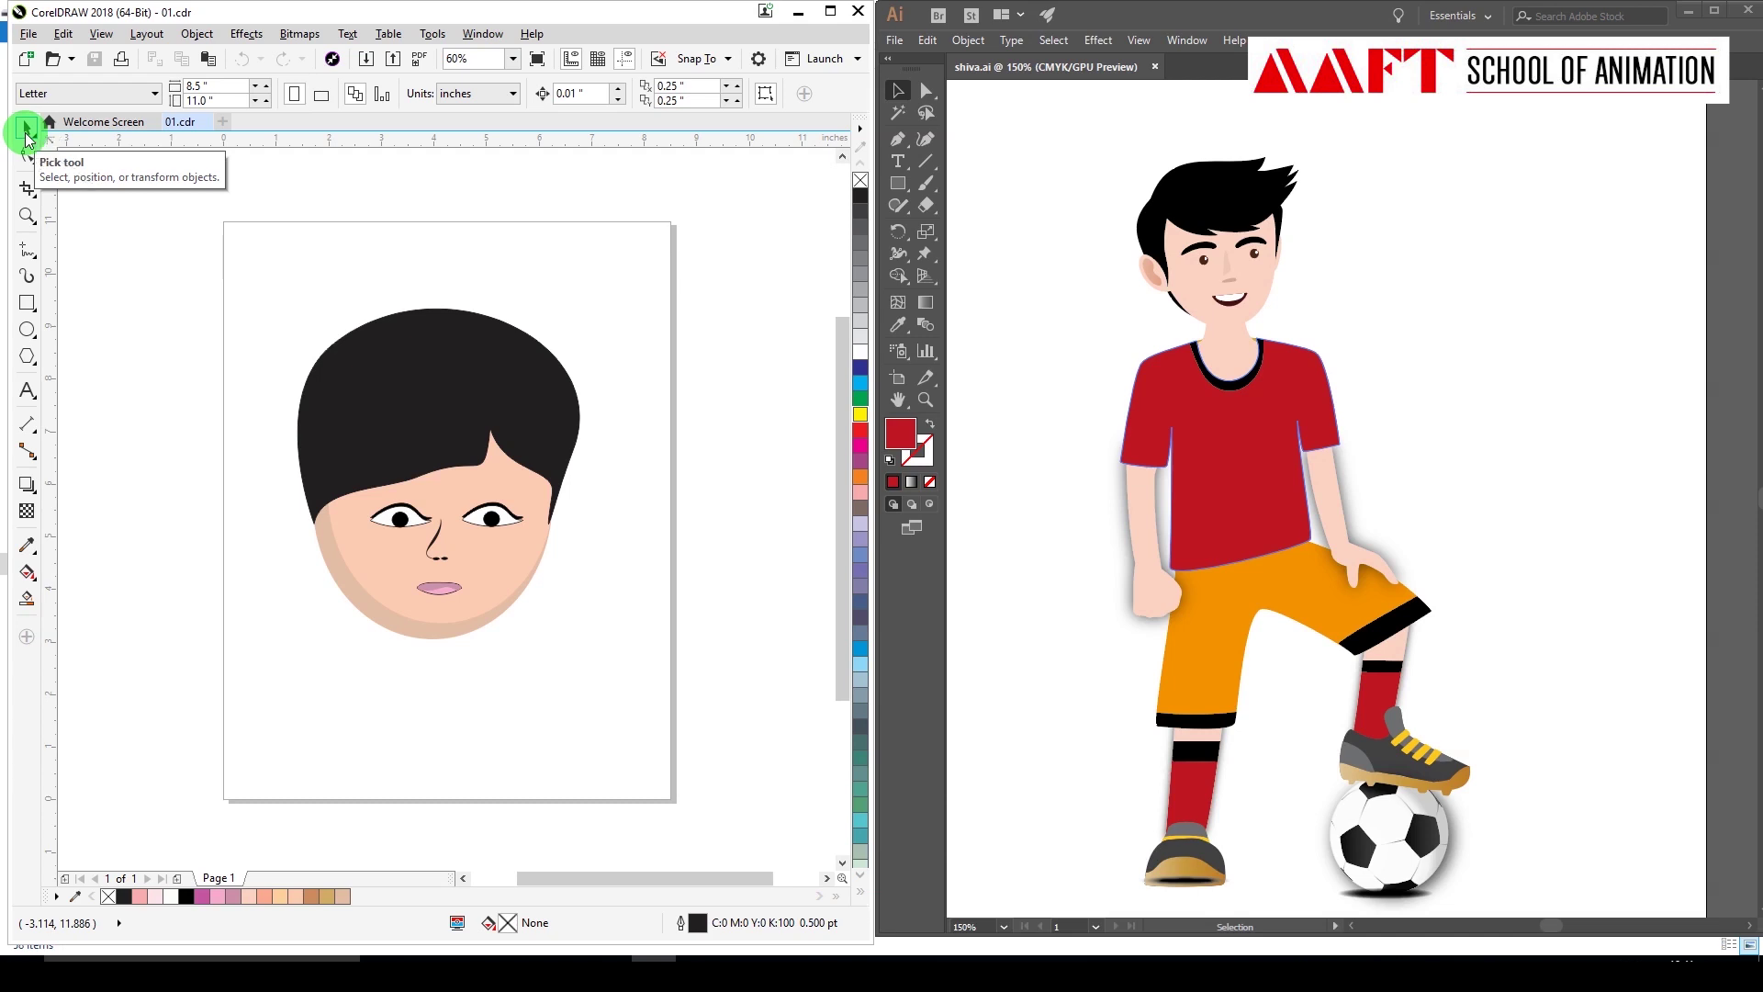
# Move all 14 cartoon face objects up and right, then scale them to about 64%.
pyautogui.click(25, 129)
pyautogui.moveTo(241, 283); pyautogui.dragTo(633, 707)
pyautogui.moveTo(491, 567)
pyautogui.mouseDown()
pyautogui.moveTo(574, 503)
pyautogui.moveTo(491, 592)
pyautogui.mouseUp()
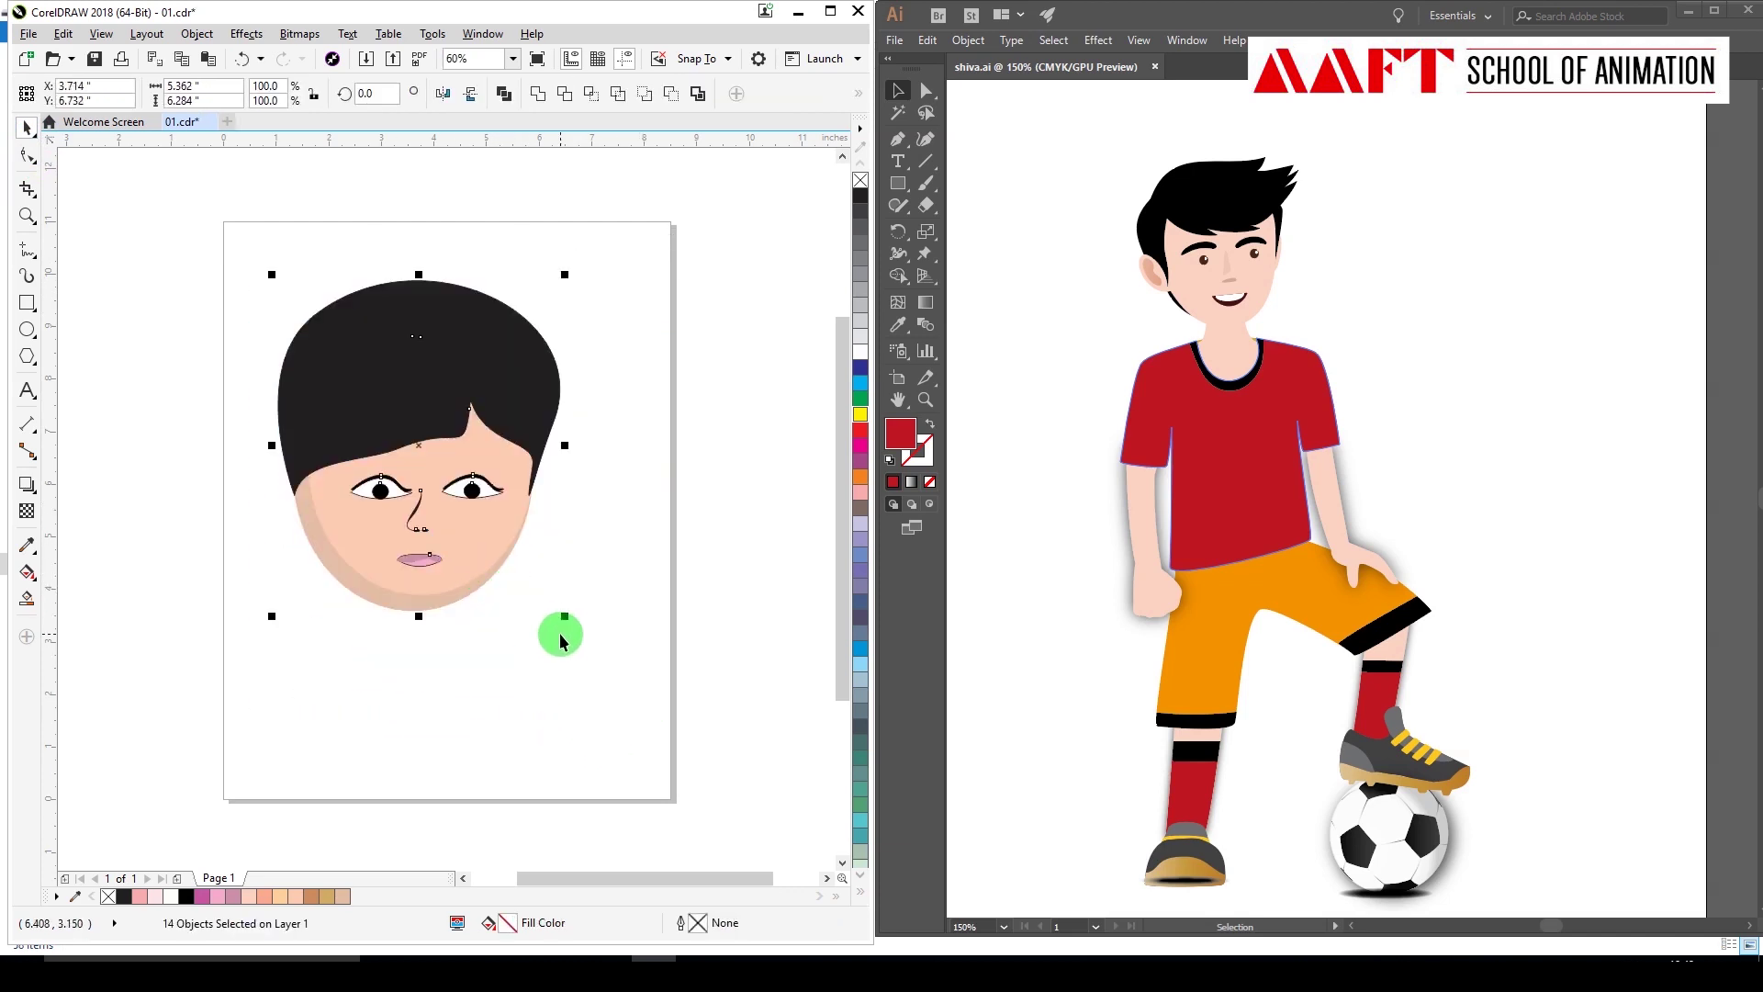
pyautogui.moveTo(551, 606)
pyautogui.mouseDown()
pyautogui.moveTo(405, 444)
pyautogui.moveTo(515, 511)
pyautogui.moveTo(618, 642)
pyautogui.moveTo(496, 543)
pyautogui.moveTo(591, 603)
pyautogui.mouseUp()
pyautogui.press('Escape')
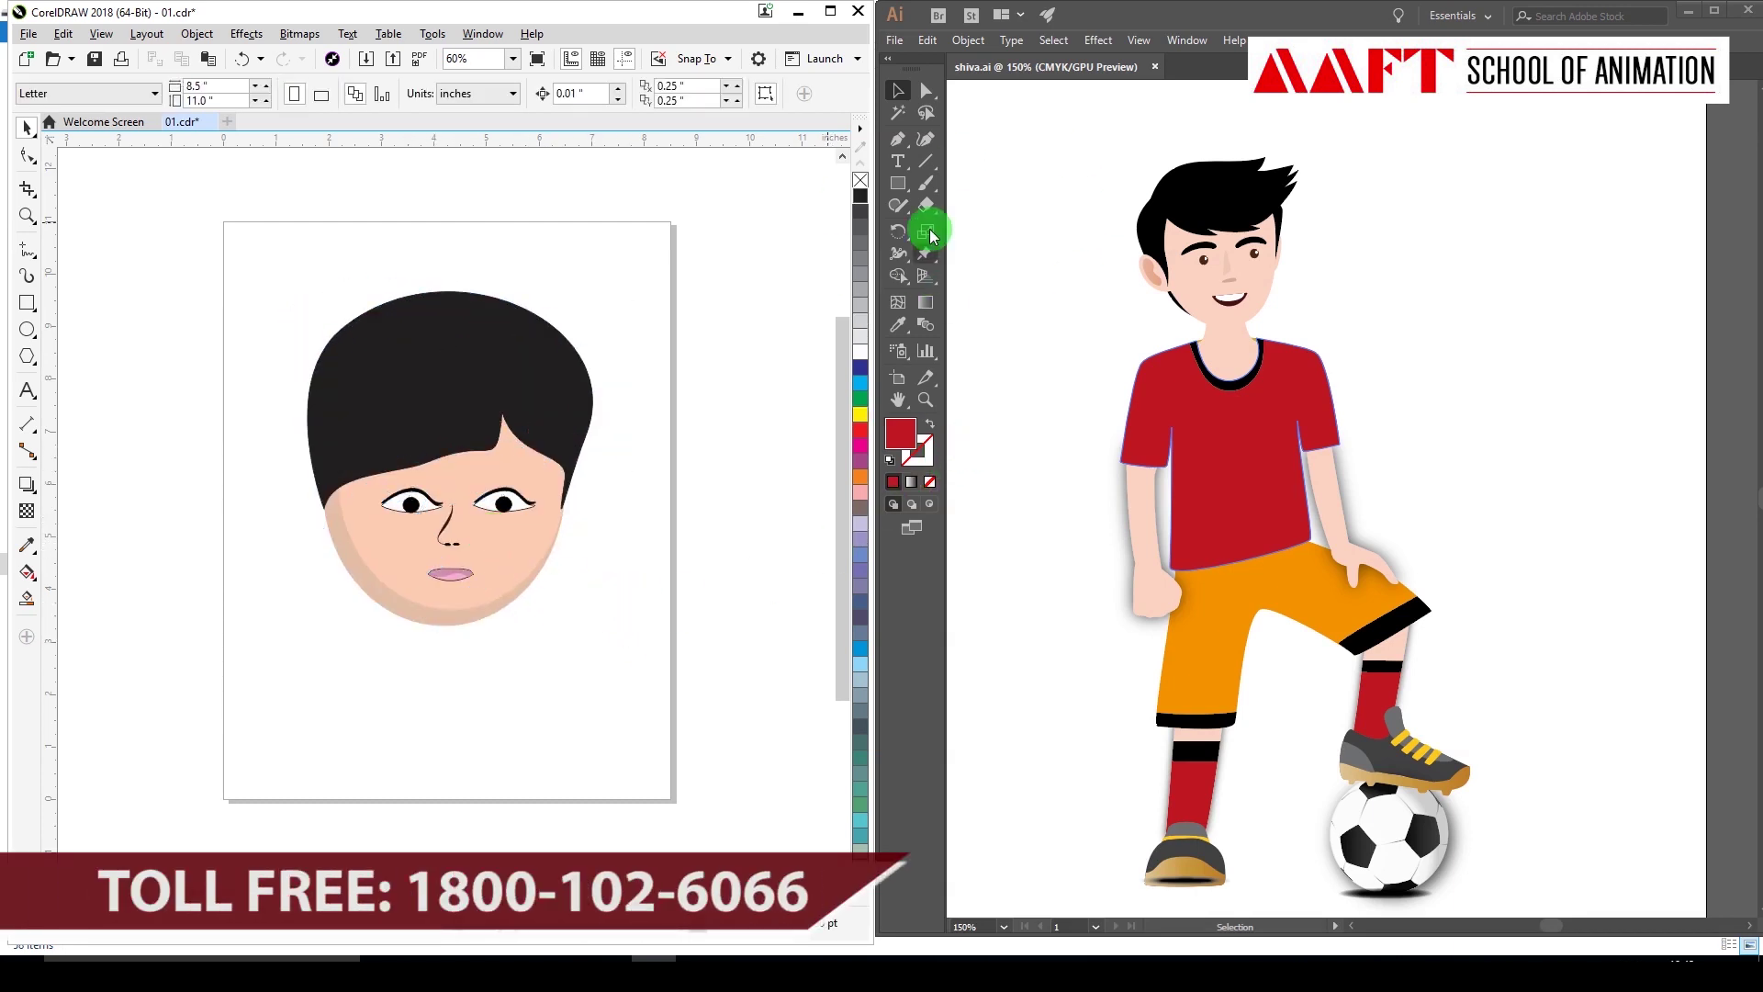
# Nudge the footballer's head and shirt group slightly right, then undo the move.
pyautogui.click(1221, 219)
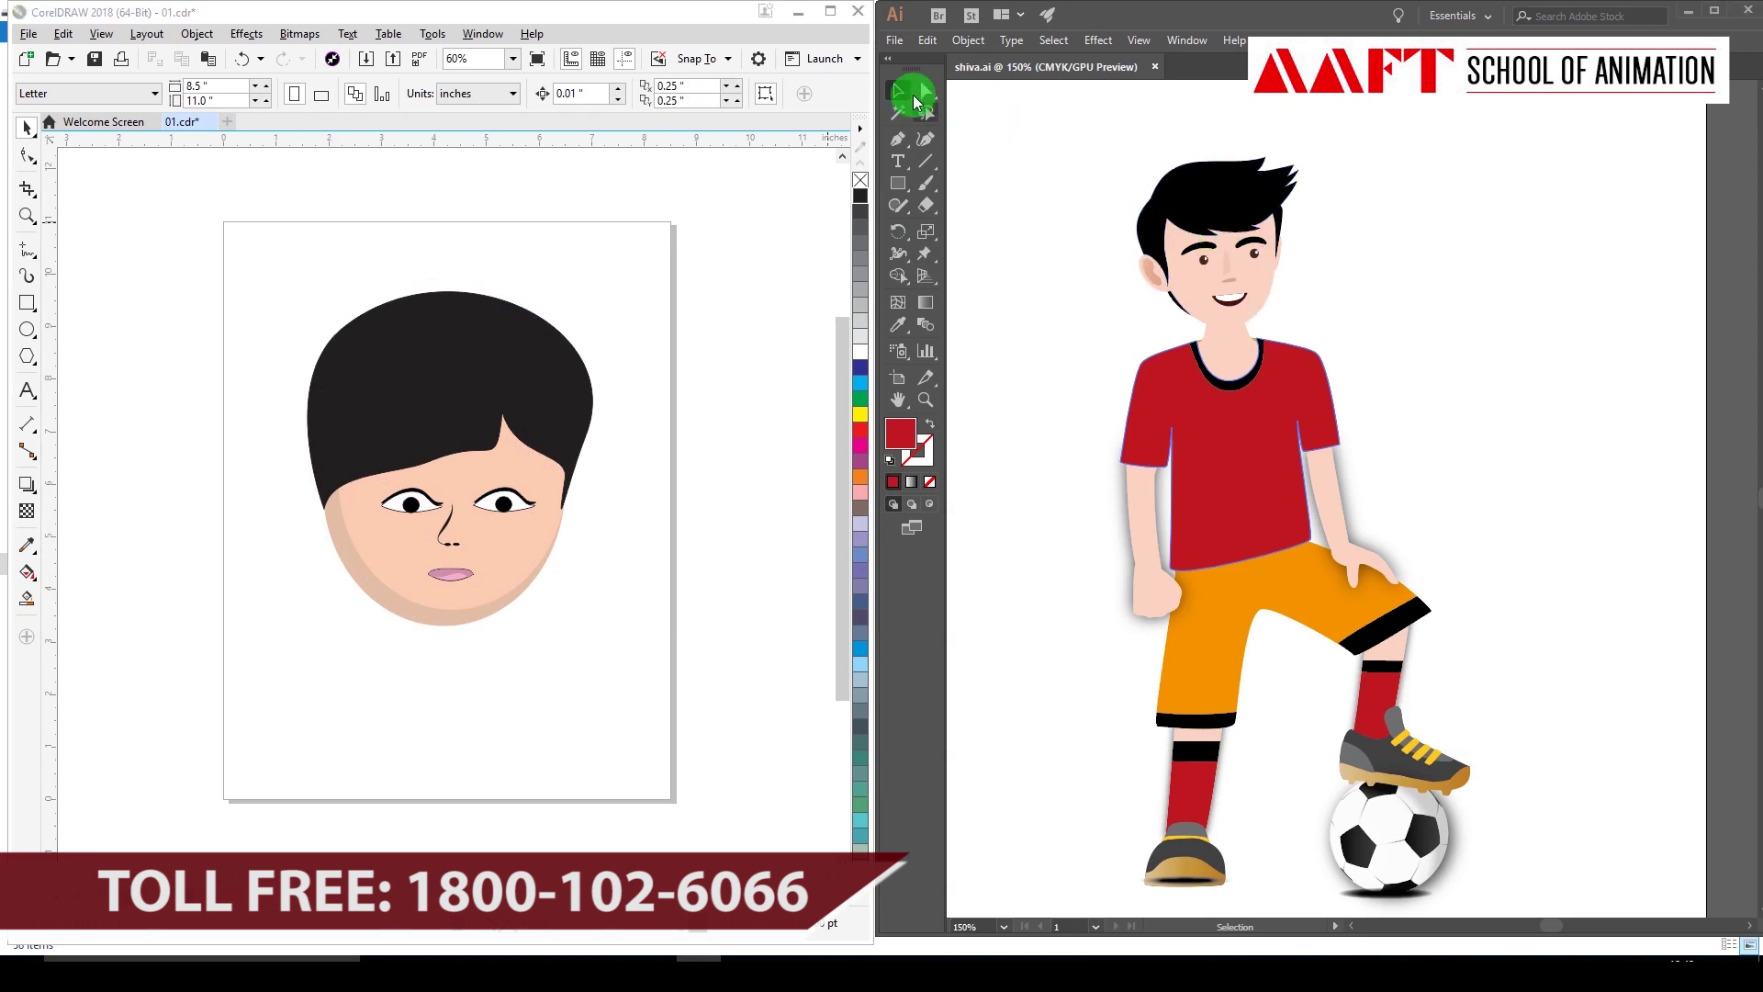
pyautogui.click(899, 91)
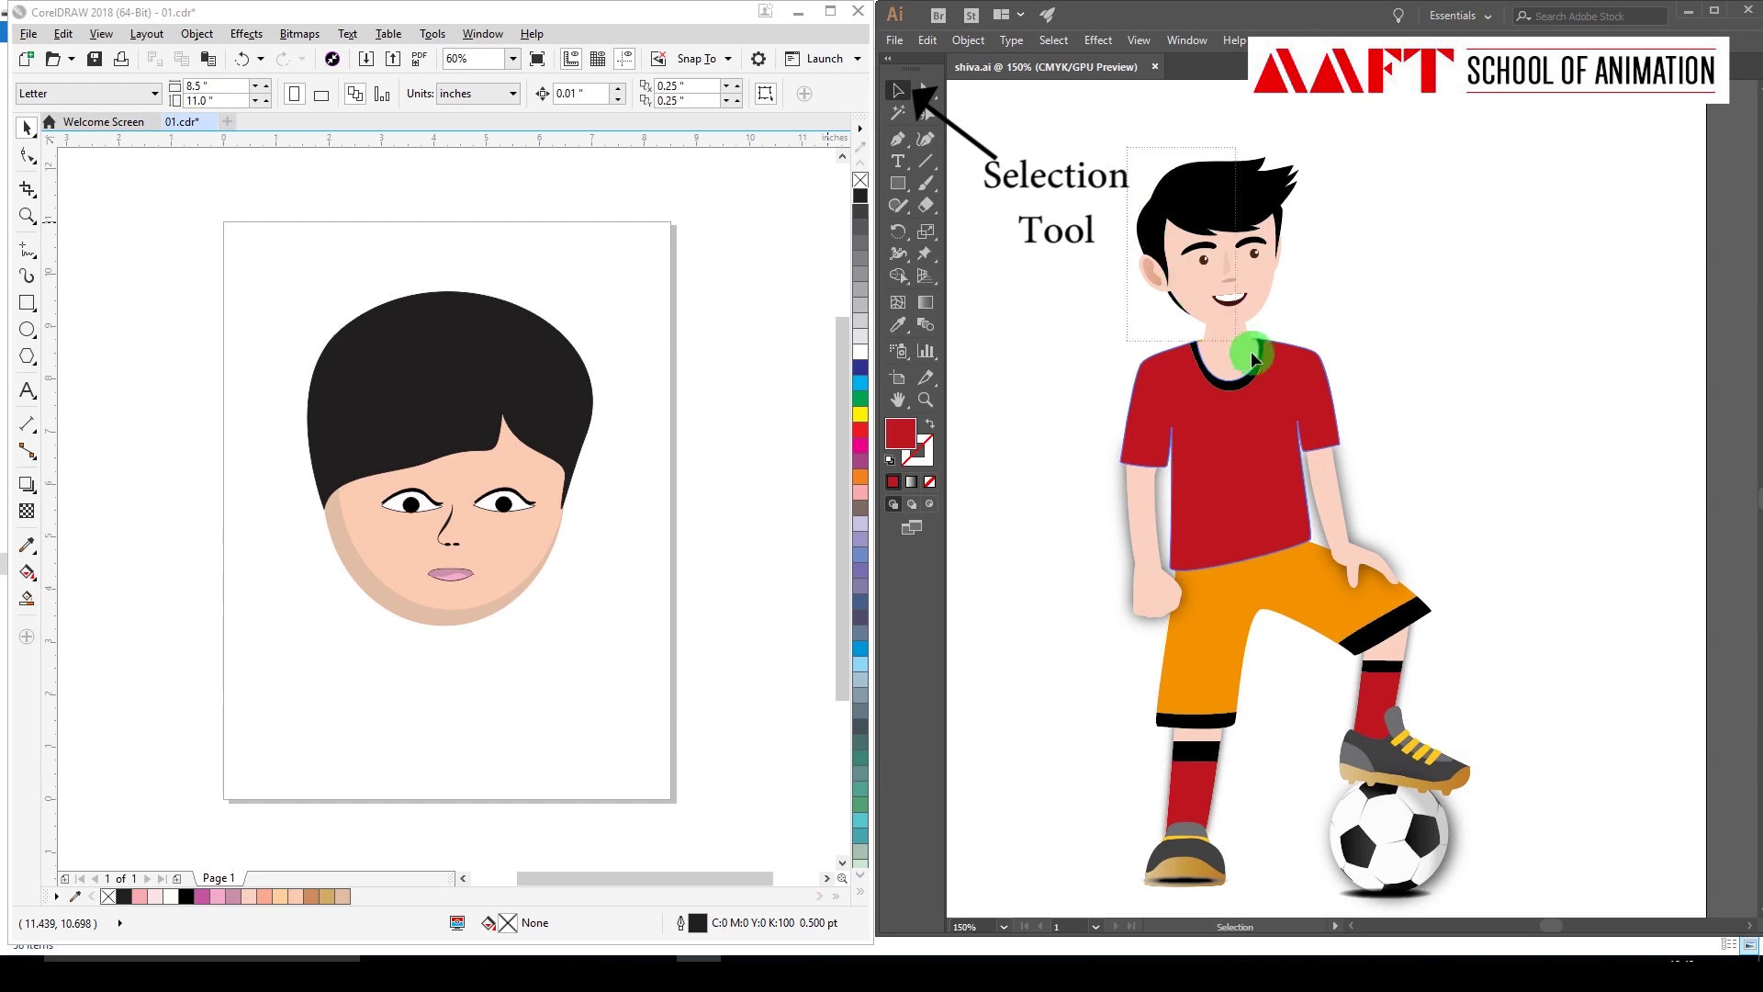
pyautogui.click(1317, 389)
pyautogui.click(1181, 284)
pyautogui.click(902, 92)
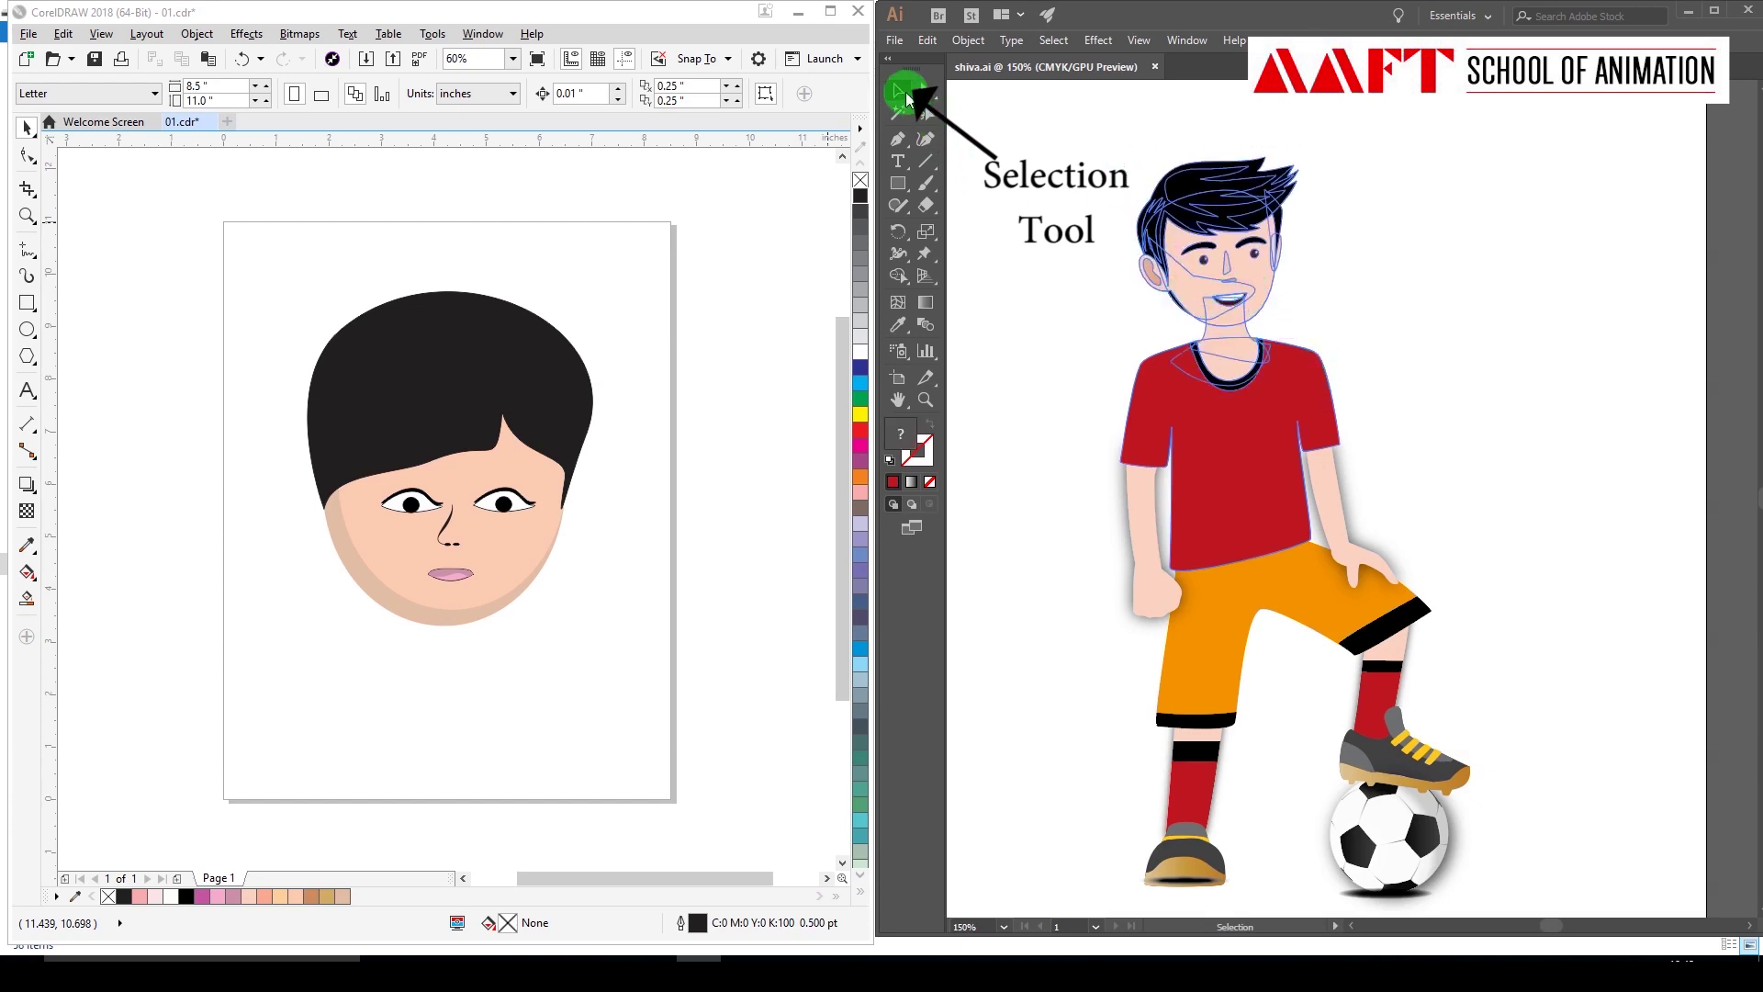
pyautogui.moveTo(1219, 206); pyautogui.dragTo(1241, 204)
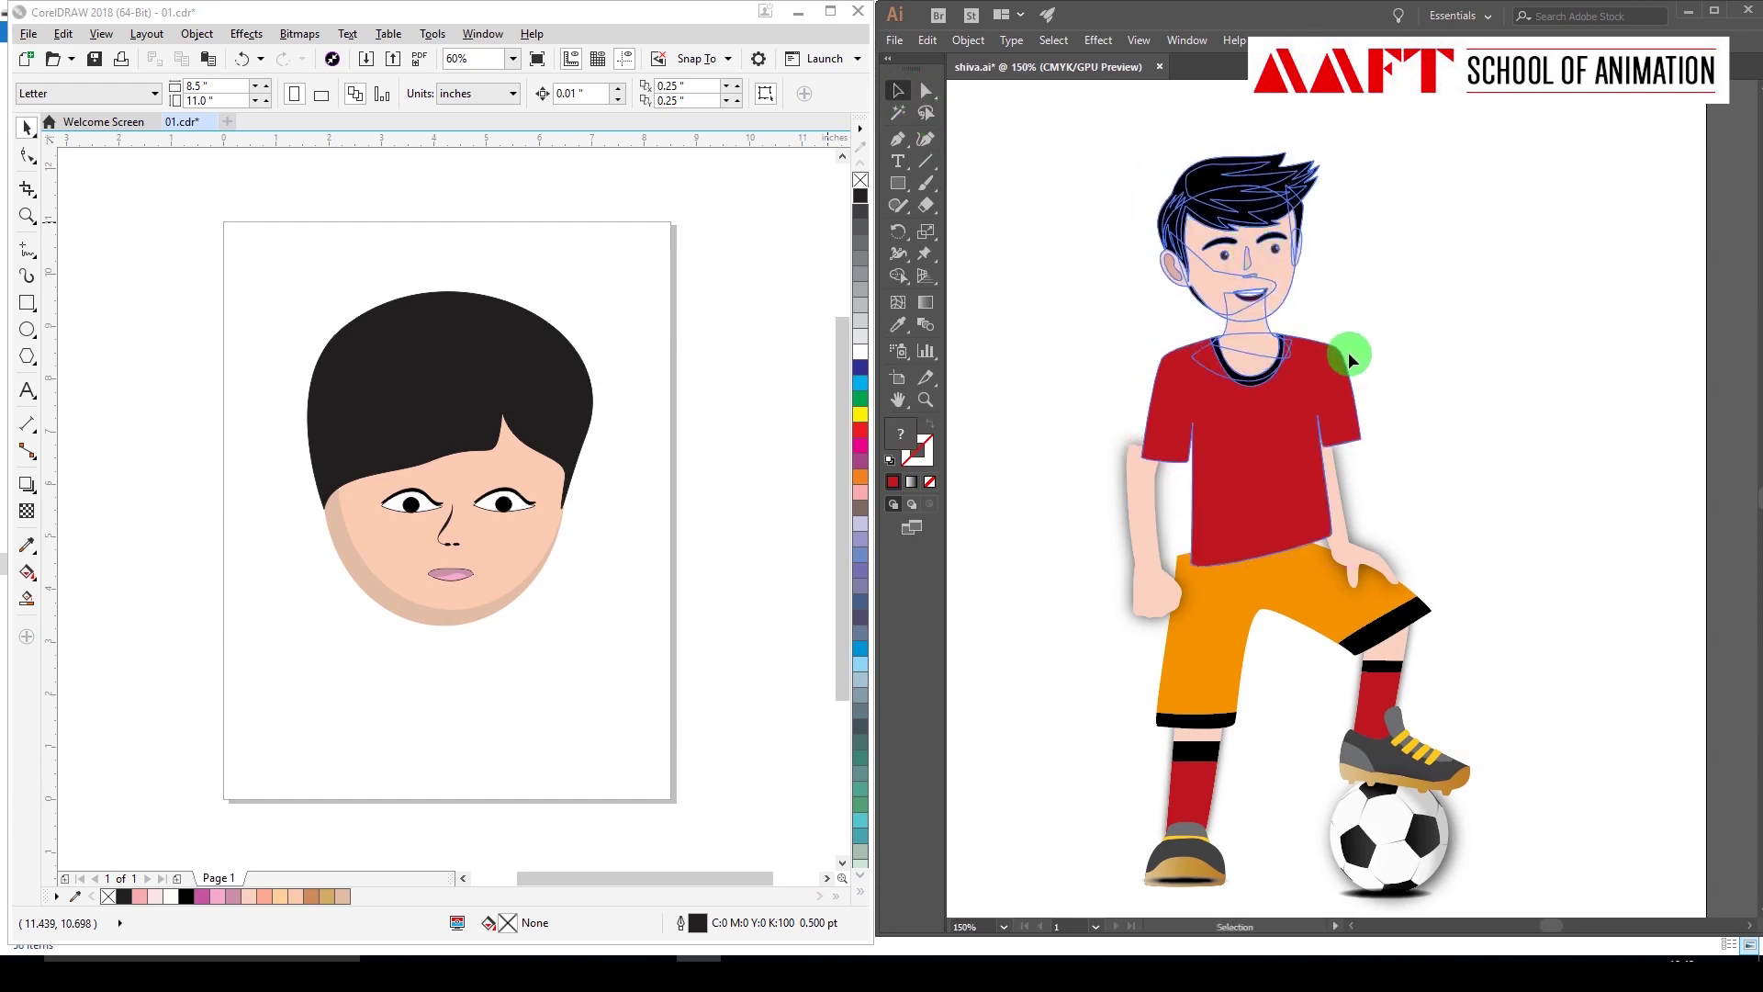
pyautogui.hotkey('ctrl', 'z')
# Lift and rotate the soccer ball, undo its enlargement, and return it under the boot.
pyautogui.click(1385, 597)
pyautogui.click(1381, 868)
pyautogui.moveTo(1382, 868); pyautogui.dragTo(1496, 843)
pyautogui.moveTo(1575, 779)
pyautogui.mouseDown()
pyautogui.moveTo(1572, 804)
pyautogui.moveTo(1669, 721)
pyautogui.mouseUp()
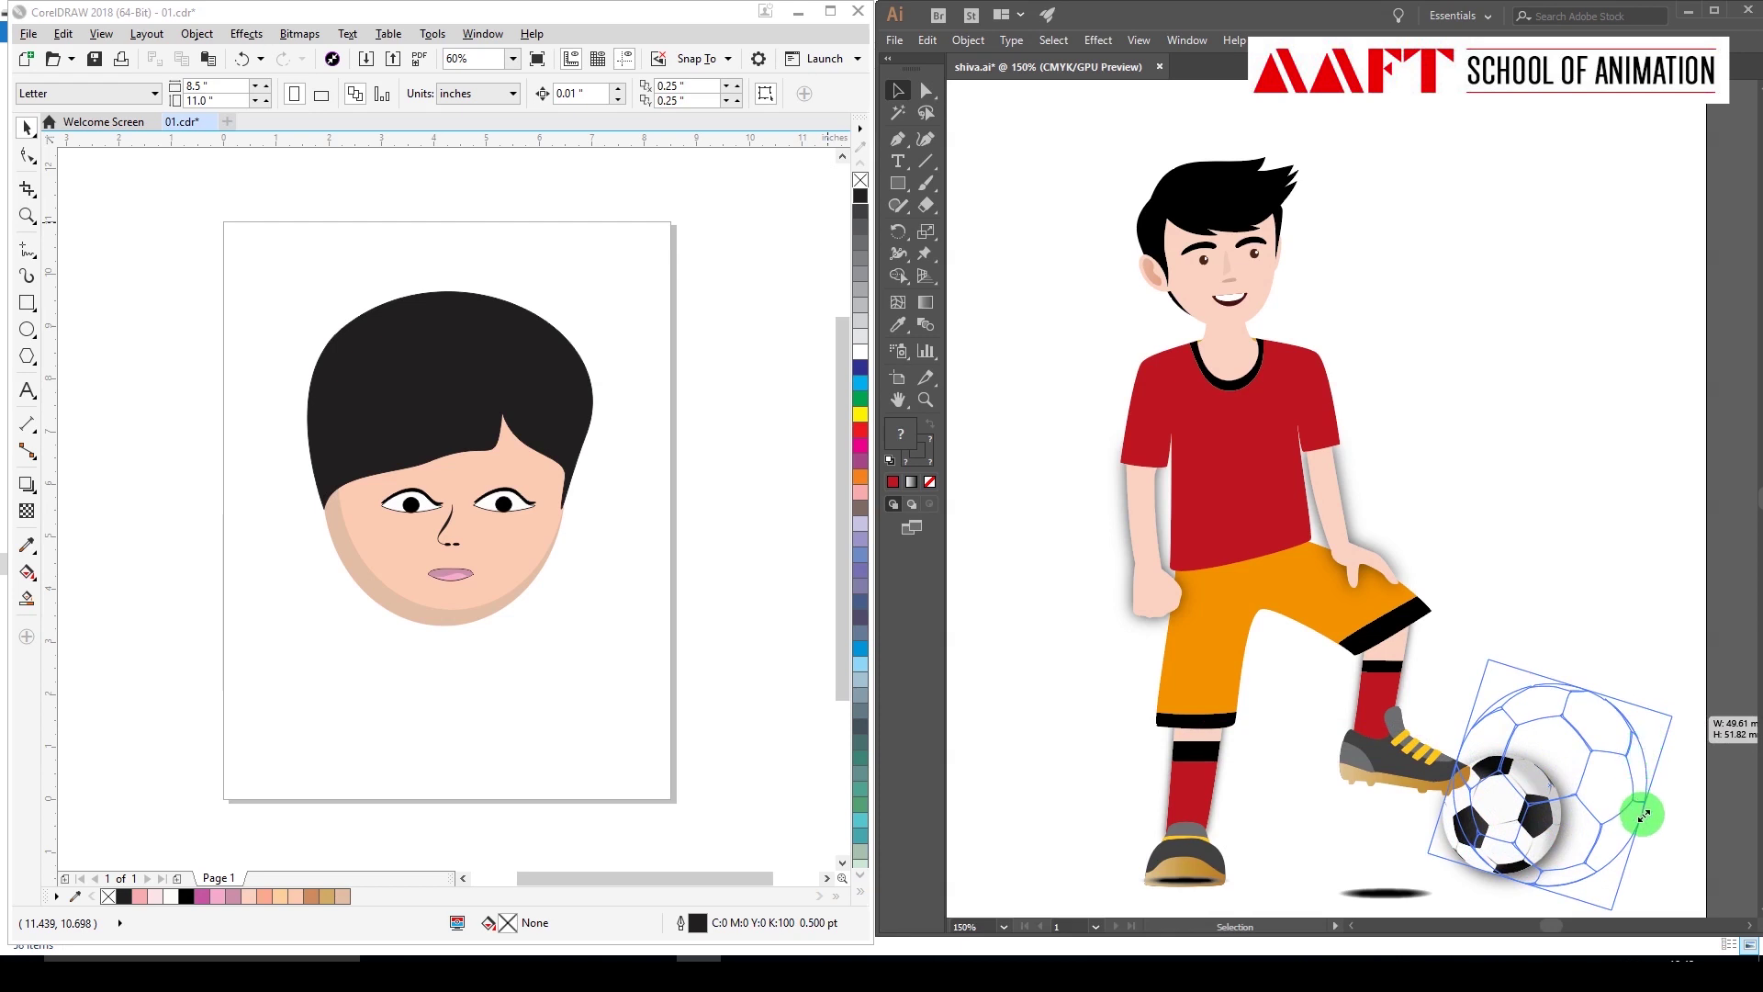
pyautogui.moveTo(1643, 815); pyautogui.dragTo(1644, 815)
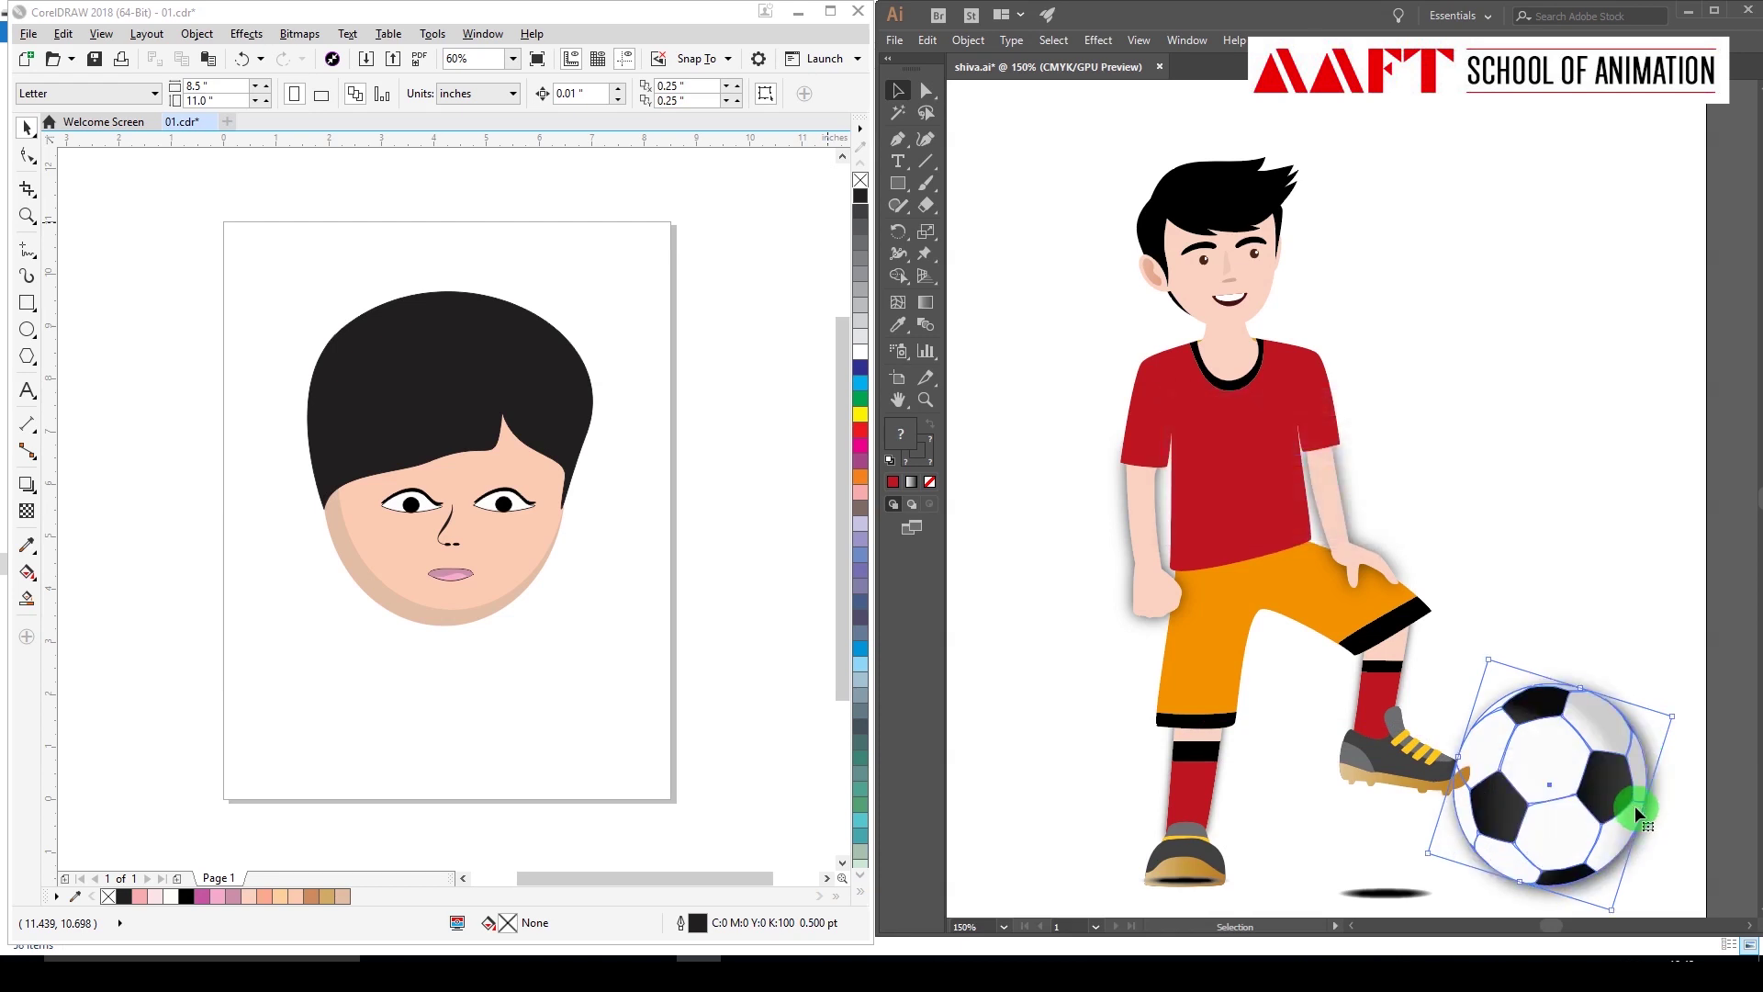
pyautogui.hotkey('ctrl', 'z')
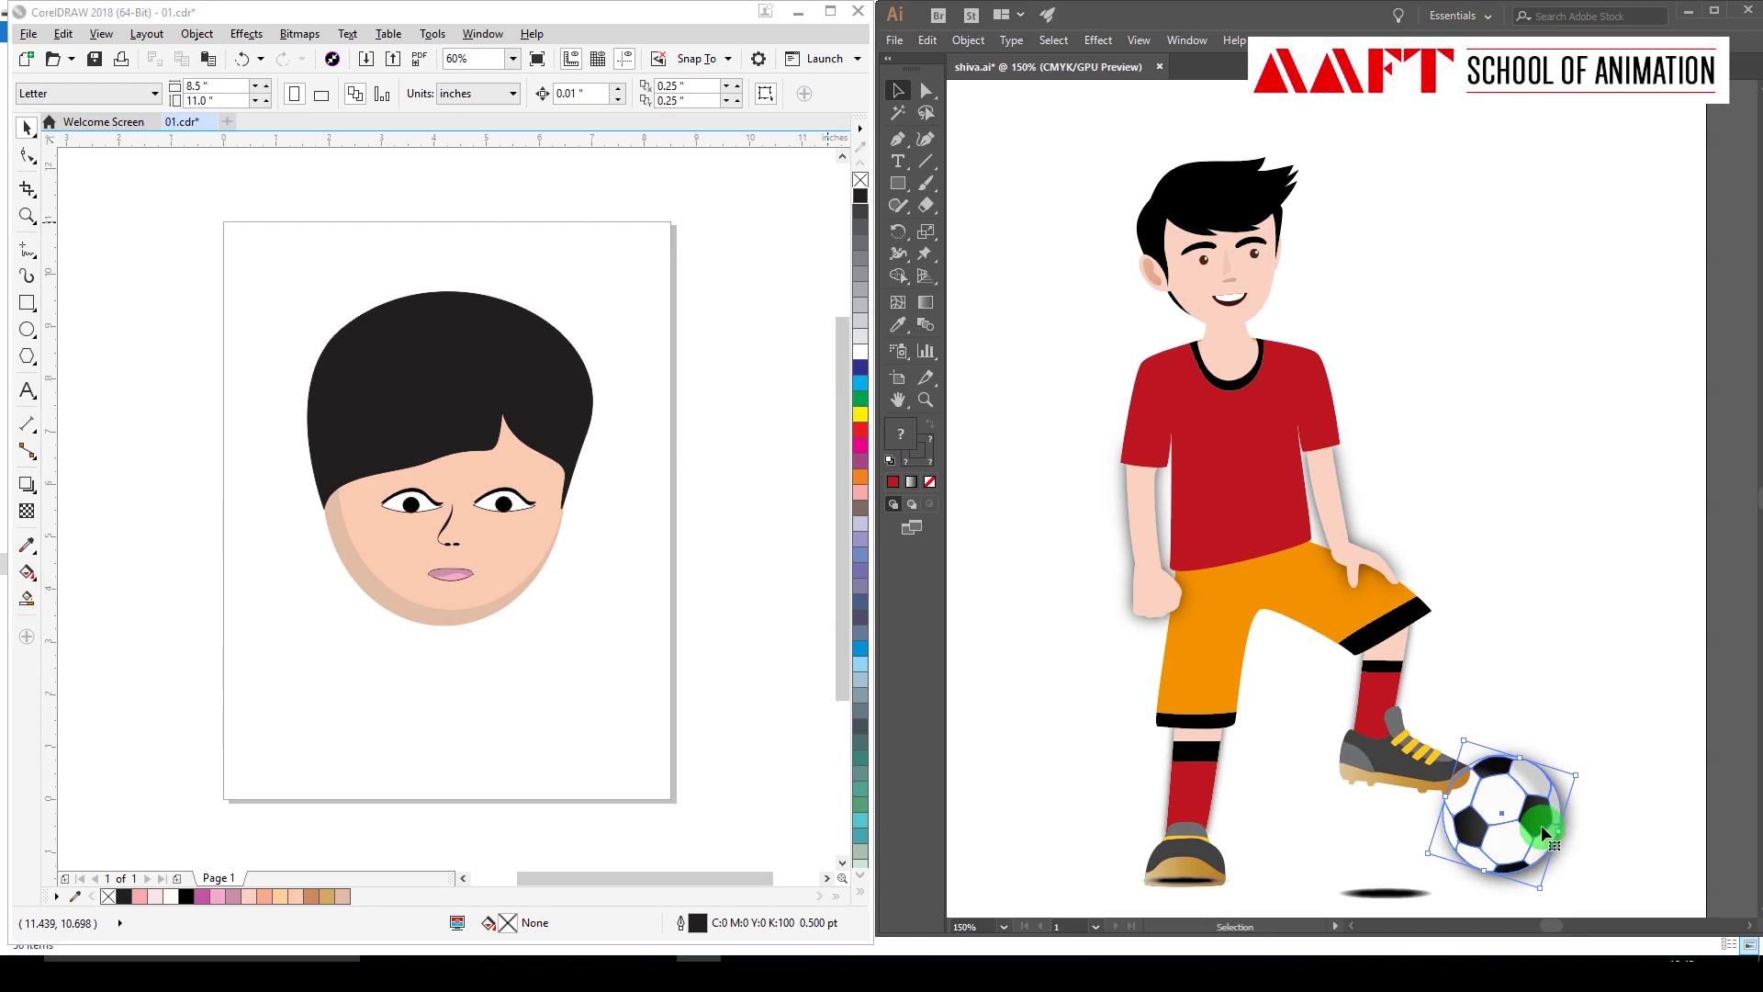
pyautogui.moveTo(1541, 825); pyautogui.dragTo(1430, 845)
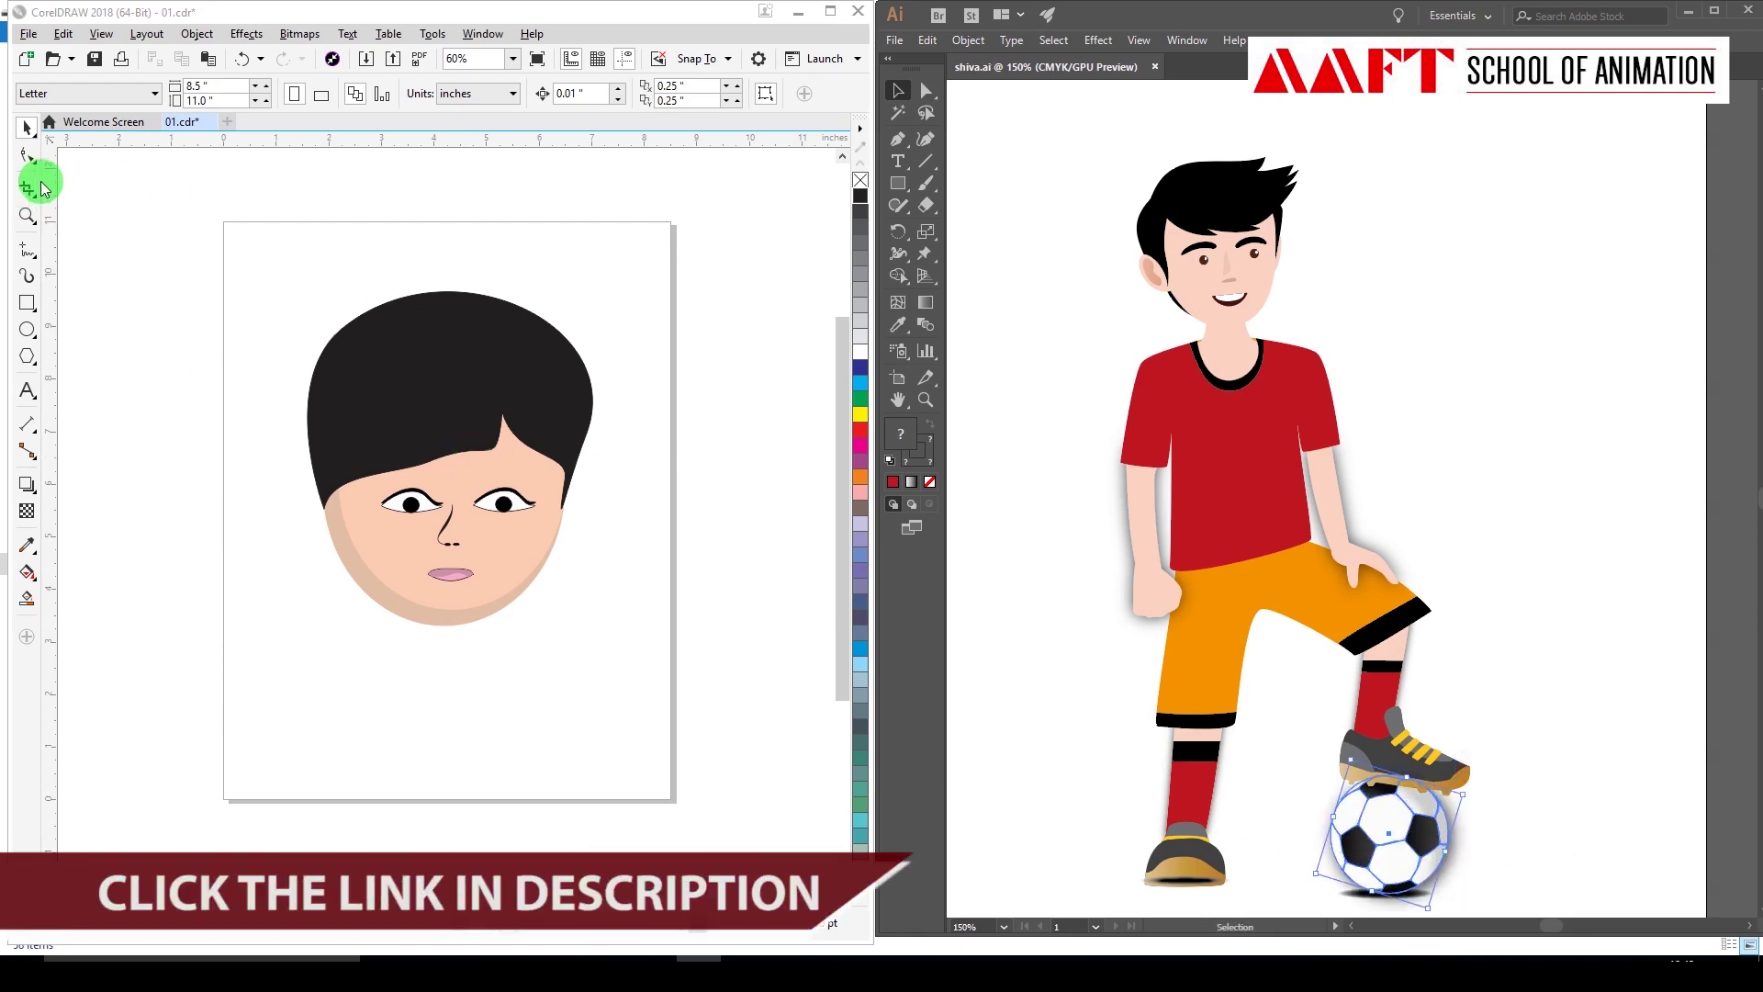
# Reshape the hair outline's nodes so its top curves and its left side bulges rounder.
pyautogui.click(29, 158)
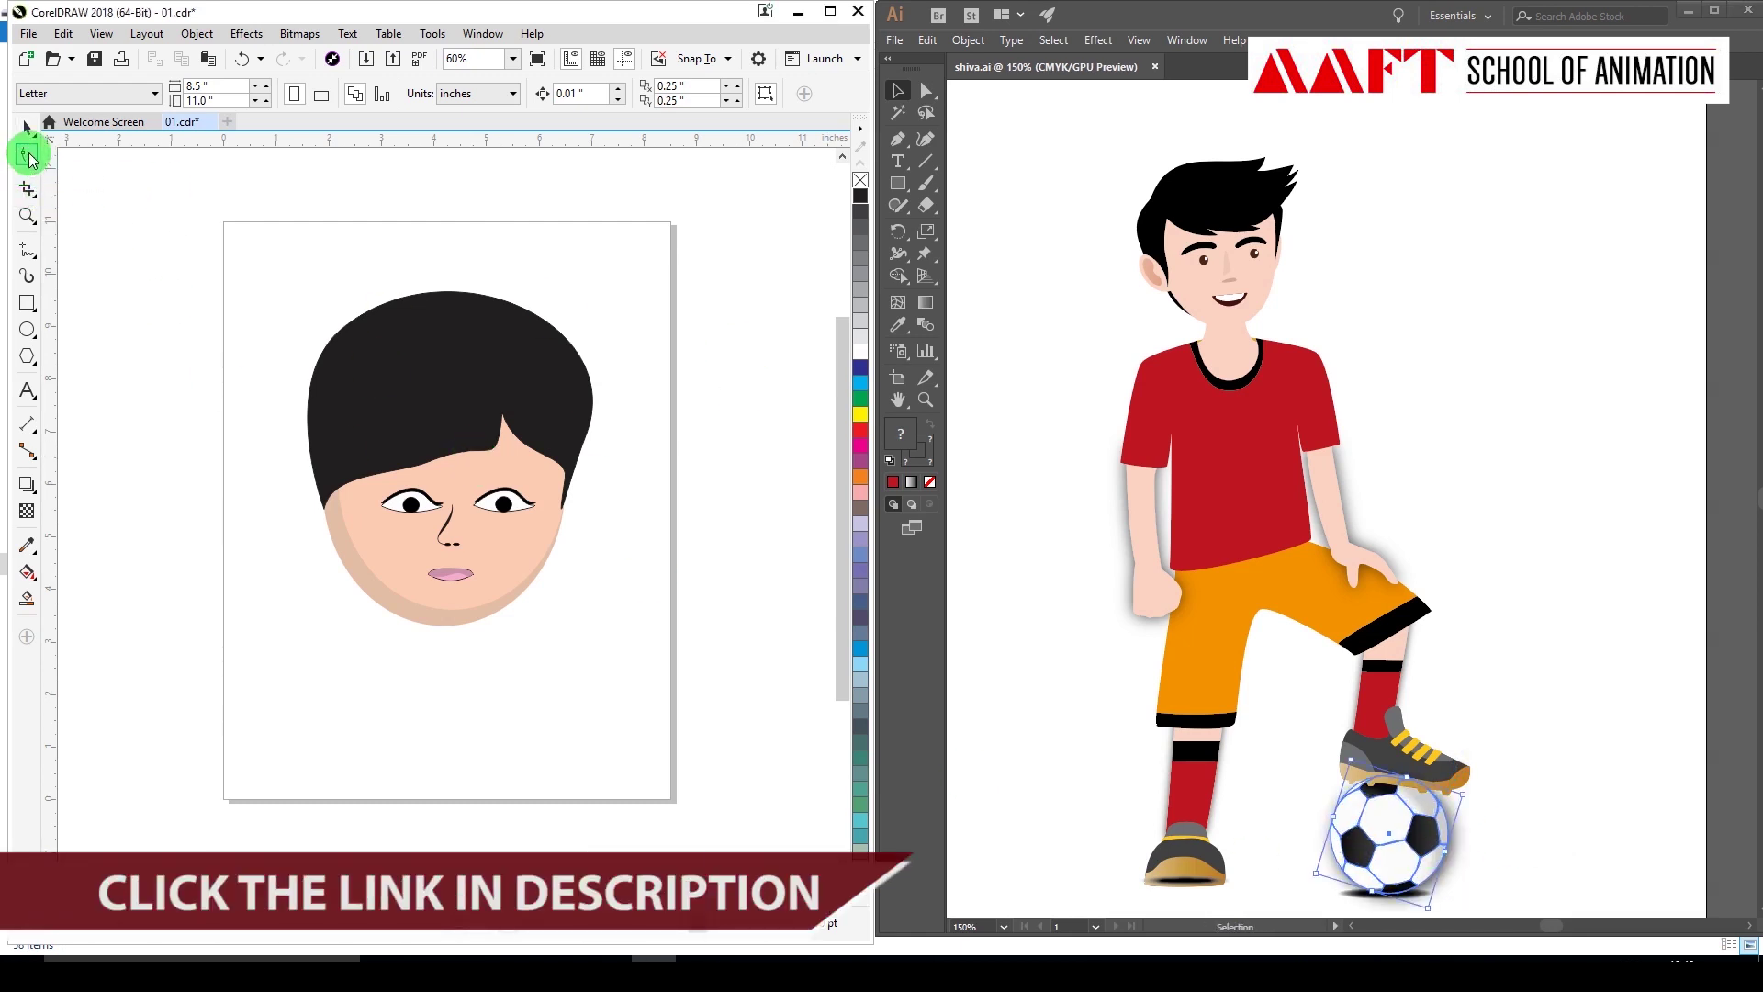
pyautogui.moveTo(30, 160); pyautogui.dragTo(84, 165)
pyautogui.click(82, 162)
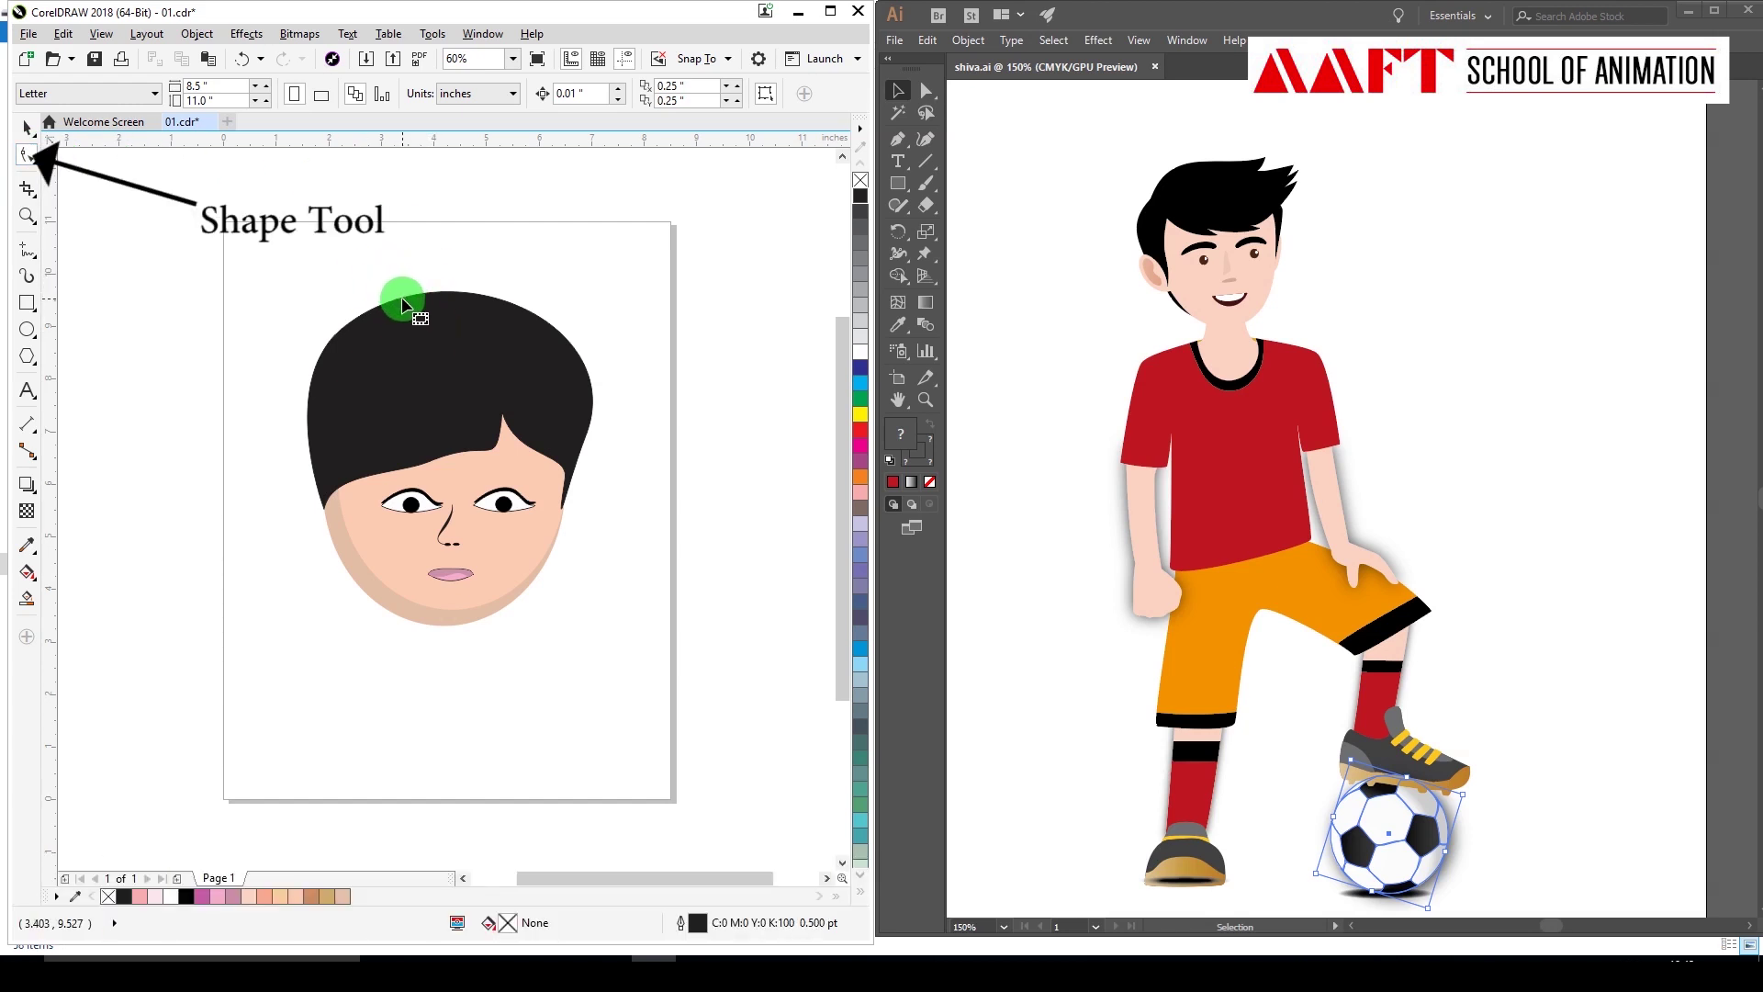
pyautogui.click(402, 298)
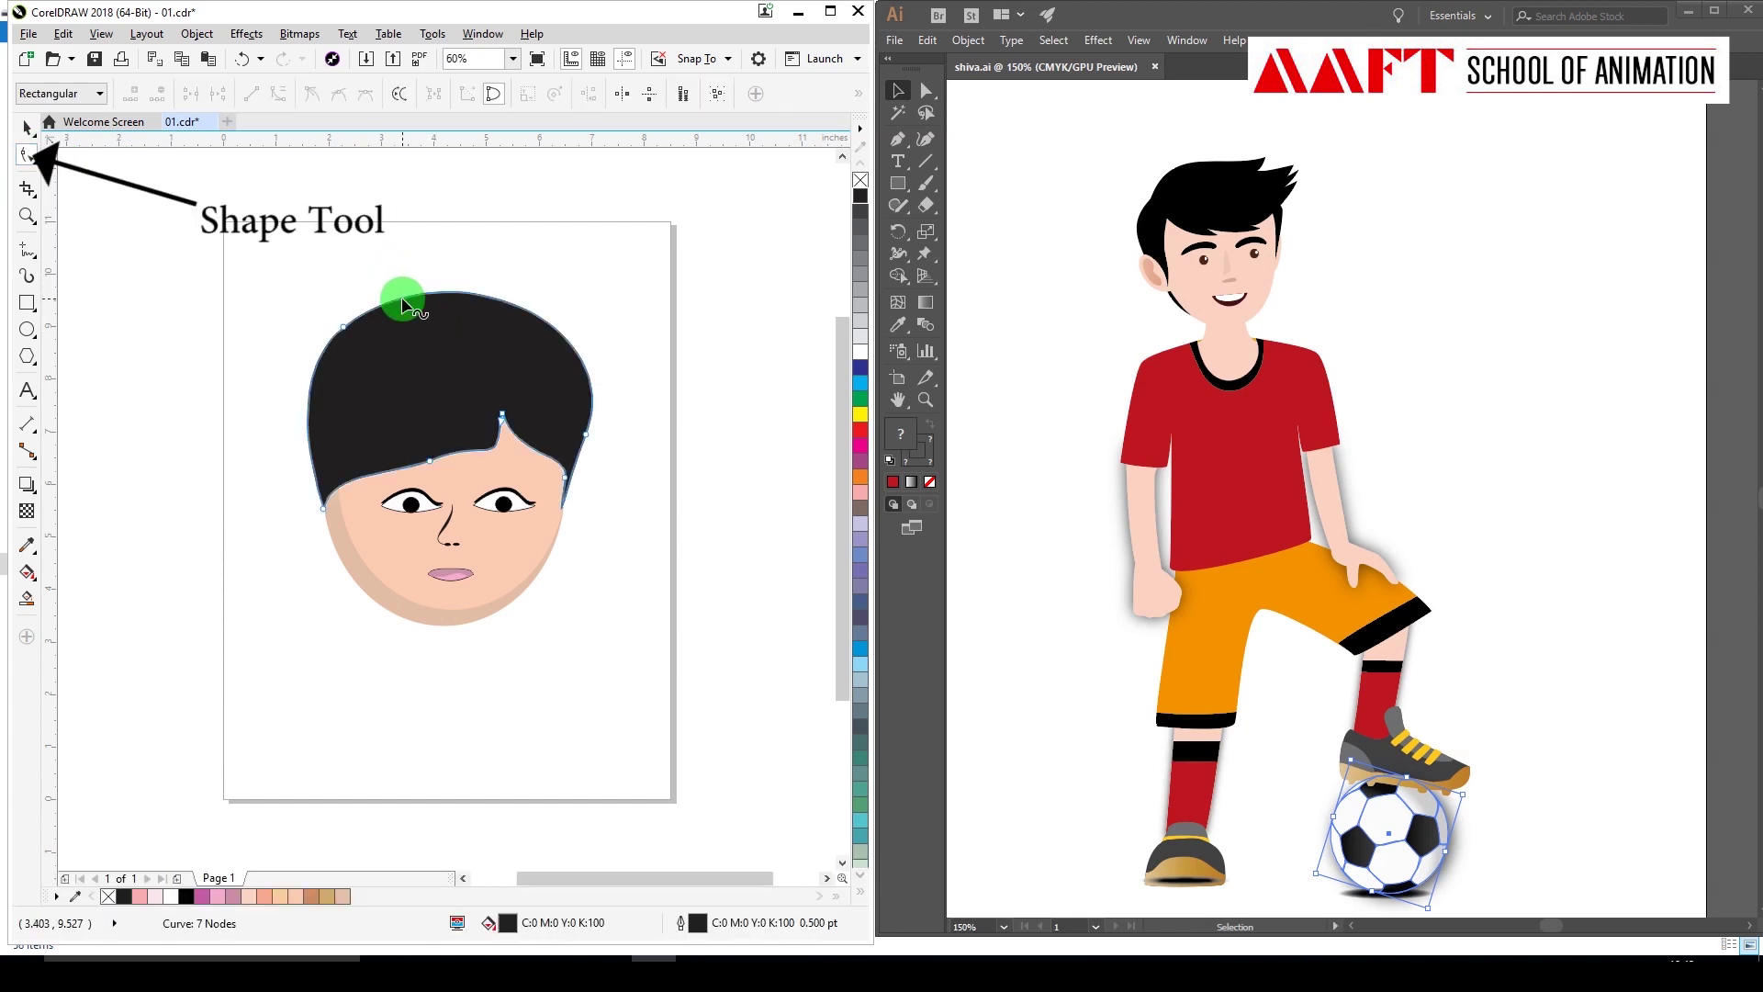
pyautogui.click(344, 331)
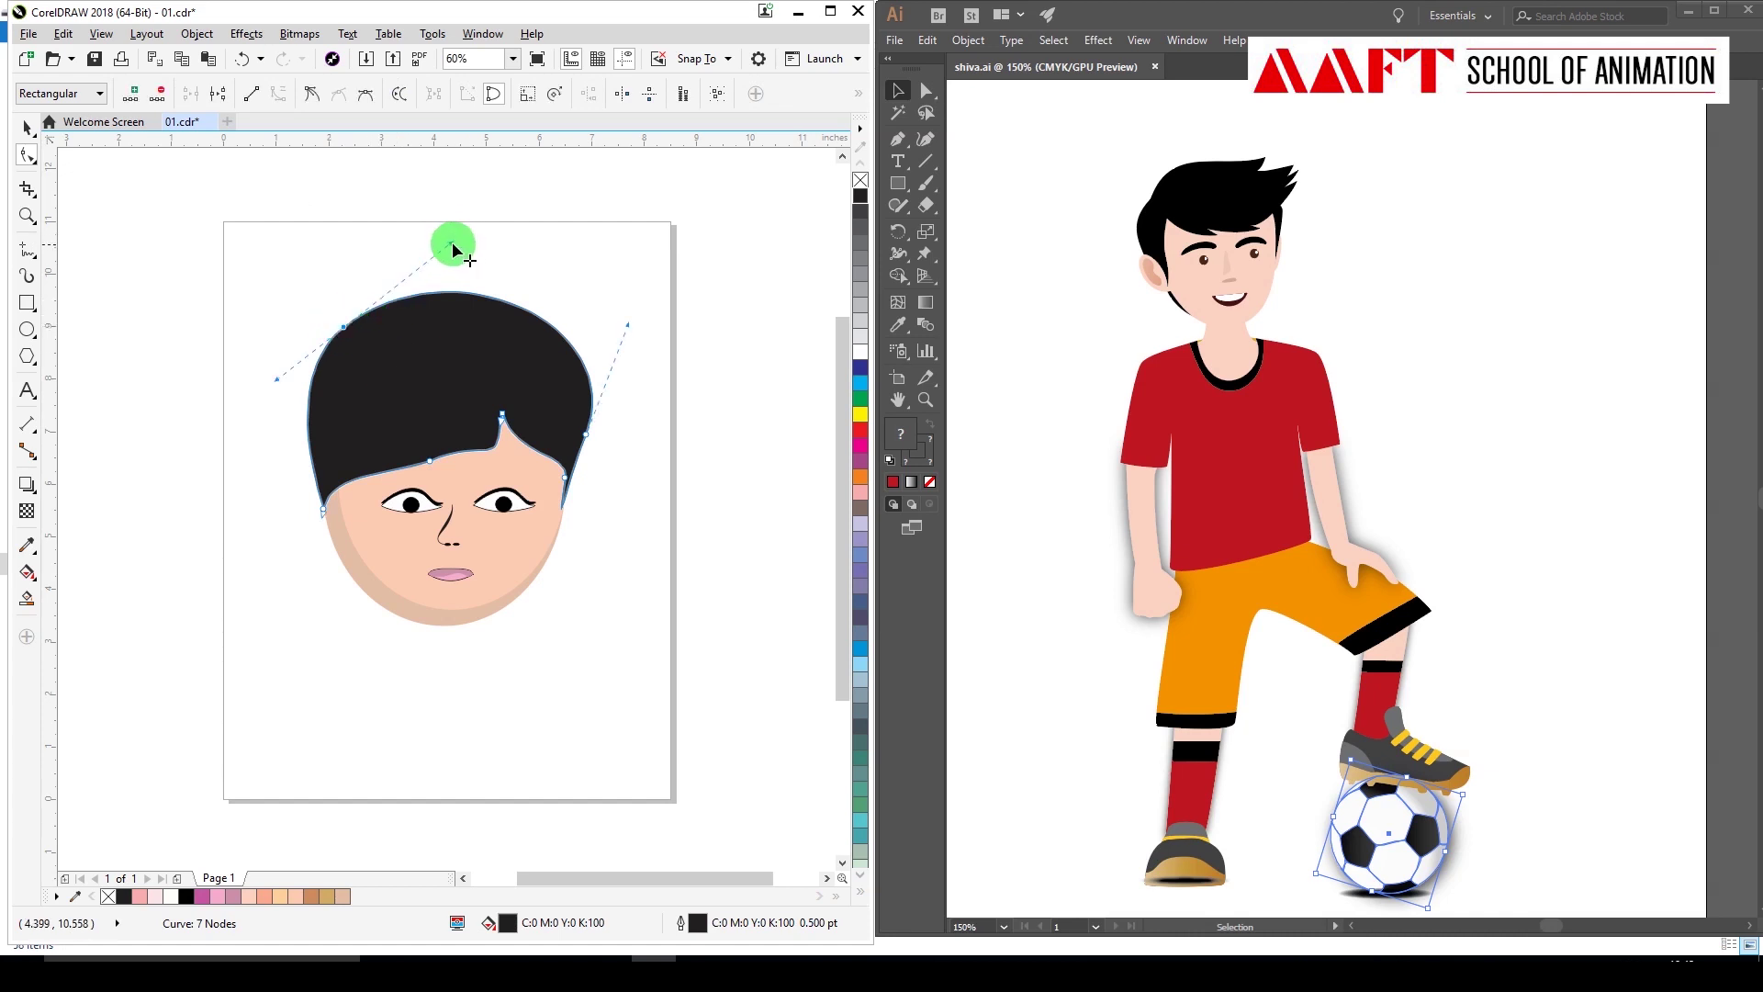
pyautogui.moveTo(455, 250); pyautogui.dragTo(445, 297)
pyautogui.moveTo(260, 349); pyautogui.dragTo(328, 342)
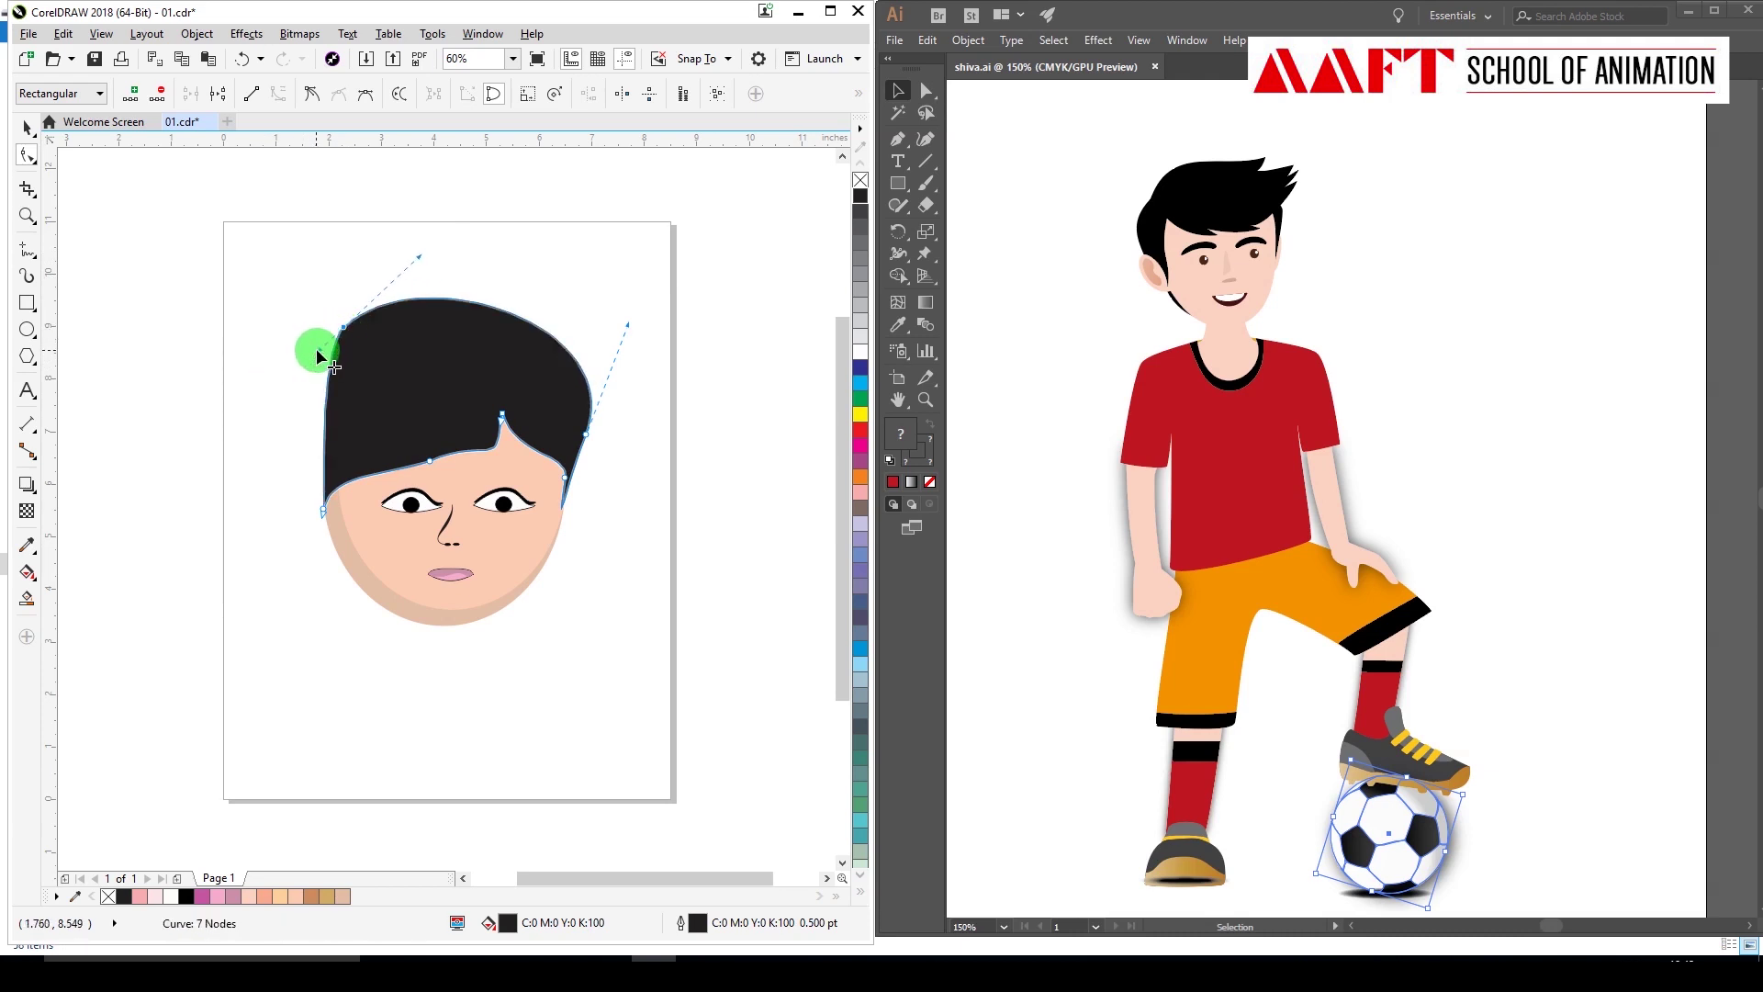
pyautogui.moveTo(317, 355); pyautogui.dragTo(238, 388)
# Convert the face ellipse to curves with Ctrl+Q and raise its bottom node to flatten the chin.
pyautogui.click(382, 606)
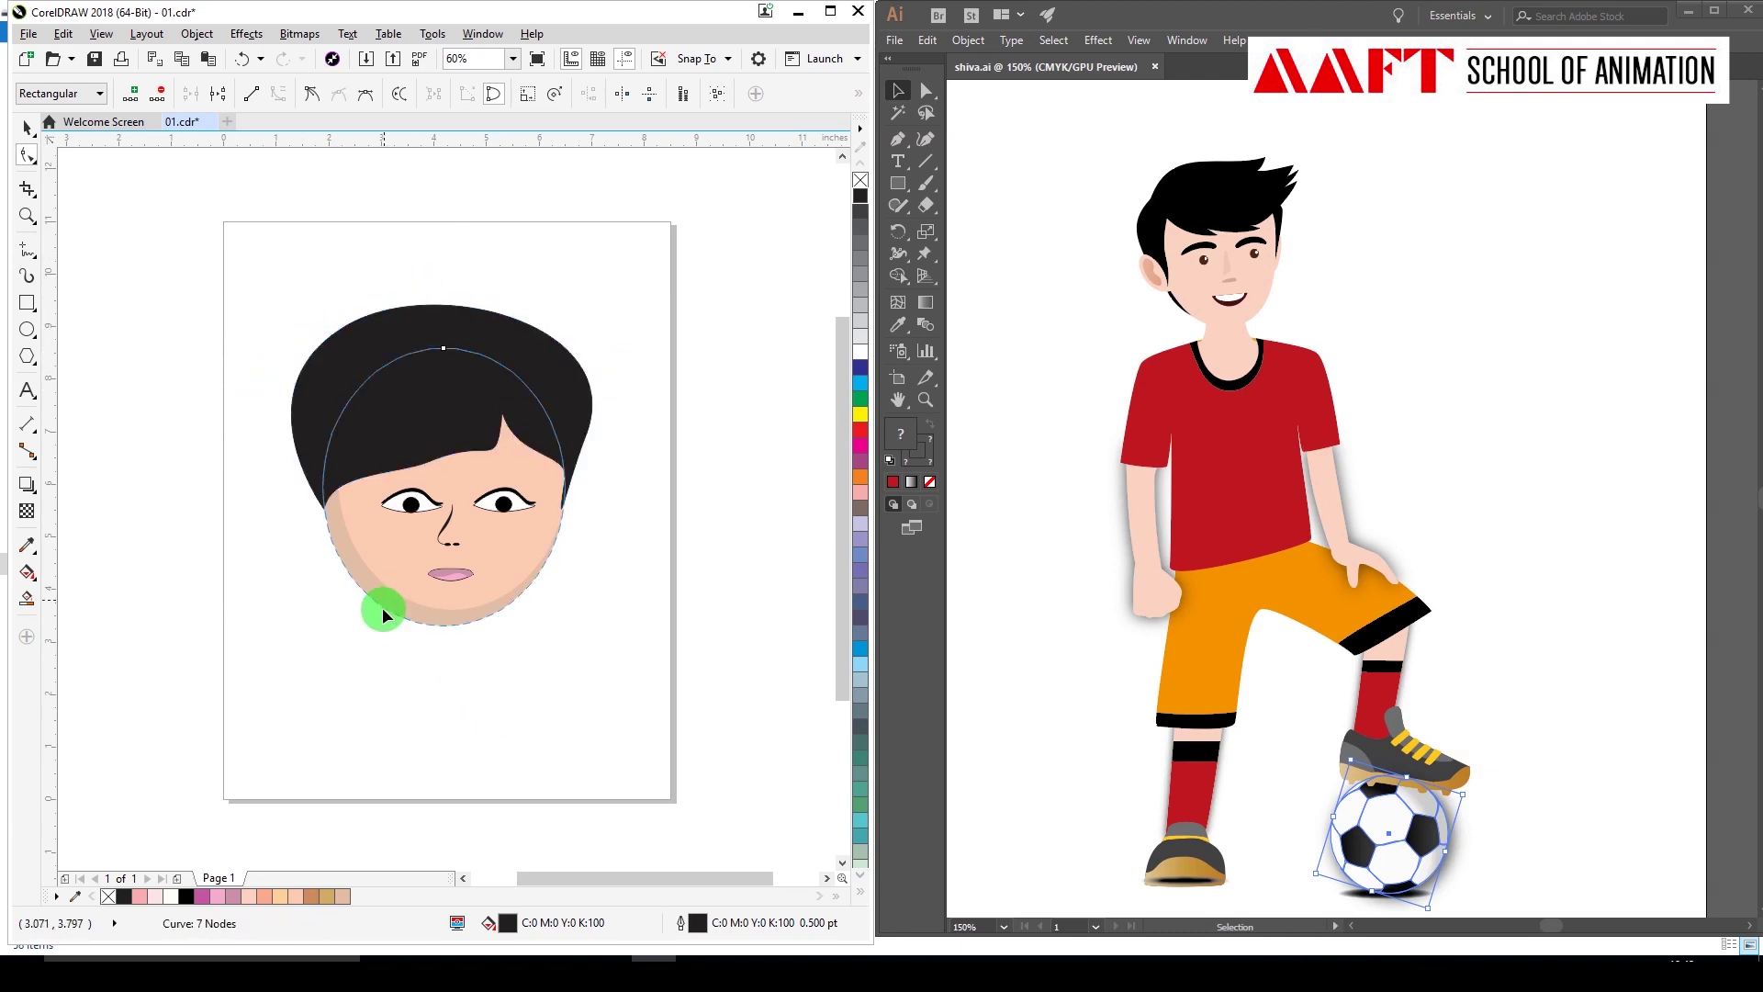
pyautogui.click(426, 631)
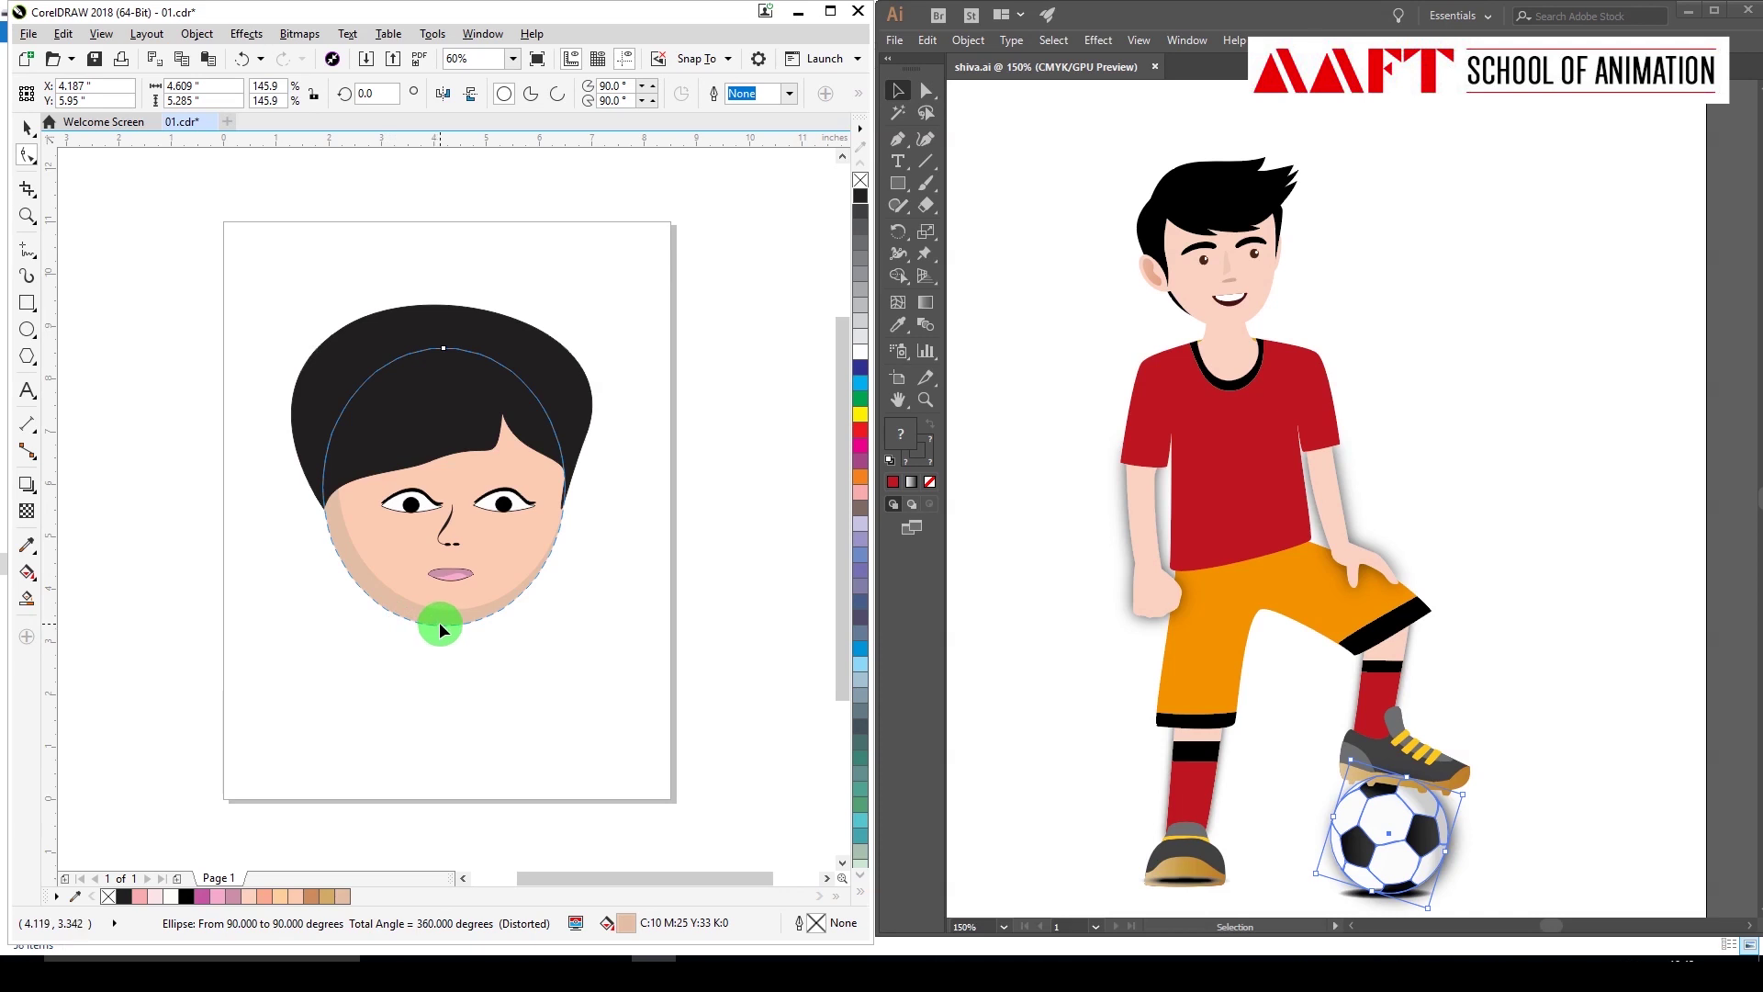
pyautogui.hotkey('ctrl', 'q')
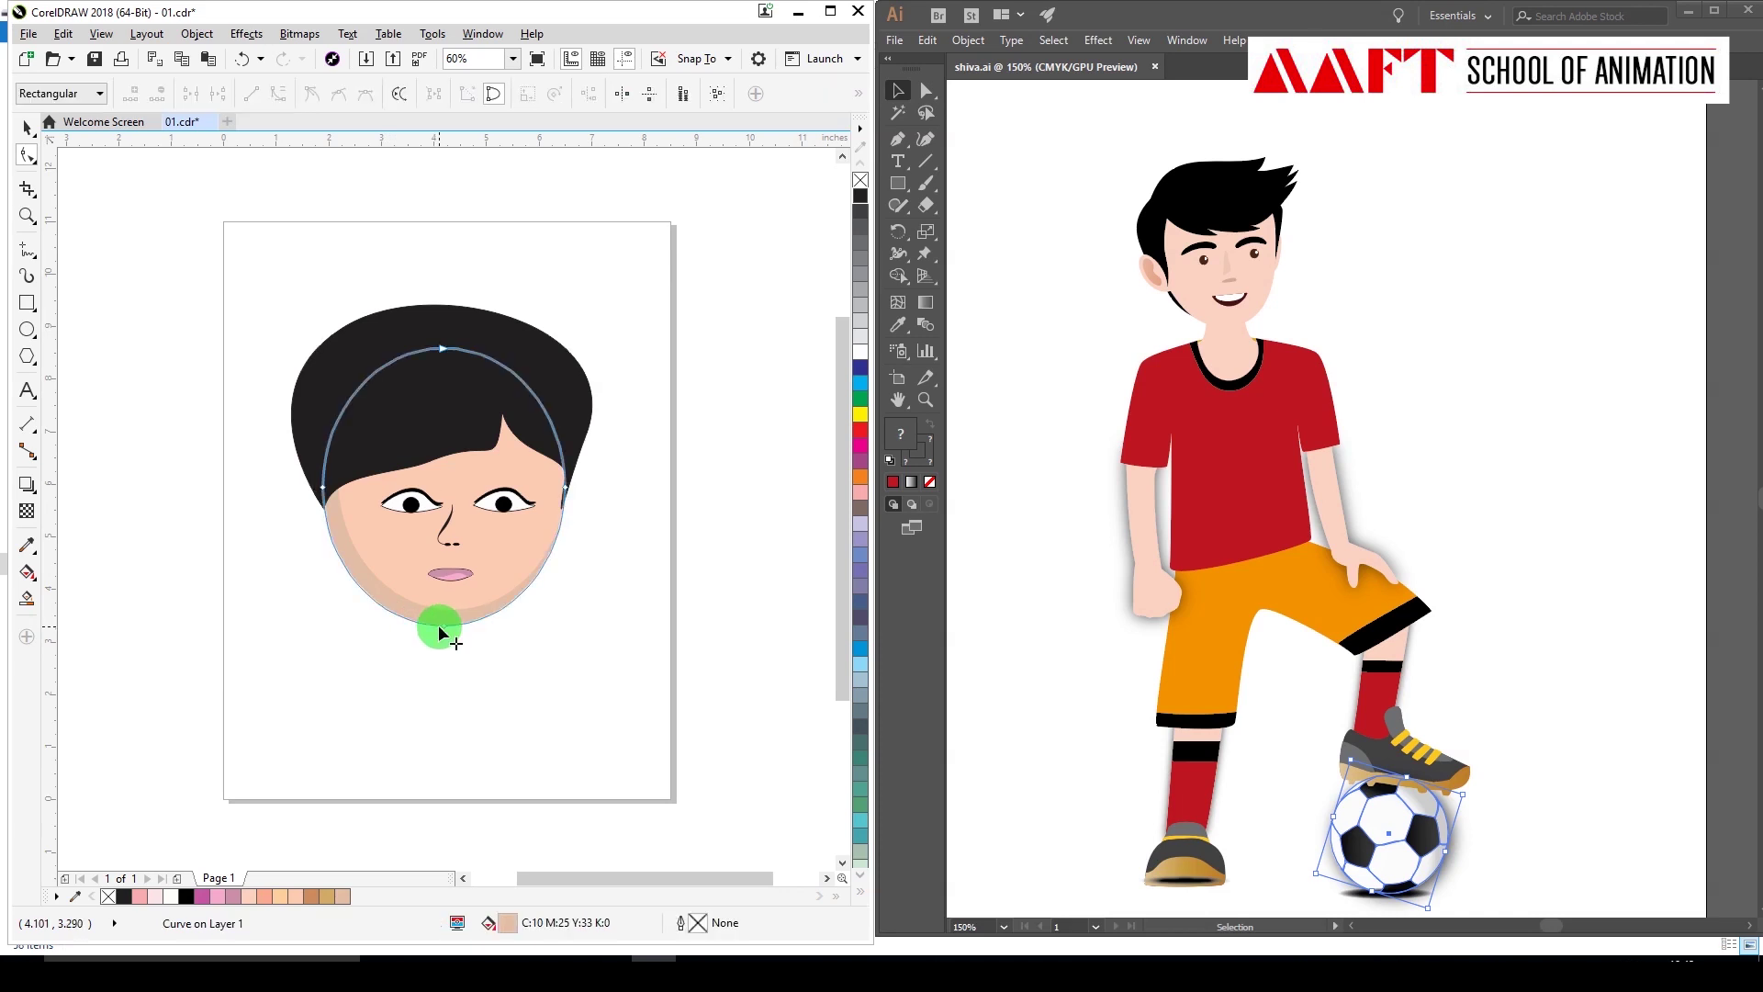
pyautogui.moveTo(439, 628)
pyautogui.mouseDown()
pyautogui.moveTo(449, 613)
pyautogui.moveTo(448, 628)
pyautogui.mouseUp()
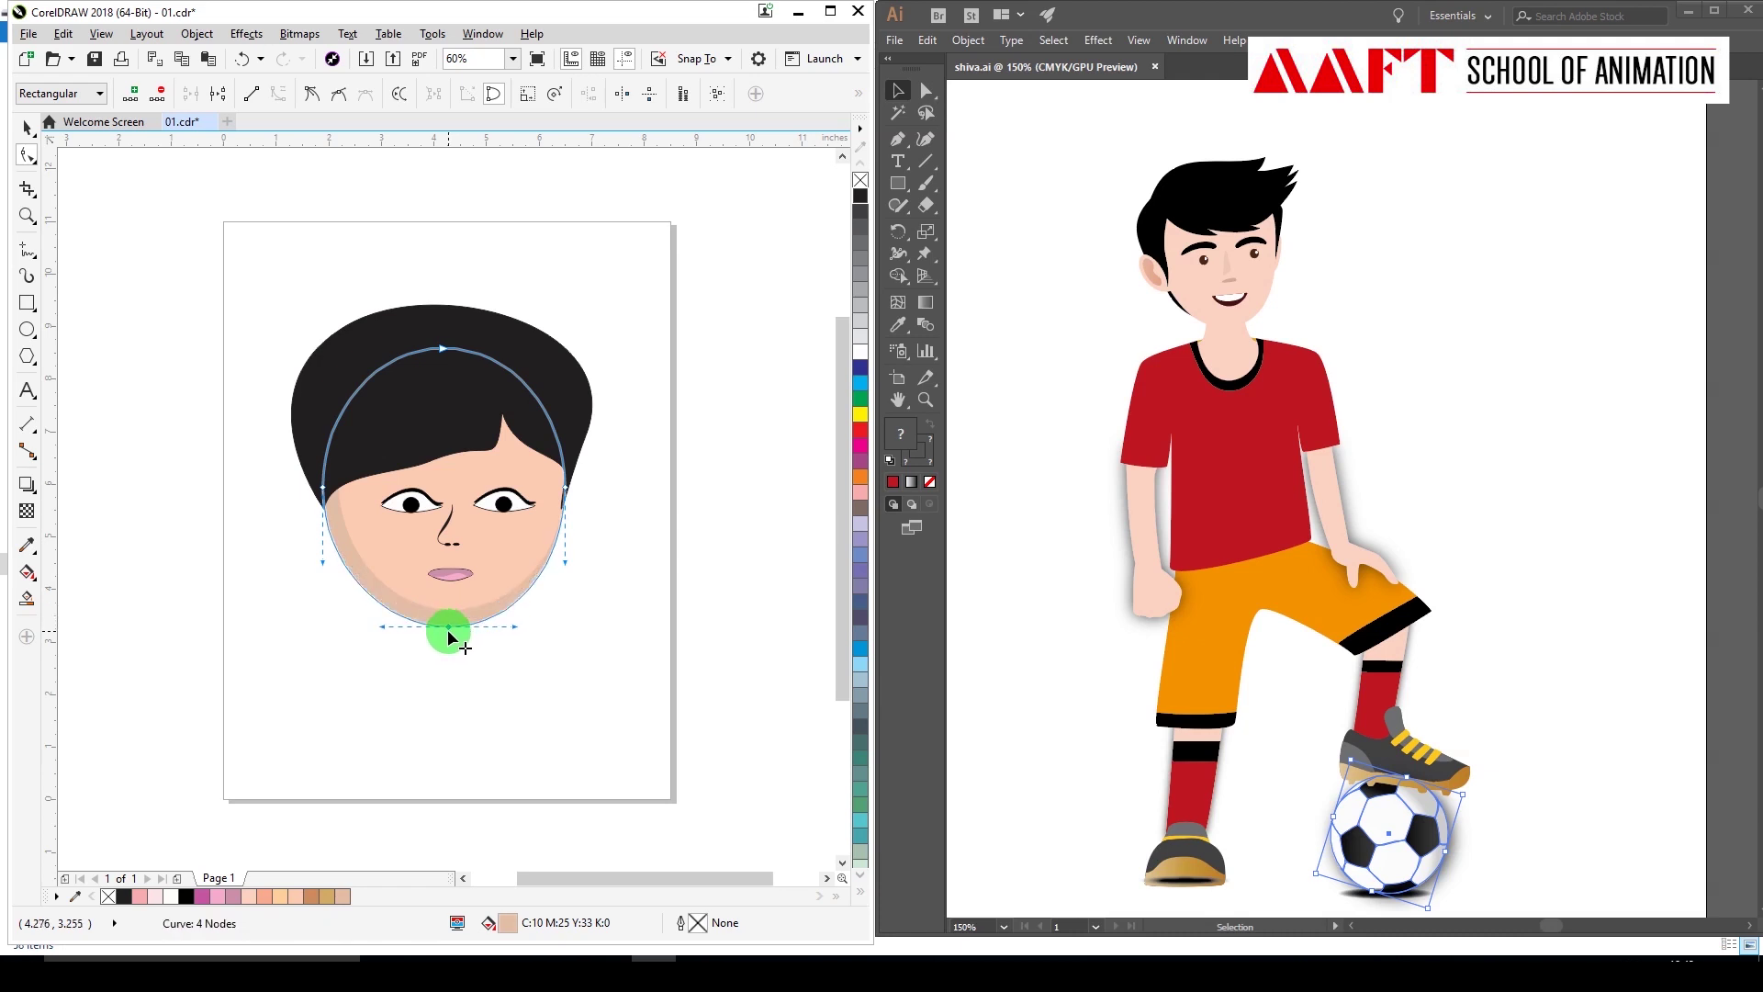
pyautogui.click(667, 665)
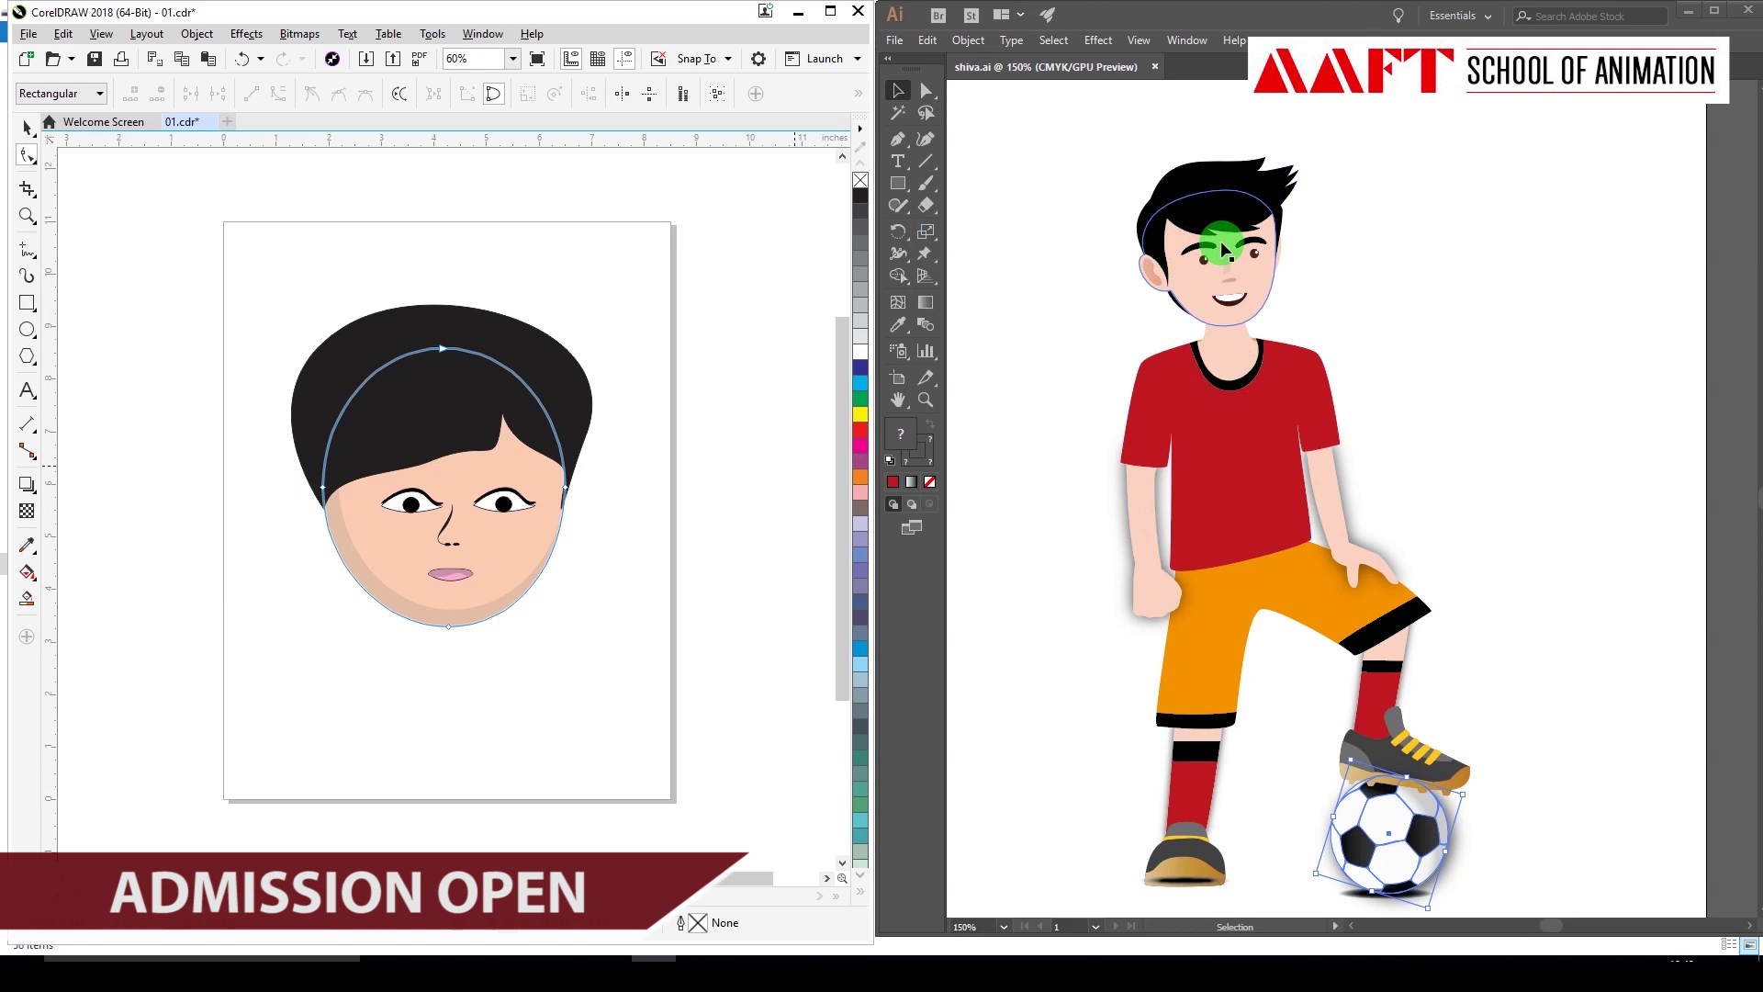
# Drag a hair anchor upward to stretch the footballer's hair into a pointed tip.
pyautogui.click(923, 89)
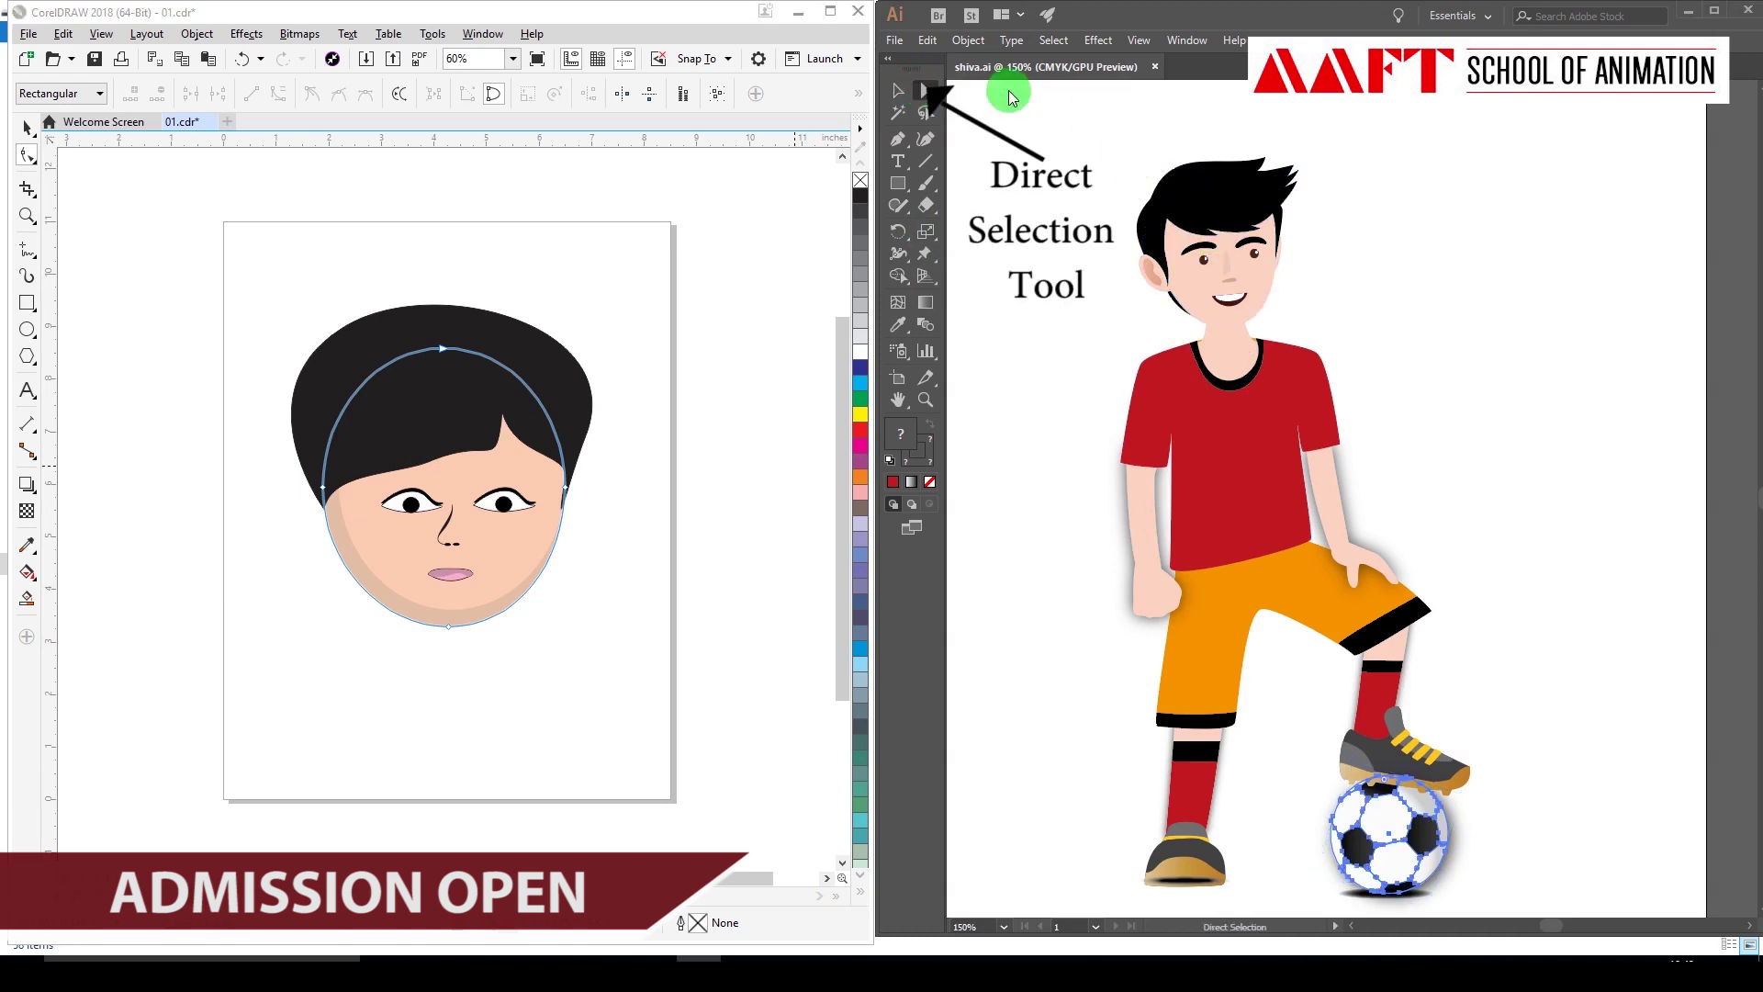
pyautogui.click(1182, 169)
pyautogui.click(1270, 190)
pyautogui.moveTo(1270, 190); pyautogui.dragTo(1268, 163)
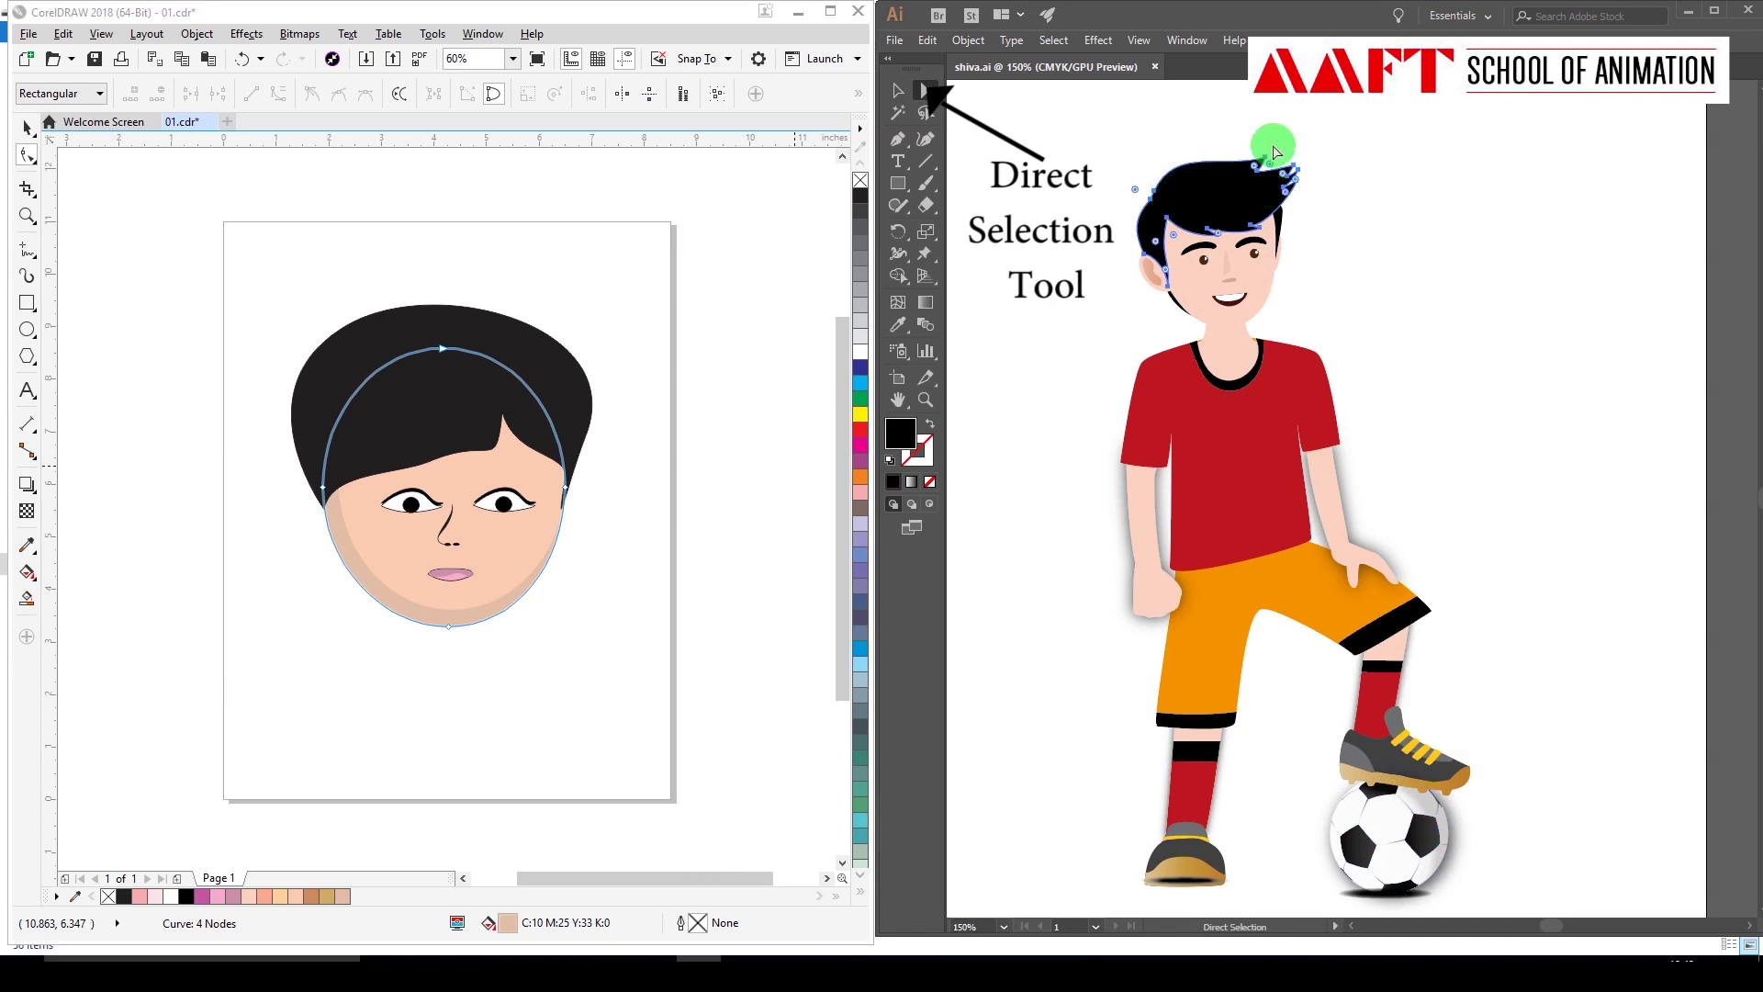
pyautogui.moveTo(1268, 163); pyautogui.dragTo(1292, 131)
# Raise the top hair spike's curve slightly by dragging its direction handle.
pyautogui.click(1249, 182)
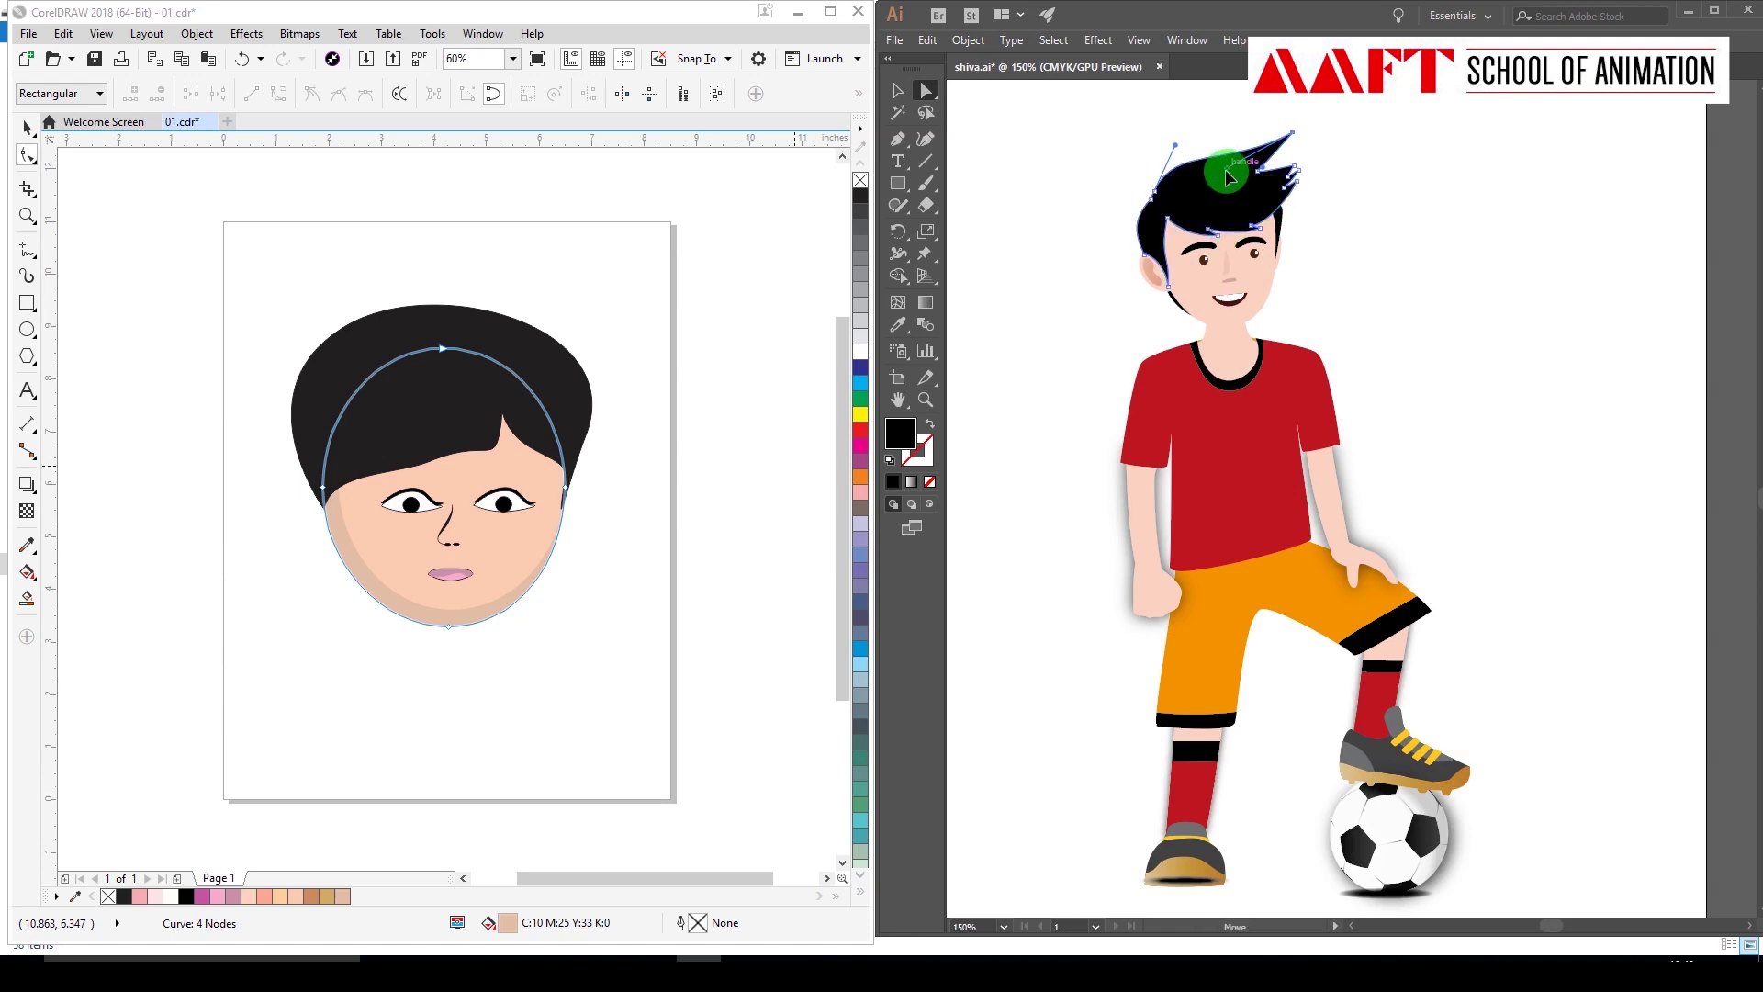
pyautogui.click(1220, 195)
pyautogui.click(1177, 147)
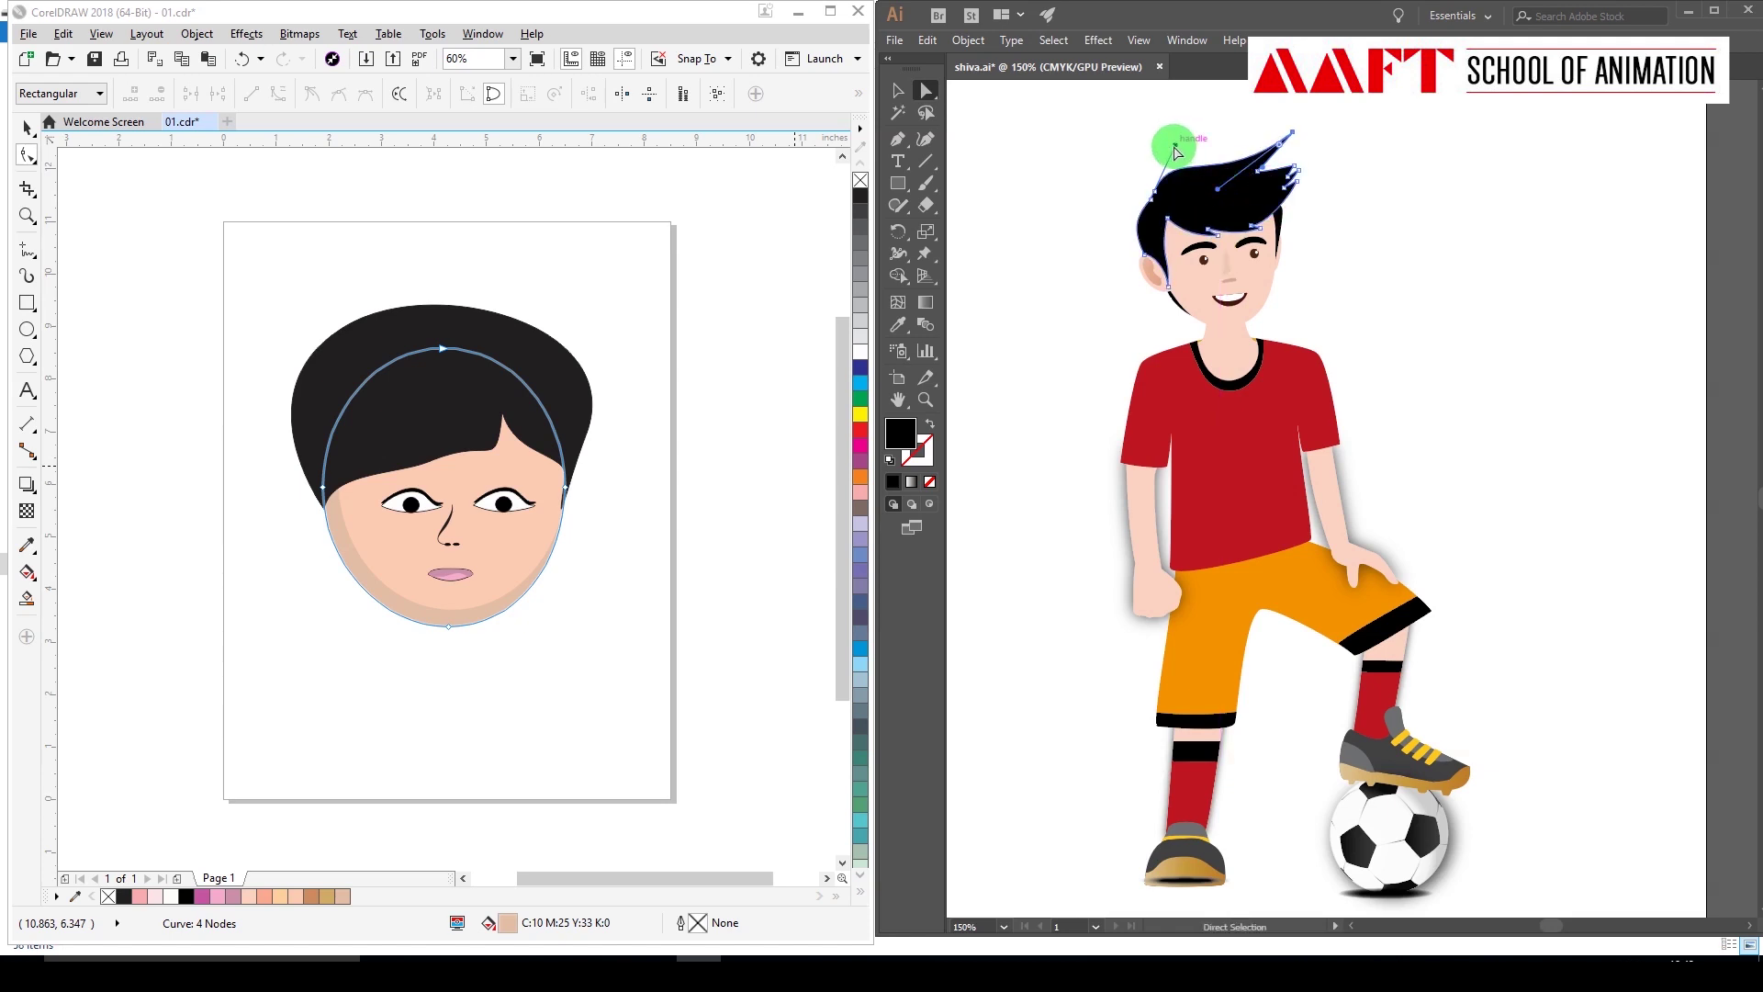
pyautogui.moveTo(1177, 147); pyautogui.dragTo(1181, 138)
# Nudge the arm path beside the red shirt by 0.46 mm.
pyautogui.click(1221, 316)
pyautogui.click(1279, 360)
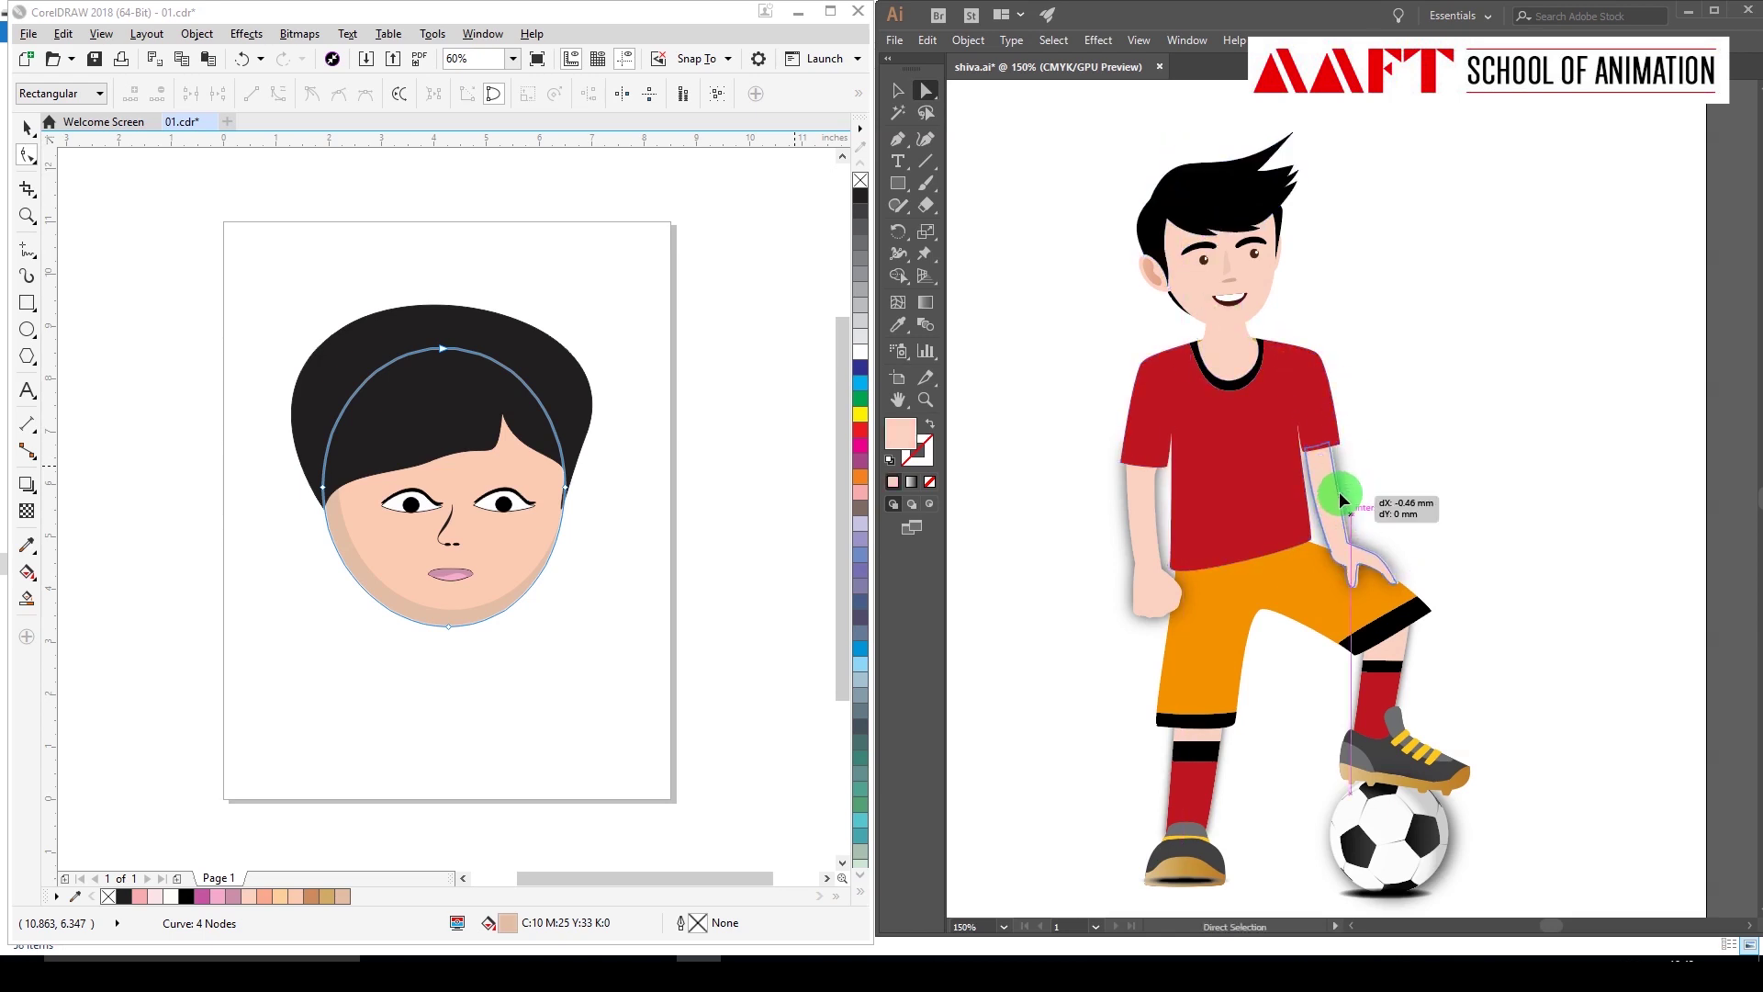
pyautogui.click(1391, 496)
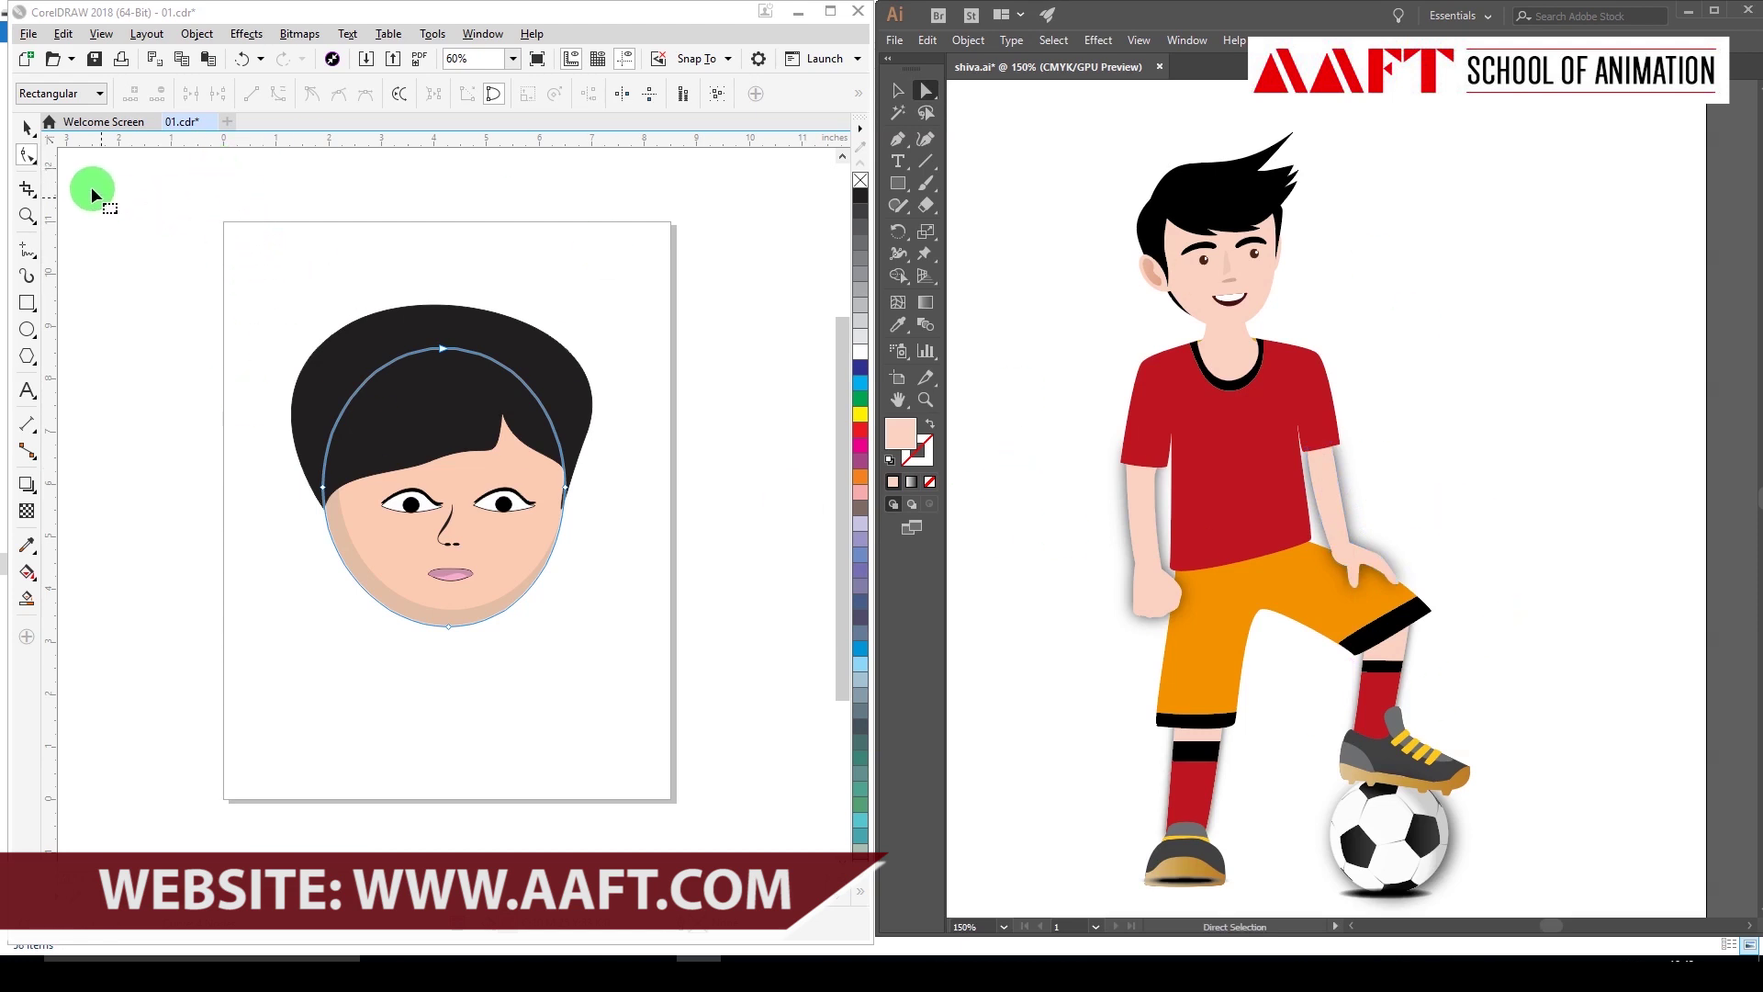
pyautogui.click(26, 248)
pyautogui.click(87, 317)
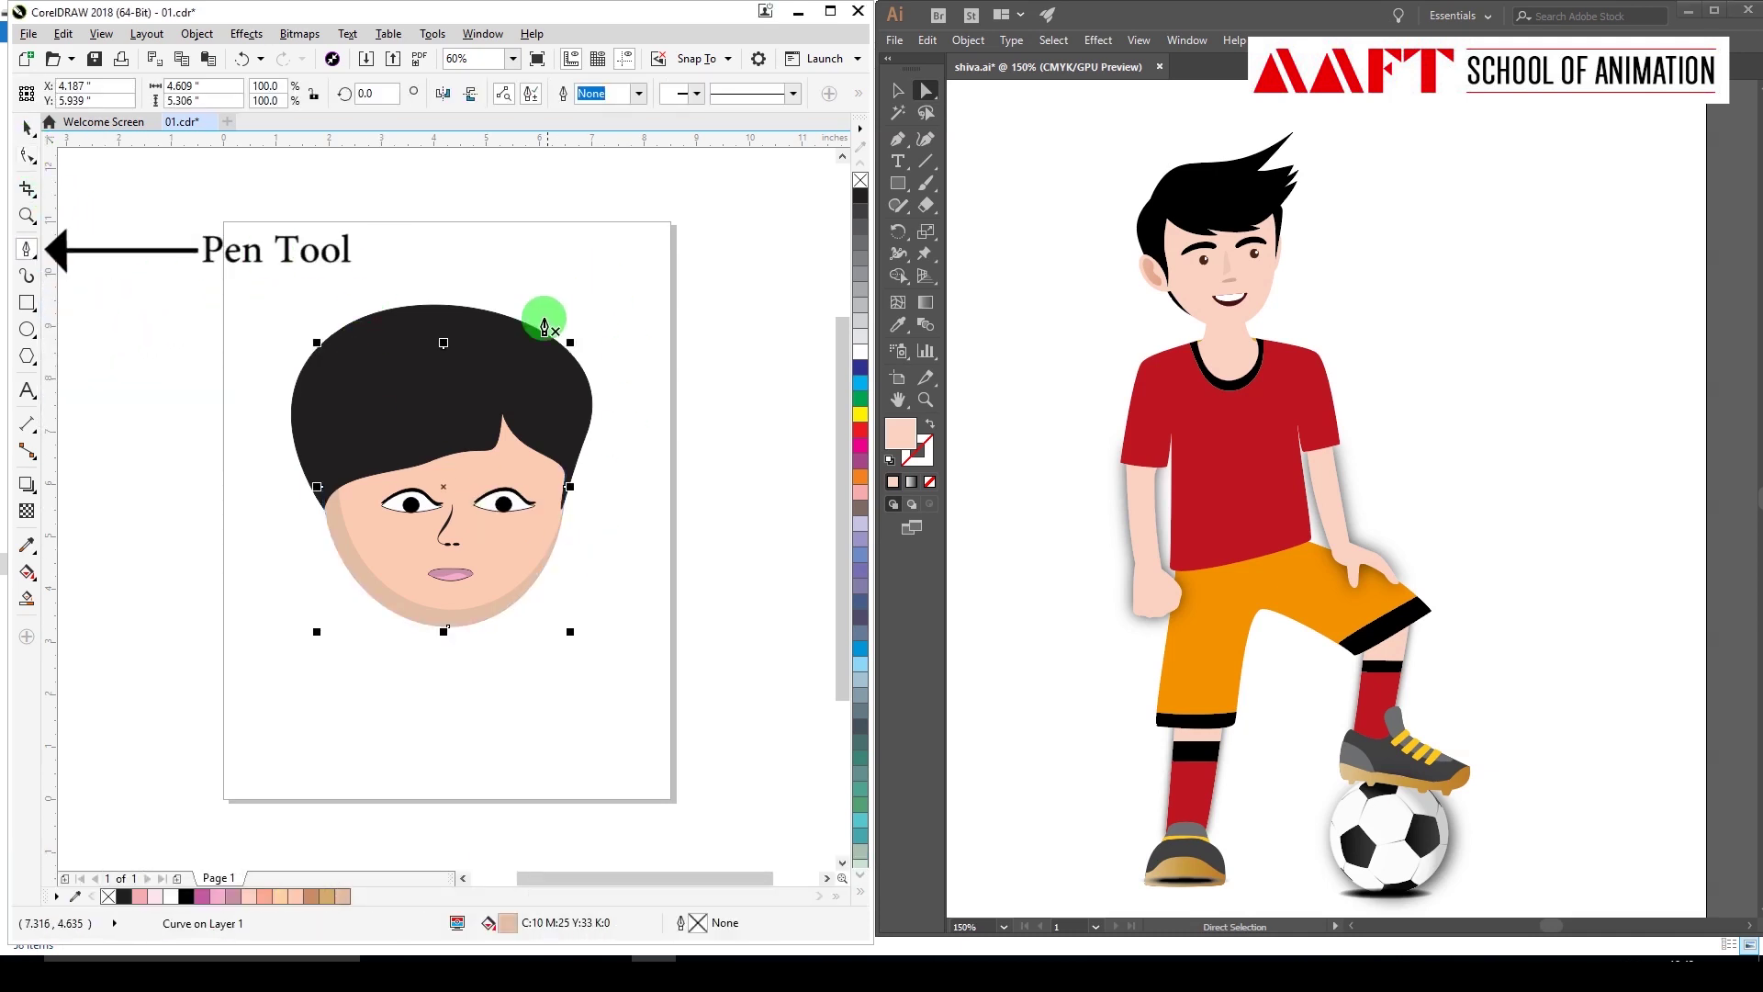
# Draw a closed curved shape over the upper-left hair and fill it with 60% grey.
pyautogui.click(342, 447)
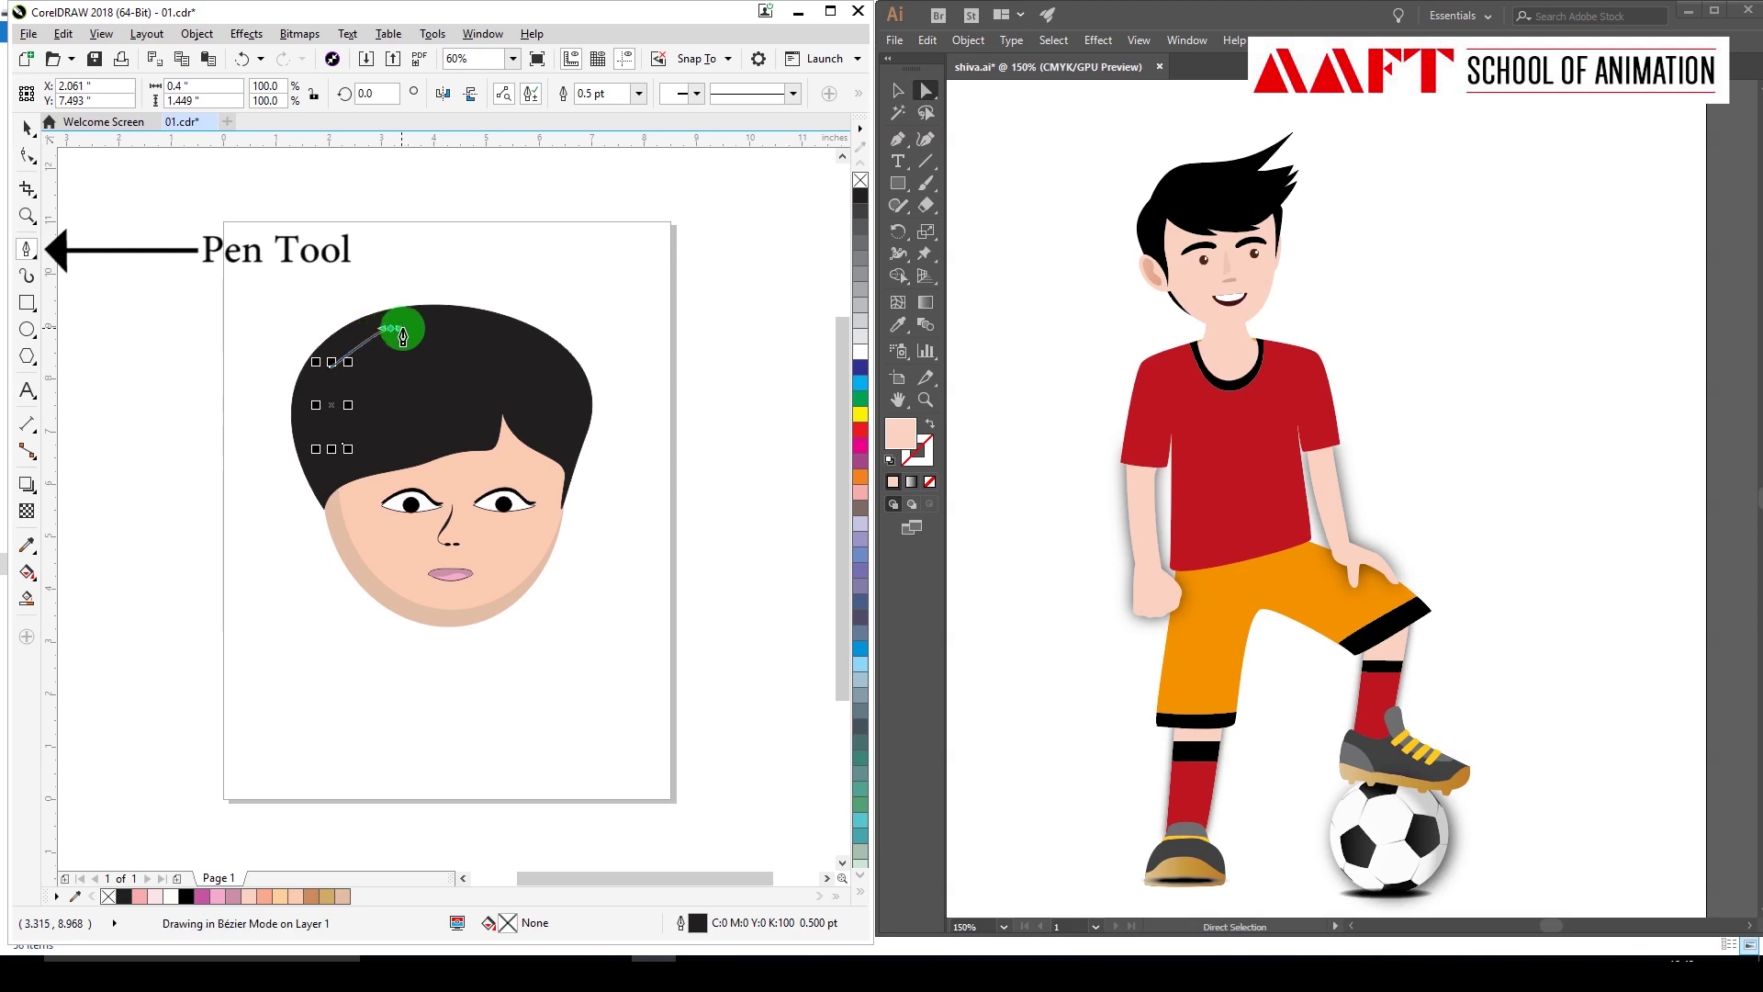
pyautogui.click(539, 394)
pyautogui.moveTo(484, 382); pyautogui.dragTo(487, 439)
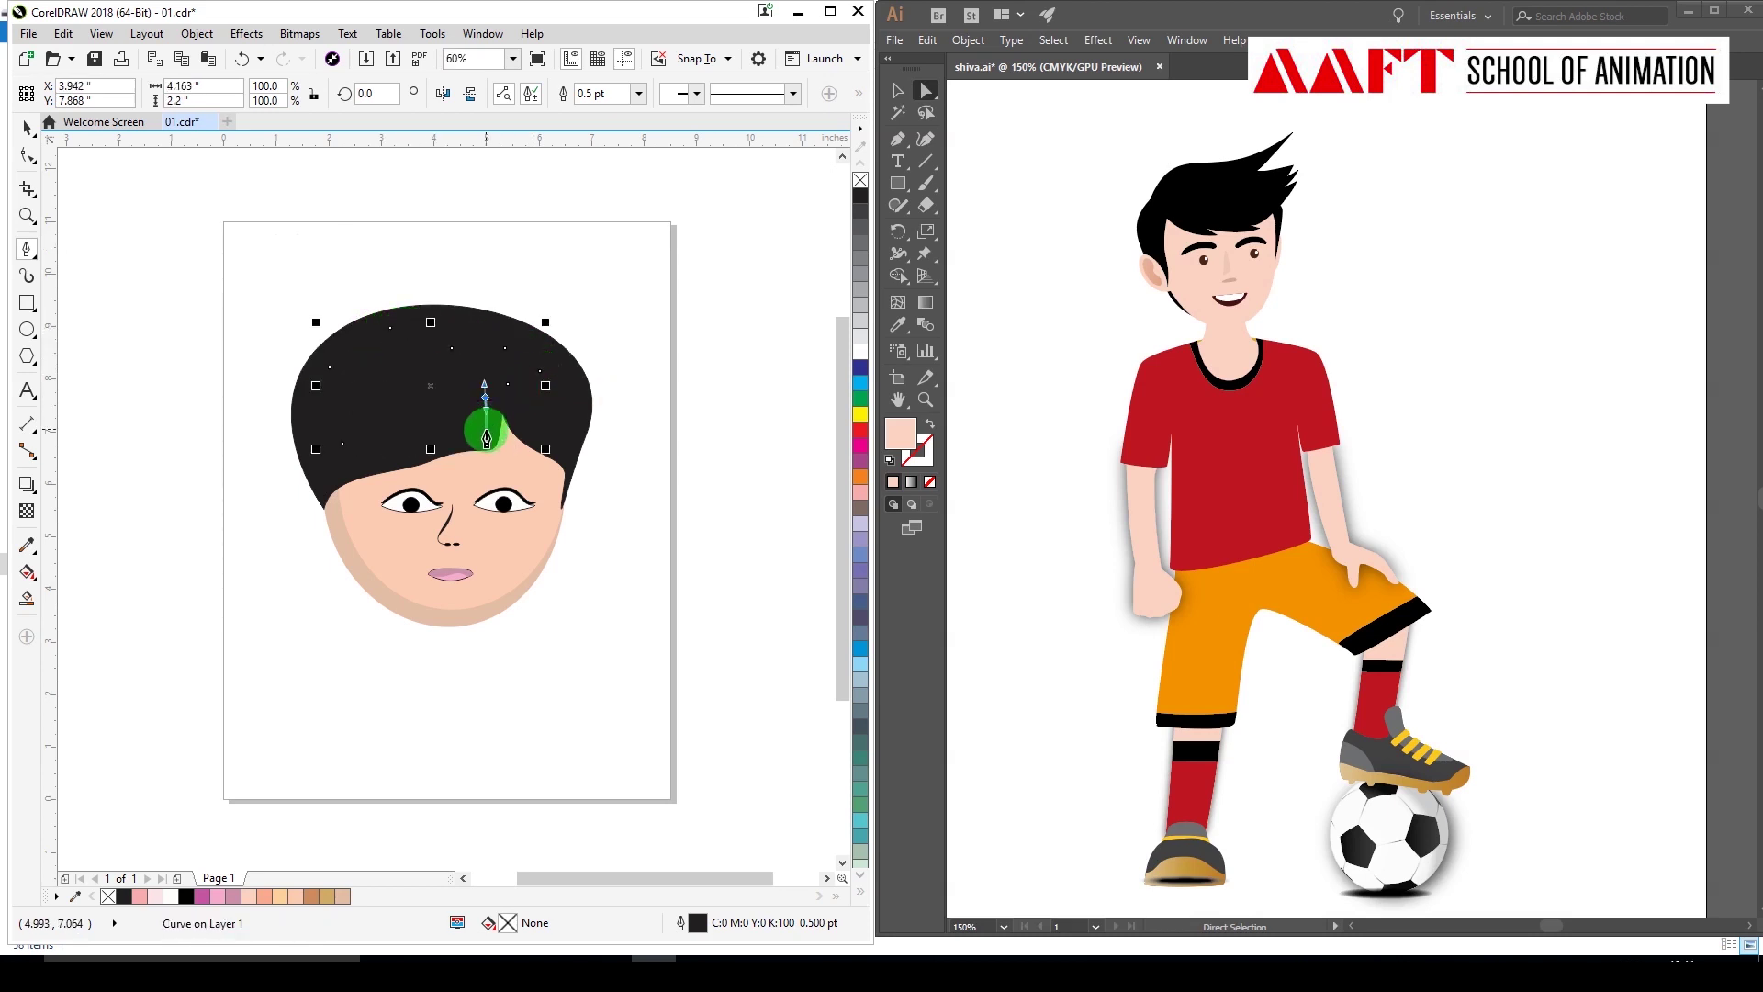
pyautogui.click(348, 447)
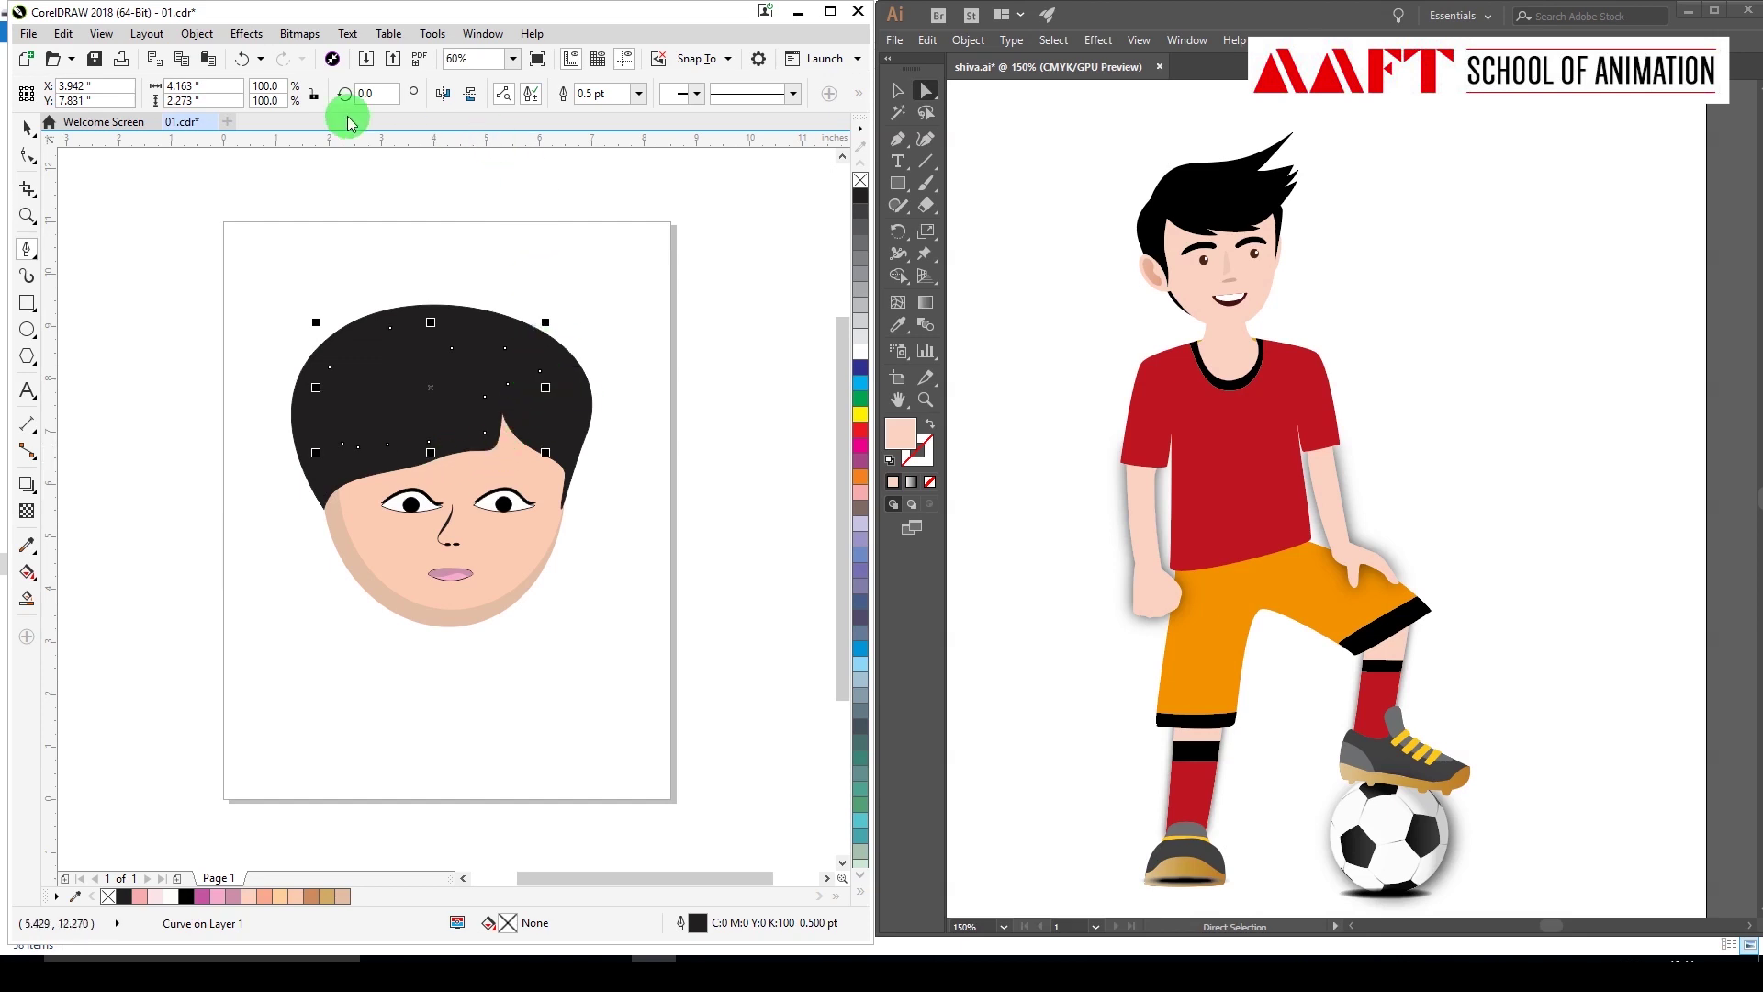
pyautogui.click(864, 266)
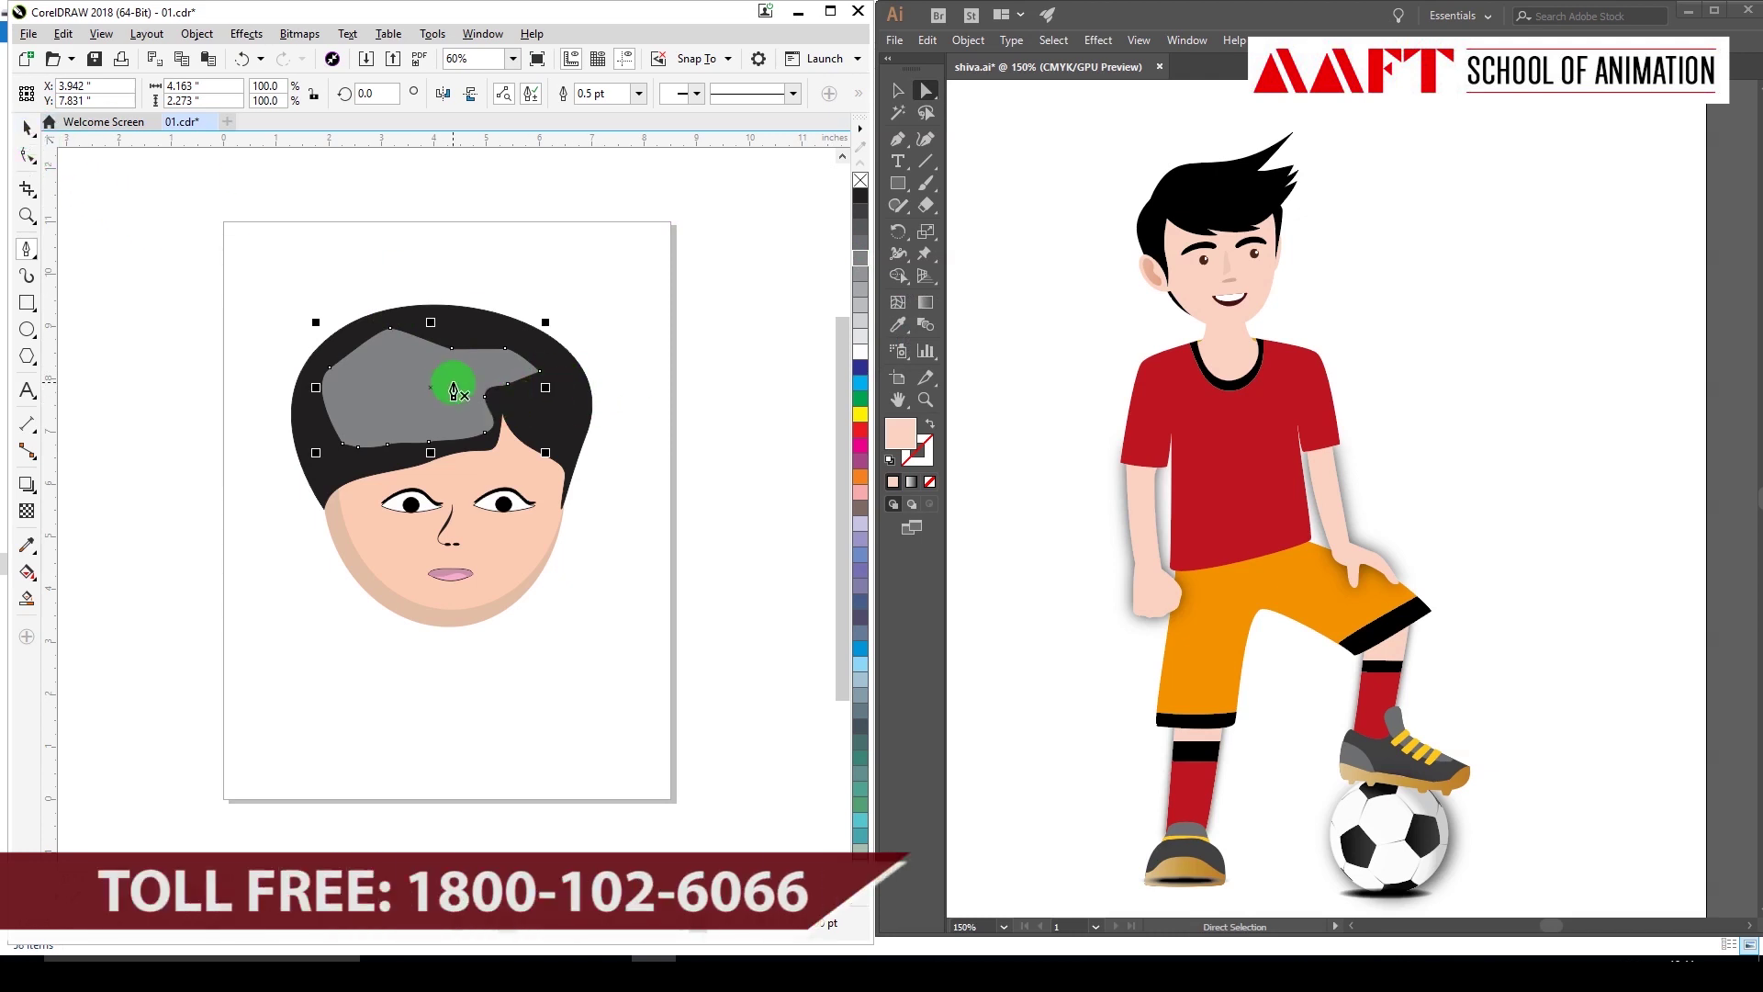
pyautogui.click(899, 142)
# Draw a closed highlight shape across the footballer's hair and fill it with 726A67.
pyautogui.click(1166, 195)
pyautogui.click(1244, 157)
pyautogui.click(1251, 161)
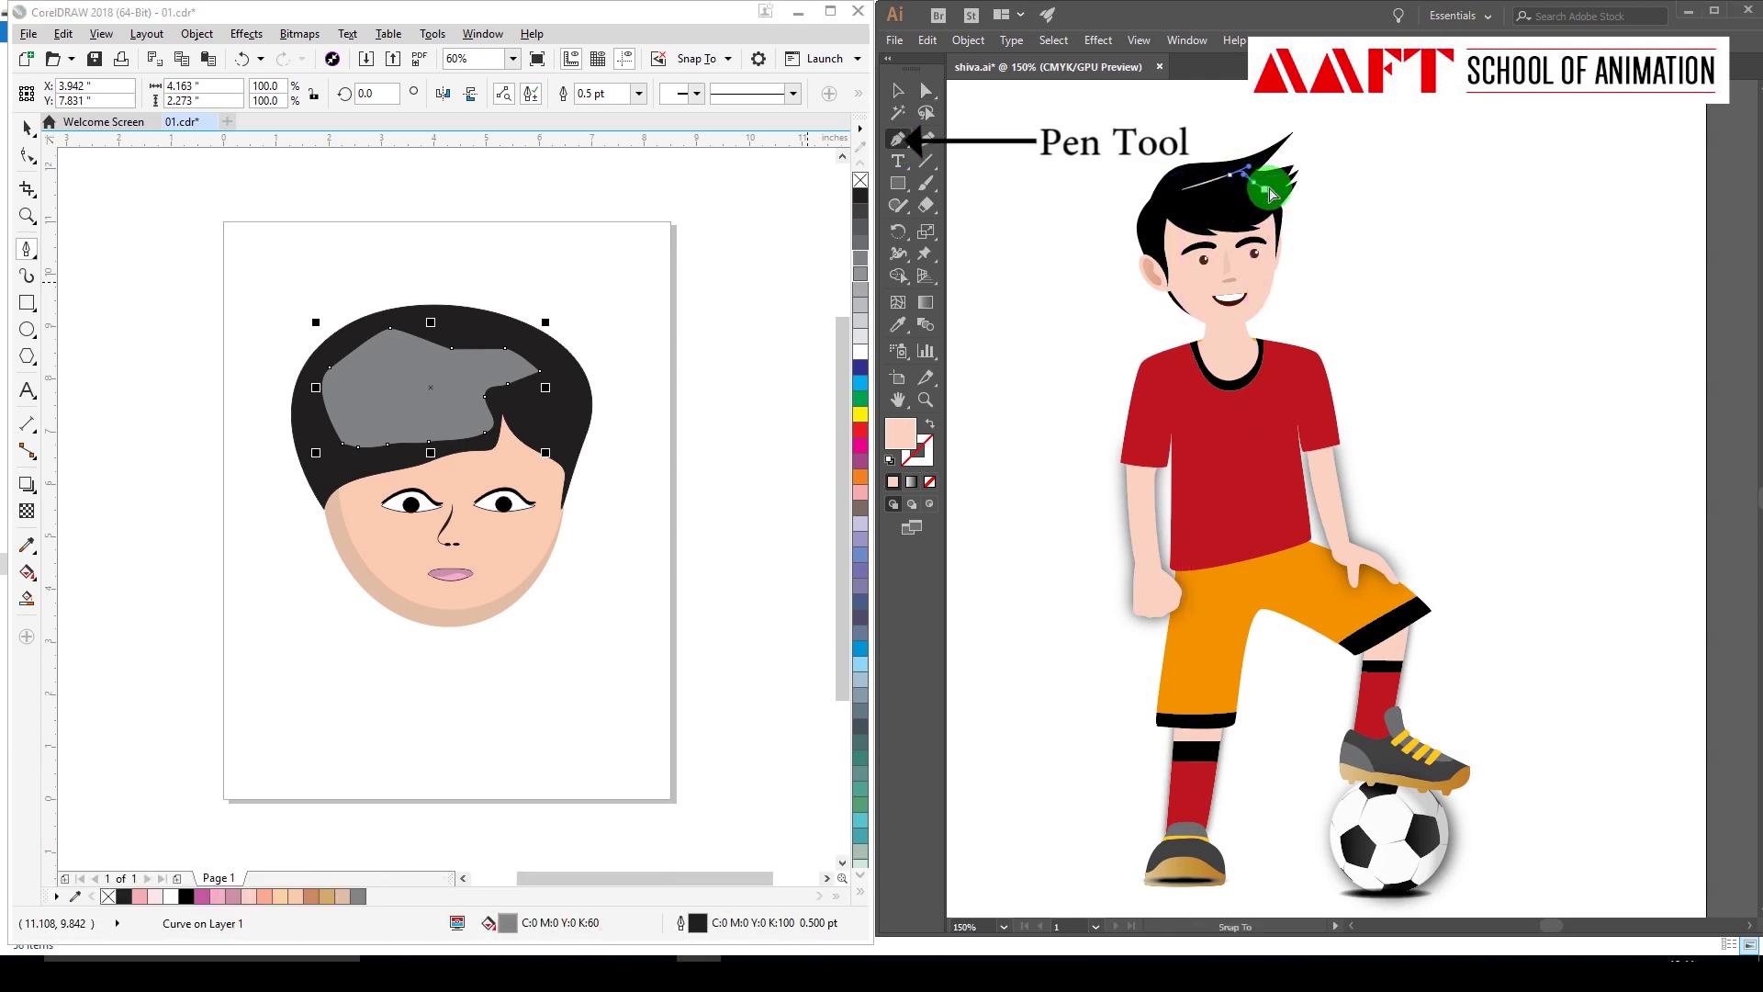
pyautogui.click(1246, 181)
pyautogui.click(1184, 197)
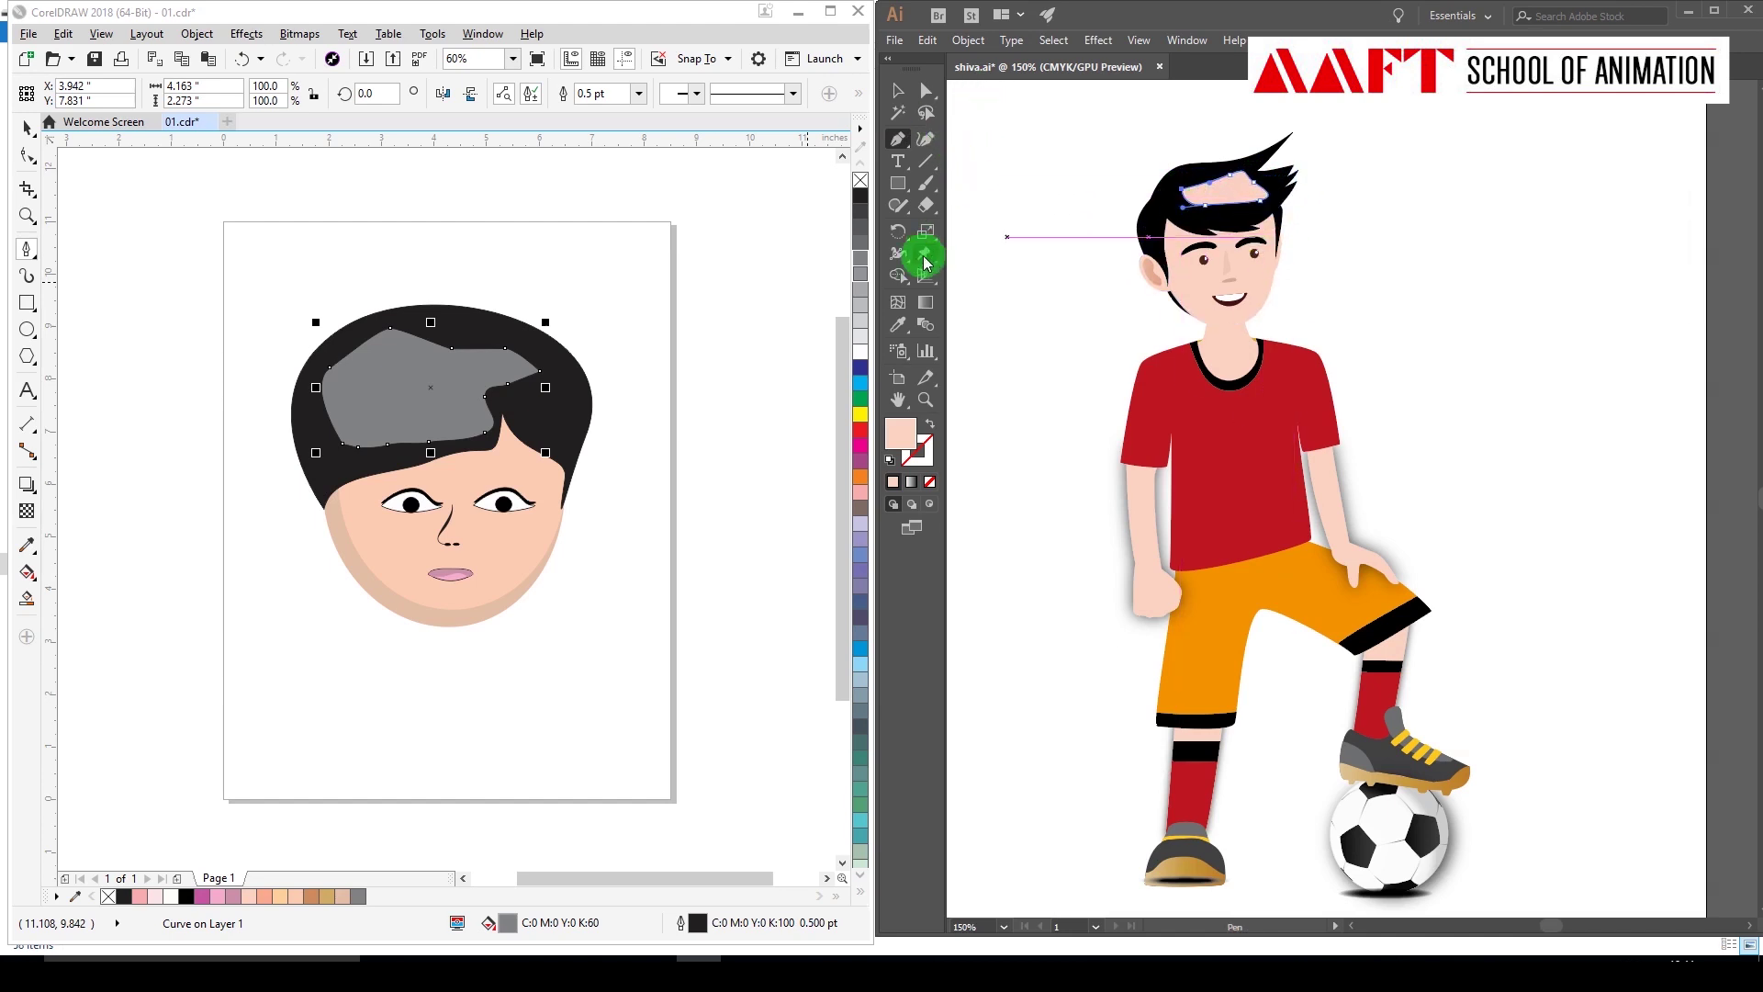
pyautogui.doubleClick(909, 439)
pyautogui.moveTo(1125, 414); pyautogui.dragTo(1108, 481)
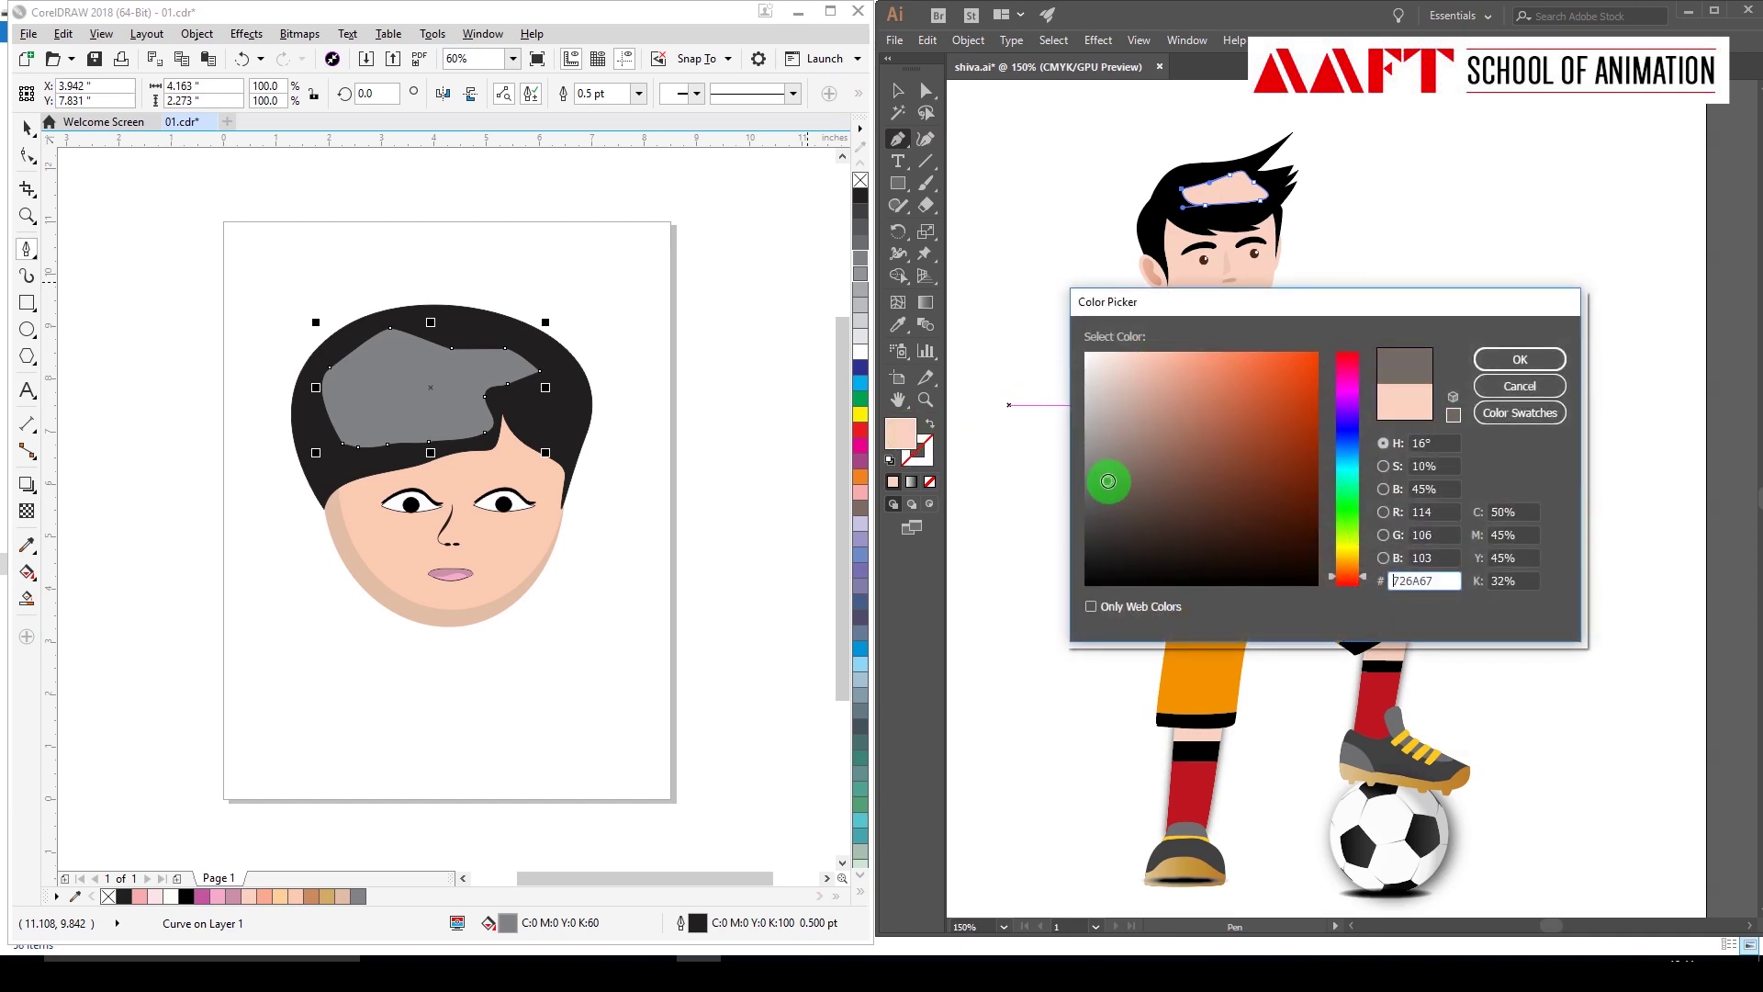
pyautogui.click(1521, 360)
# Deselect the Illustrator highlight and start a new path across CorelDRAW's hair.
pyautogui.click(897, 89)
pyautogui.click(1499, 554)
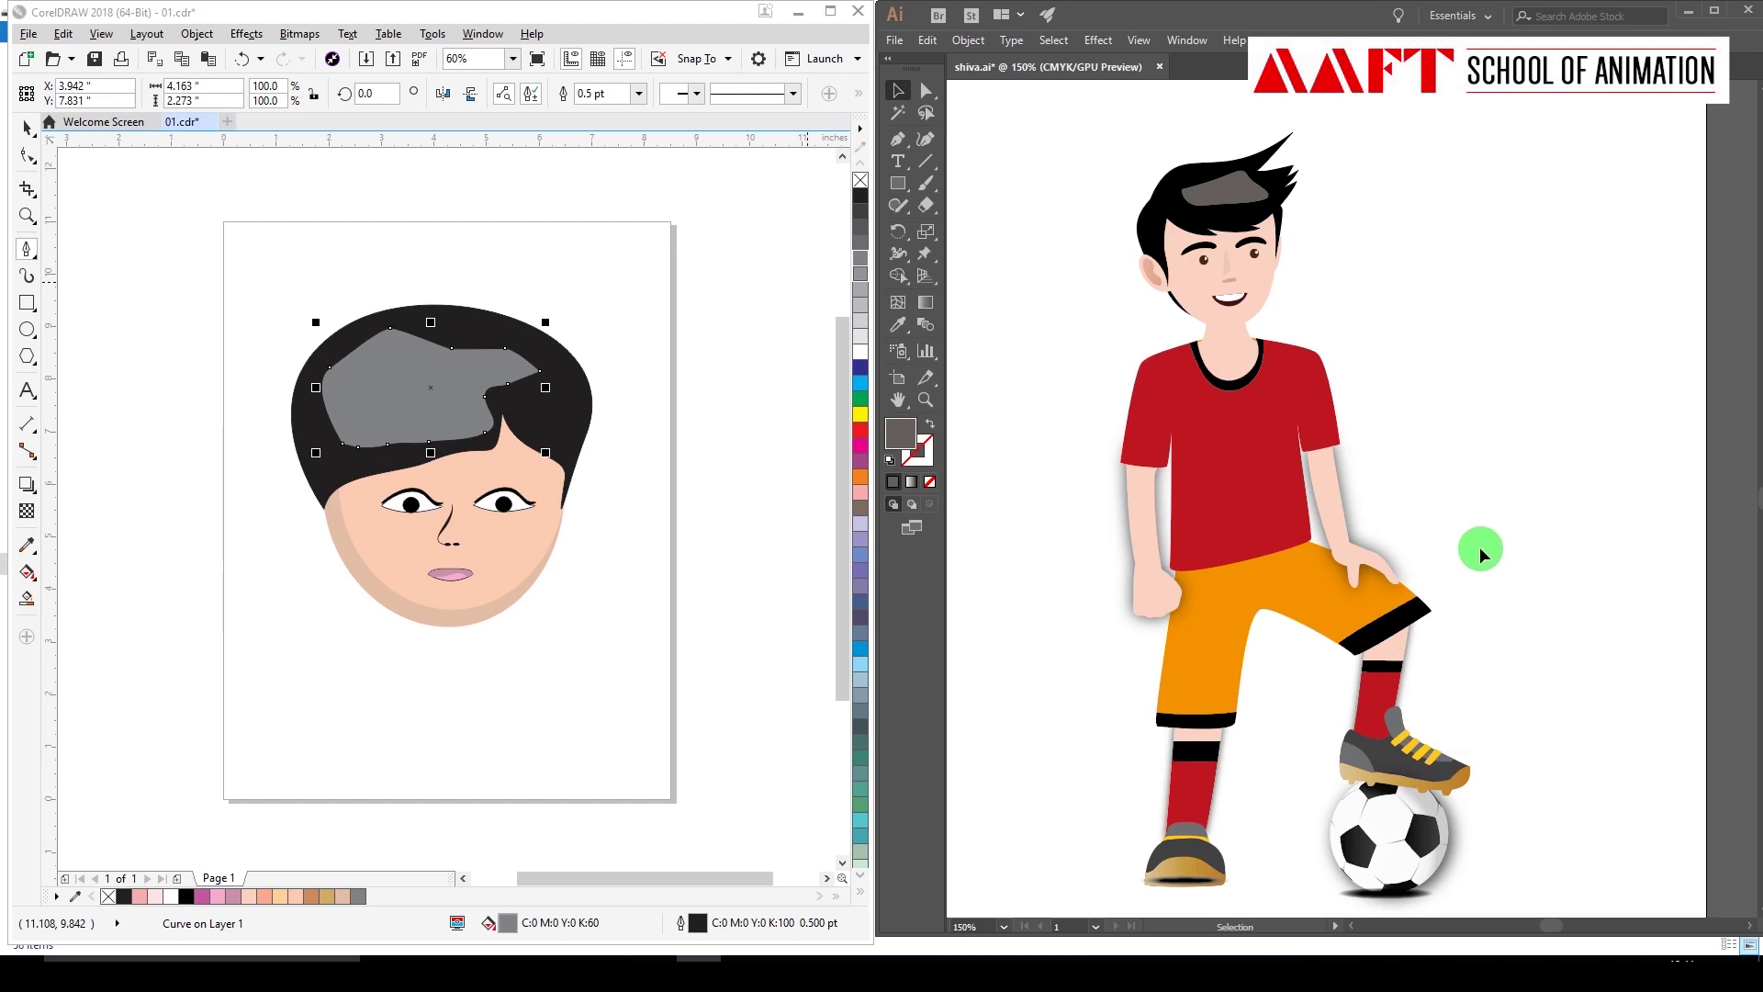
pyautogui.click(442, 419)
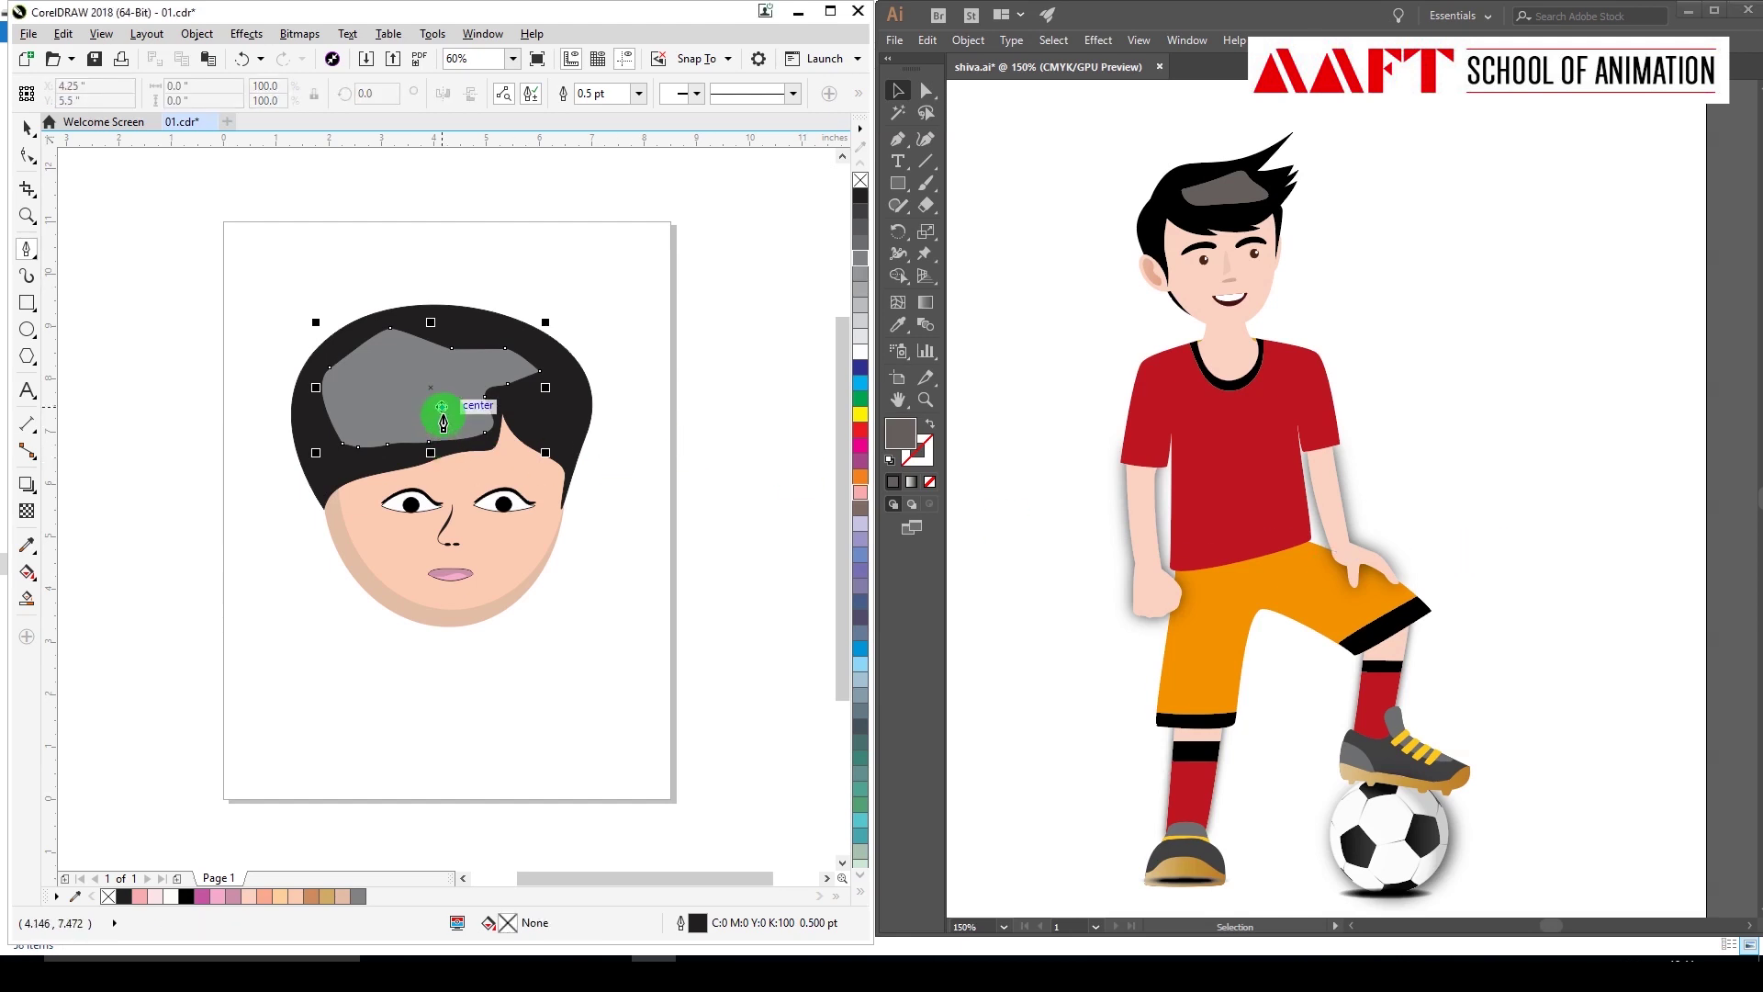
pyautogui.moveTo(443, 418); pyautogui.dragTo(1220, 200)
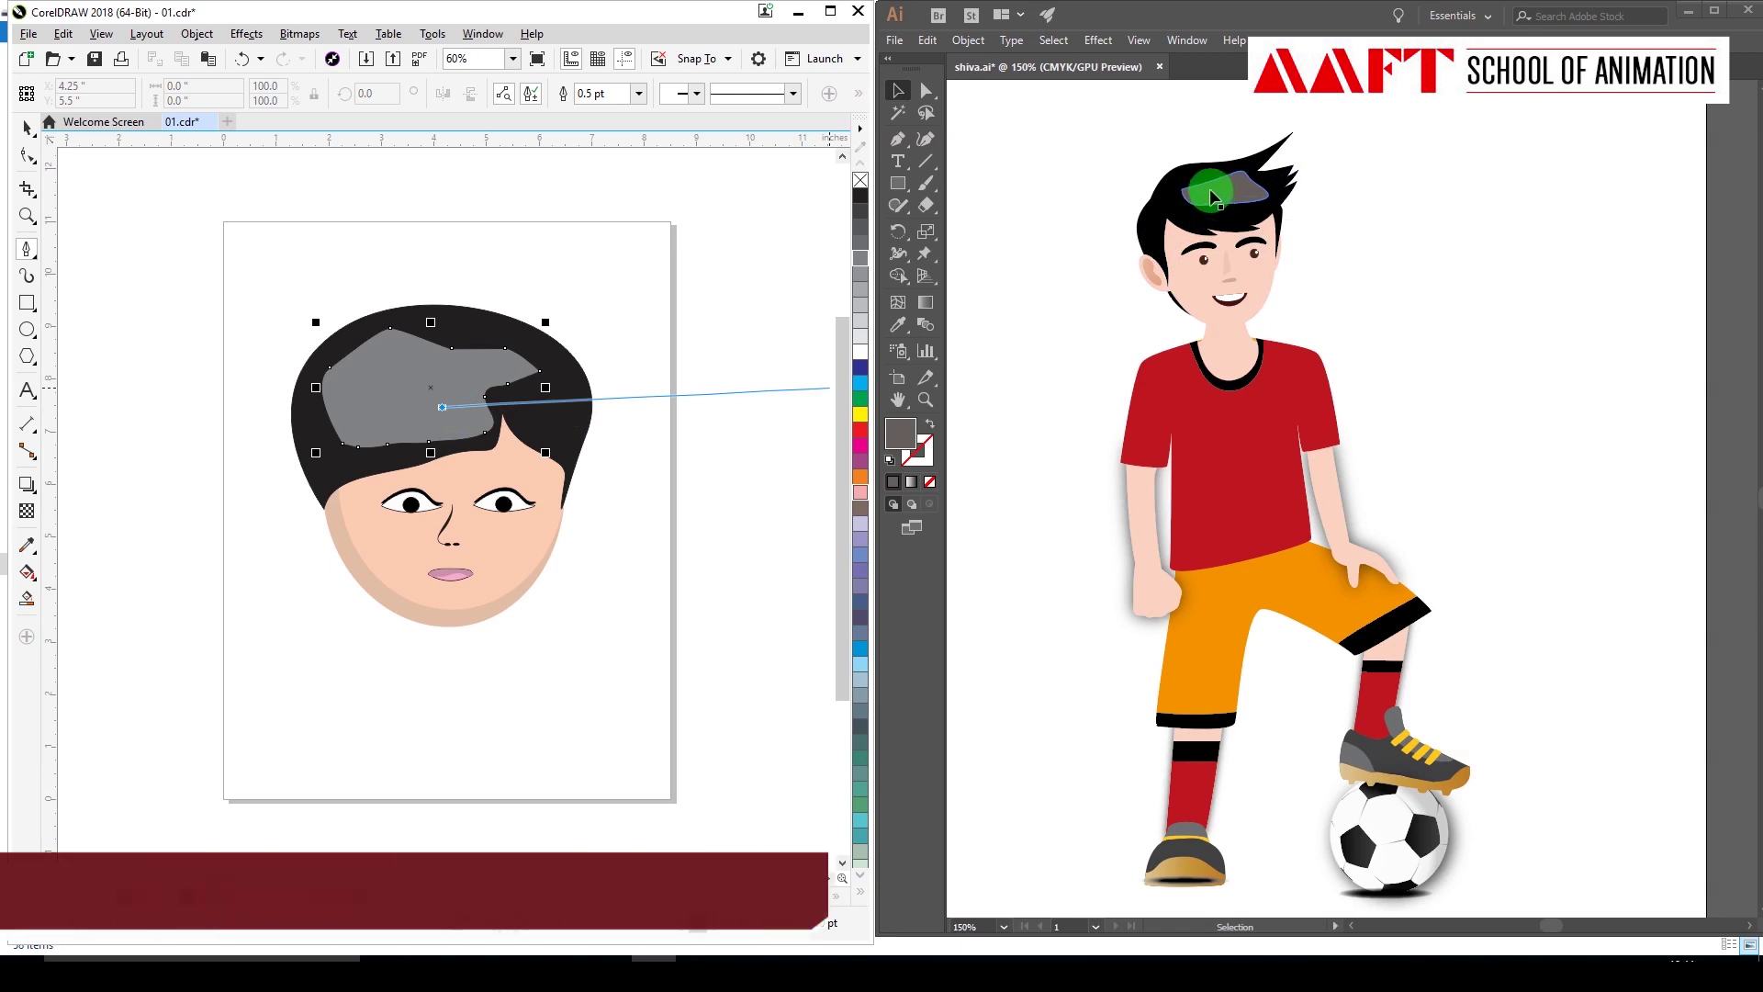
pyautogui.moveTo(1220, 200); pyautogui.dragTo(1180, 191)
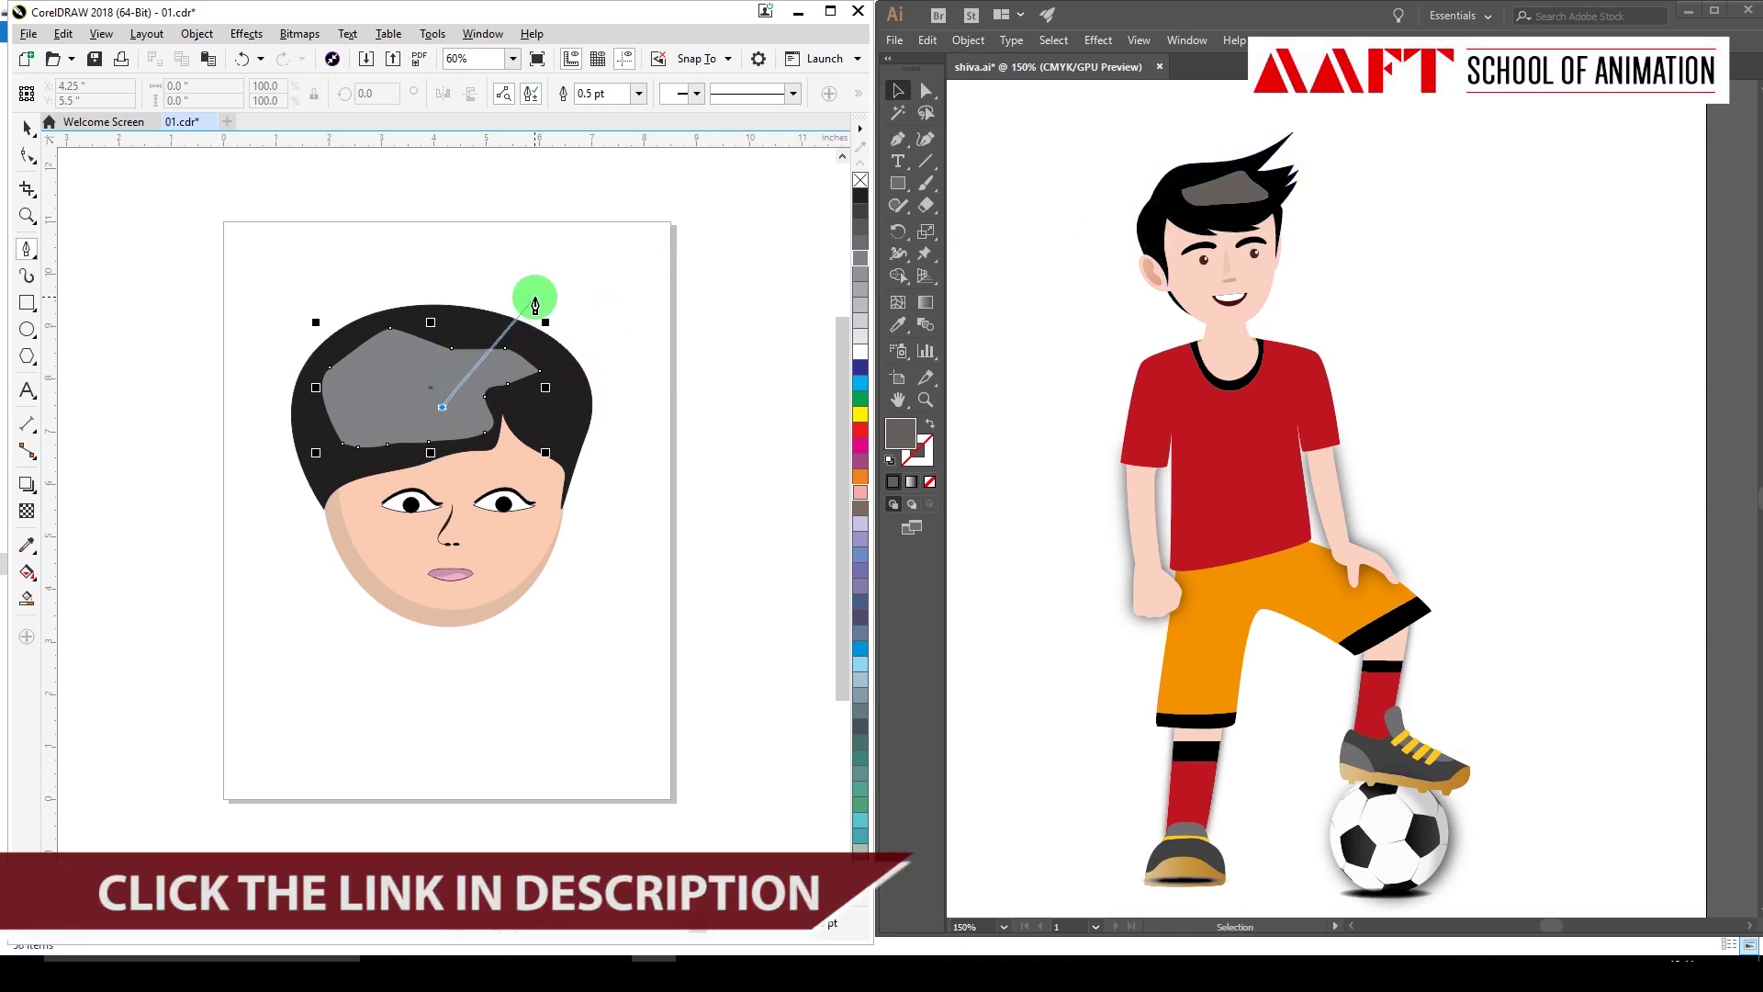
pyautogui.click(563, 283)
# Close the straight-edged path over the hair, then delete it.
pyautogui.click(660, 310)
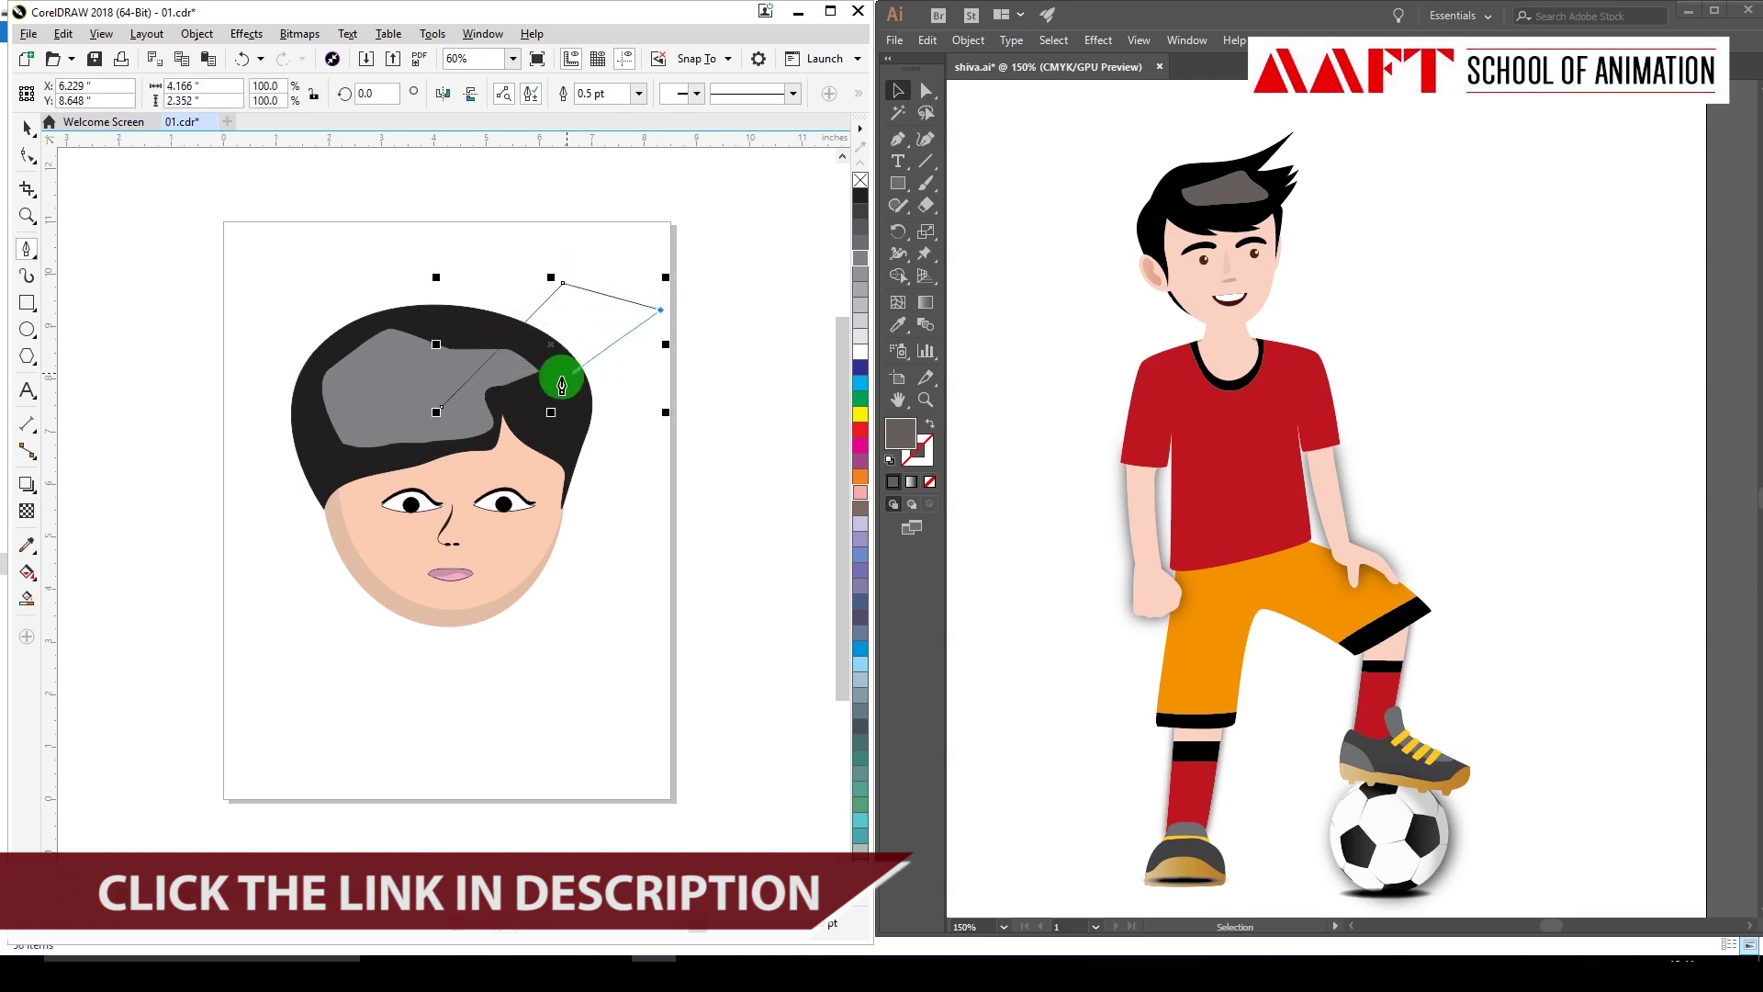
pyautogui.click(441, 407)
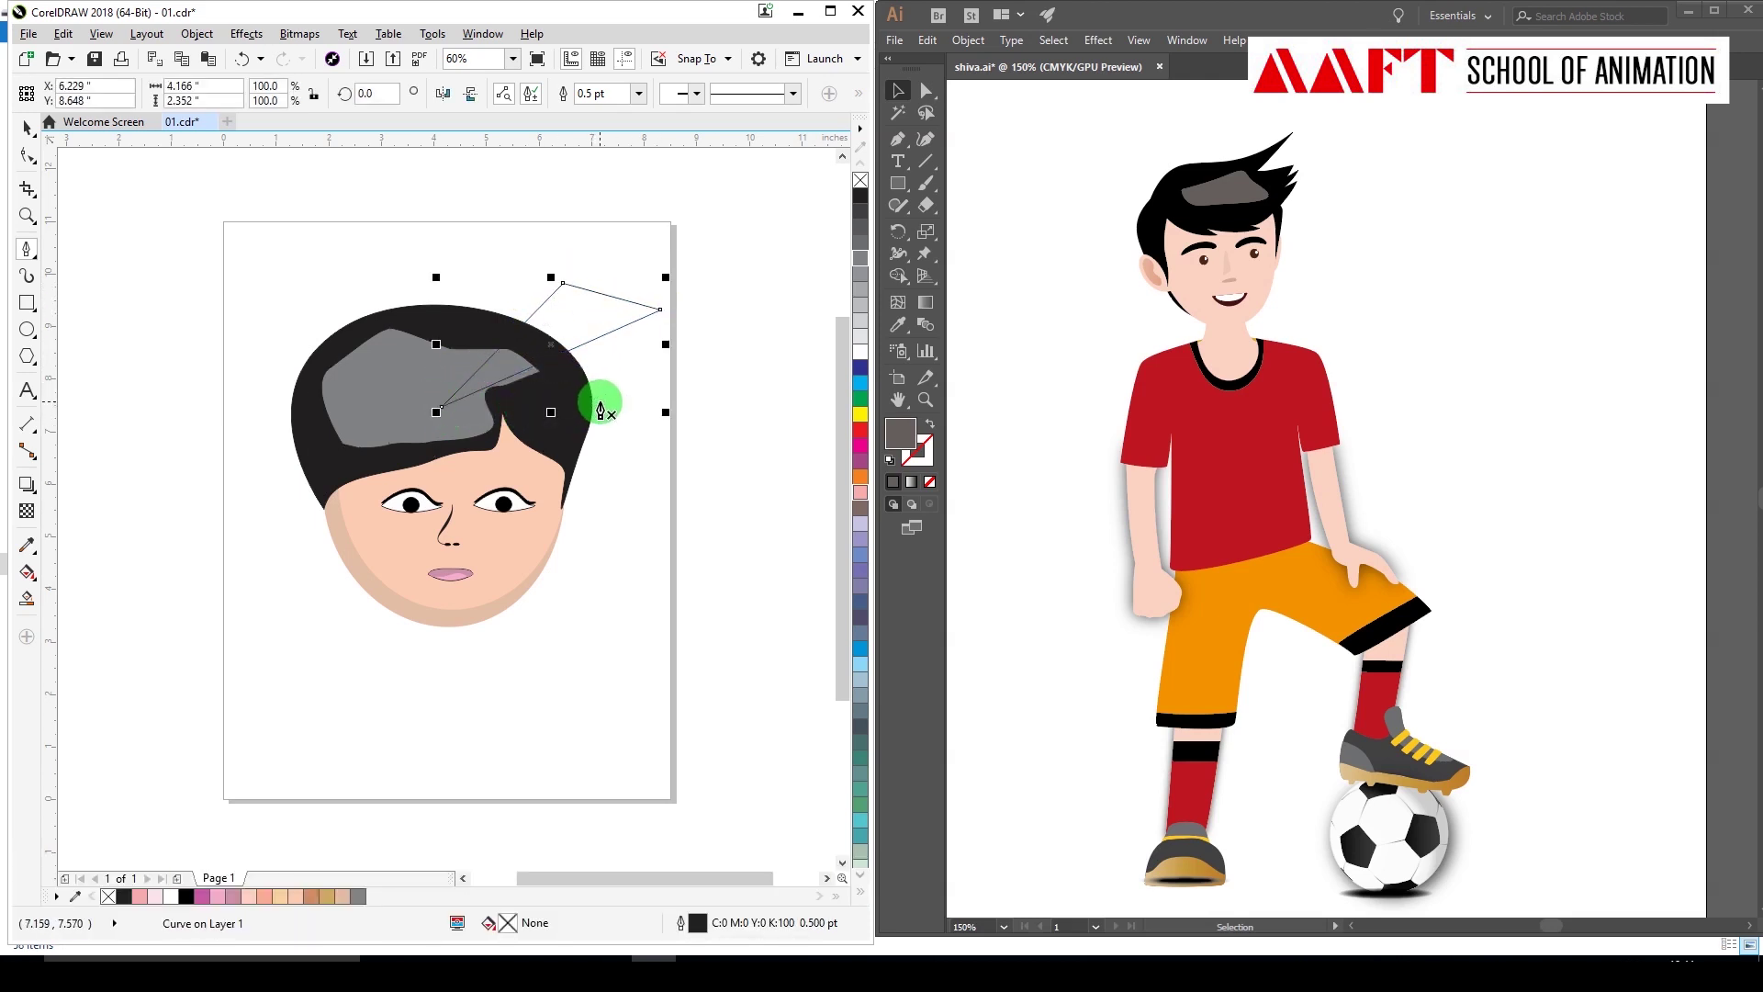
pyautogui.press('Delete')
# Draw a closed, unfilled curved teardrop outline above the cartoon head.
pyautogui.click(528, 272)
pyautogui.moveTo(658, 261)
pyautogui.mouseDown()
pyautogui.moveTo(680, 294)
pyautogui.moveTo(731, 312)
pyautogui.mouseUp()
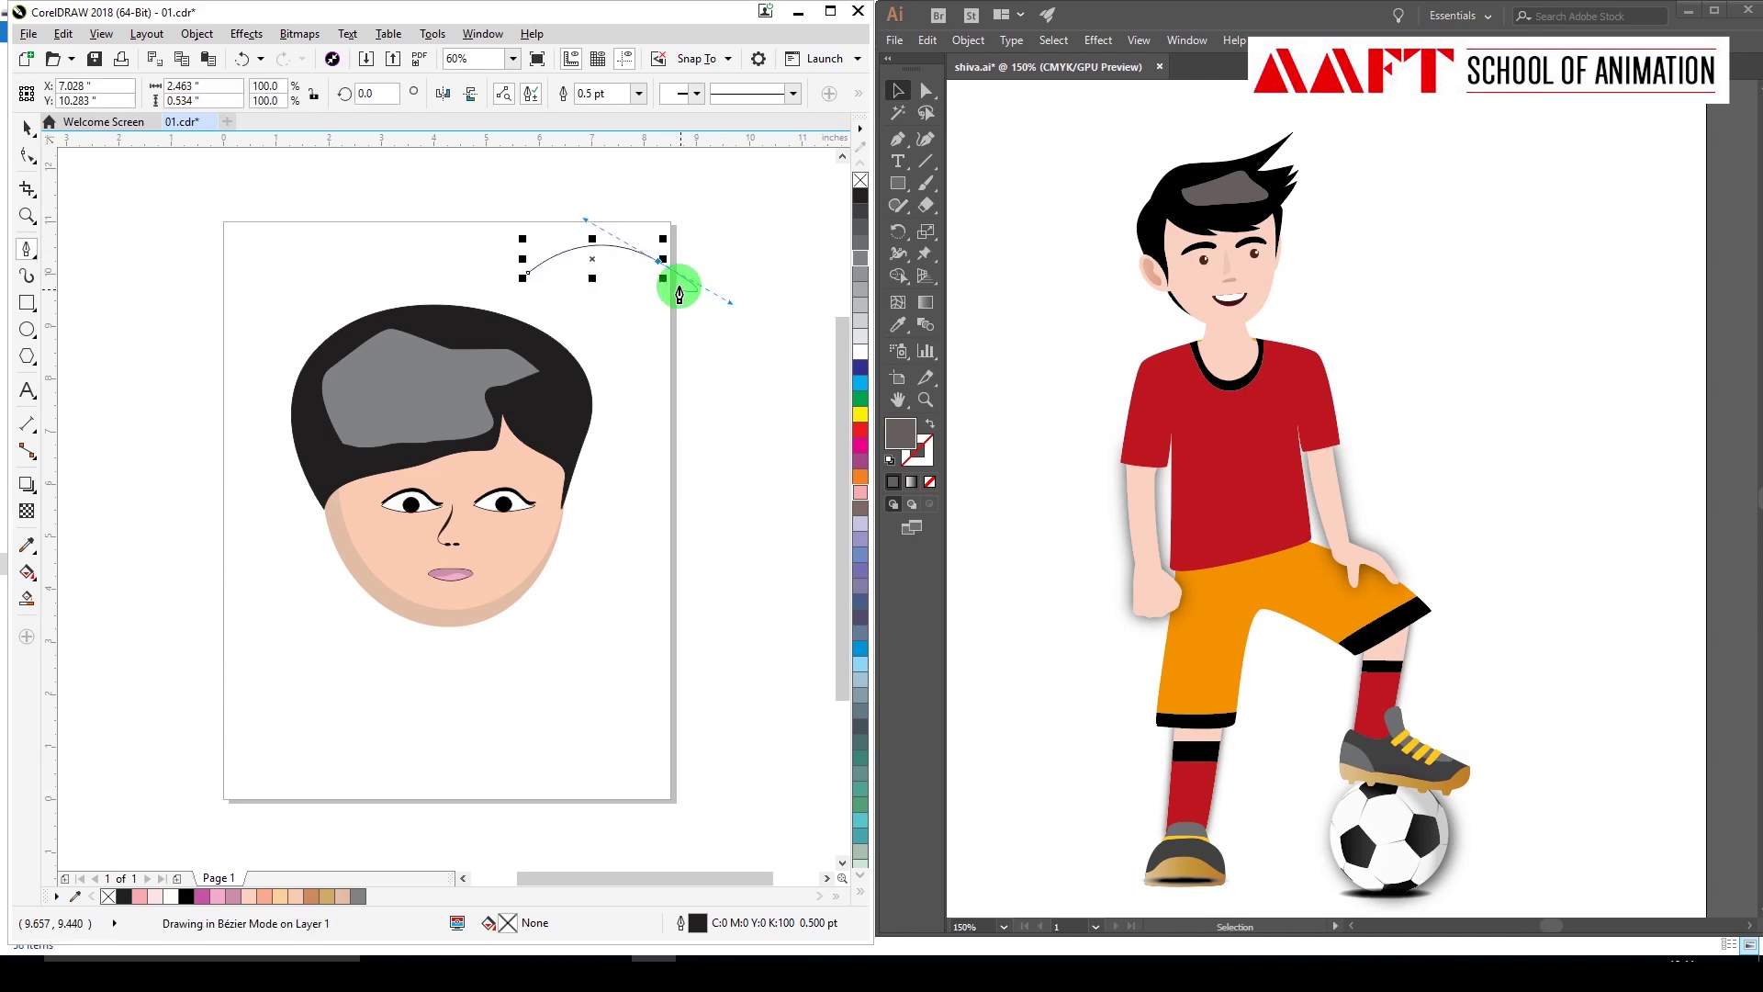
pyautogui.click(627, 337)
pyautogui.click(530, 280)
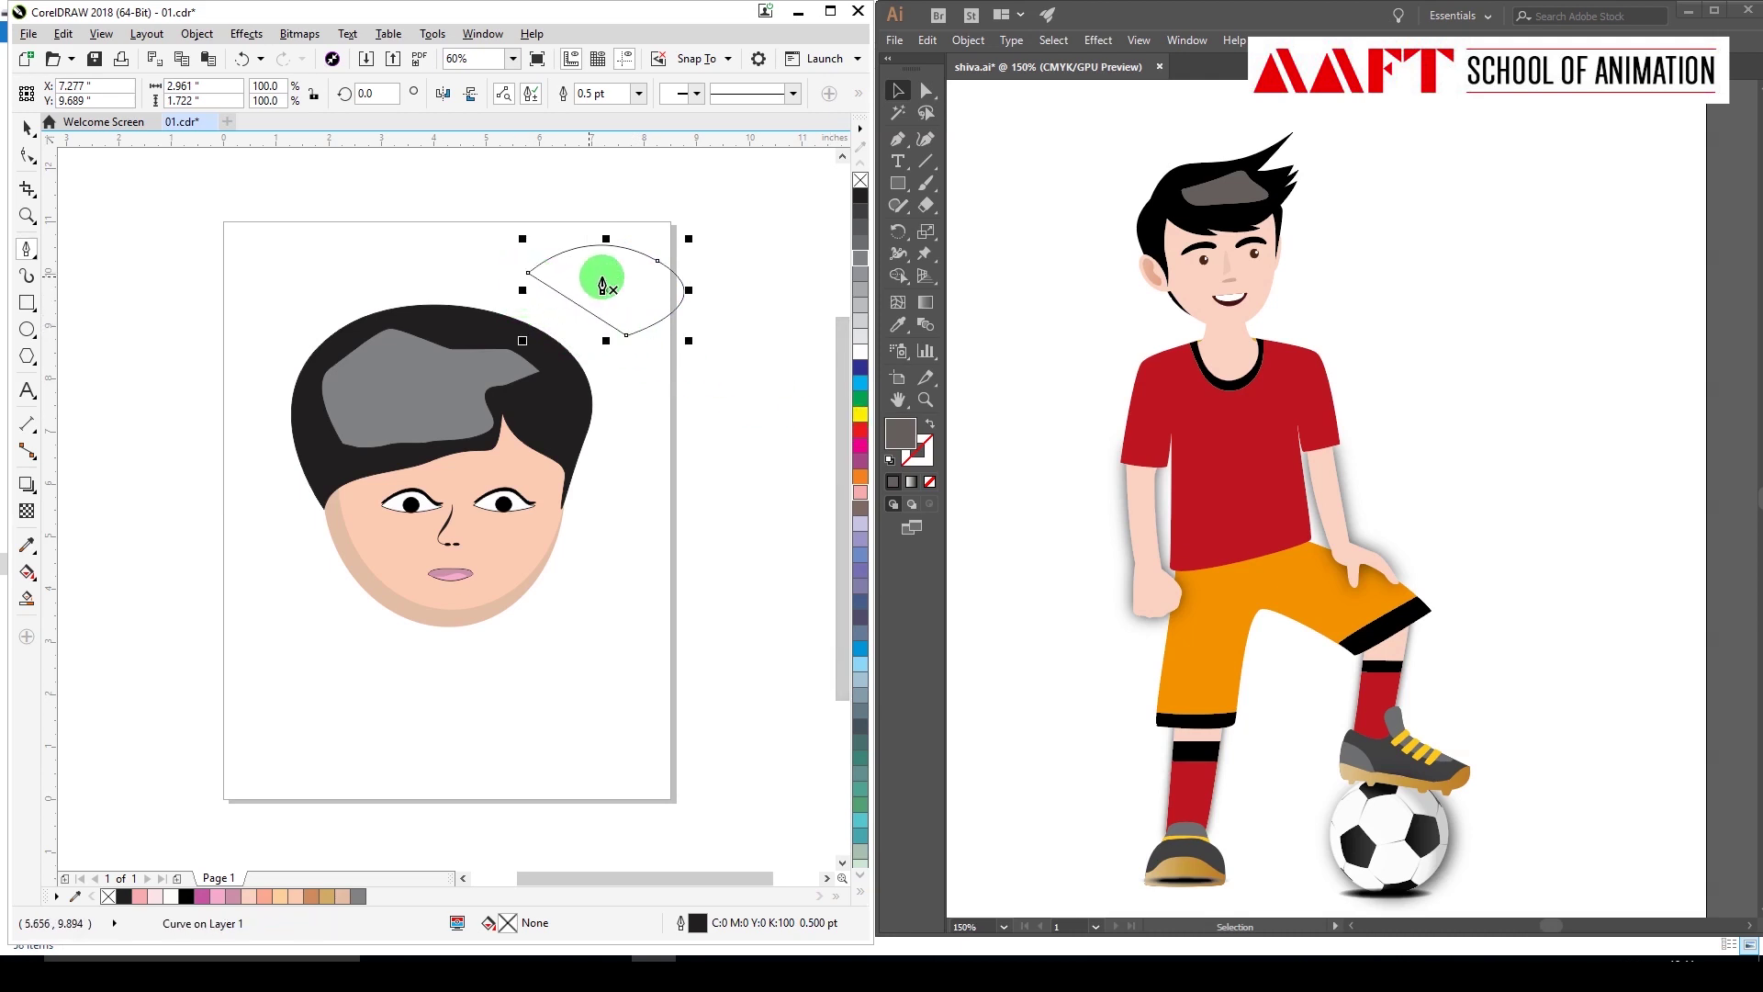
pyautogui.click(902, 142)
pyautogui.click(1397, 255)
pyautogui.click(1583, 258)
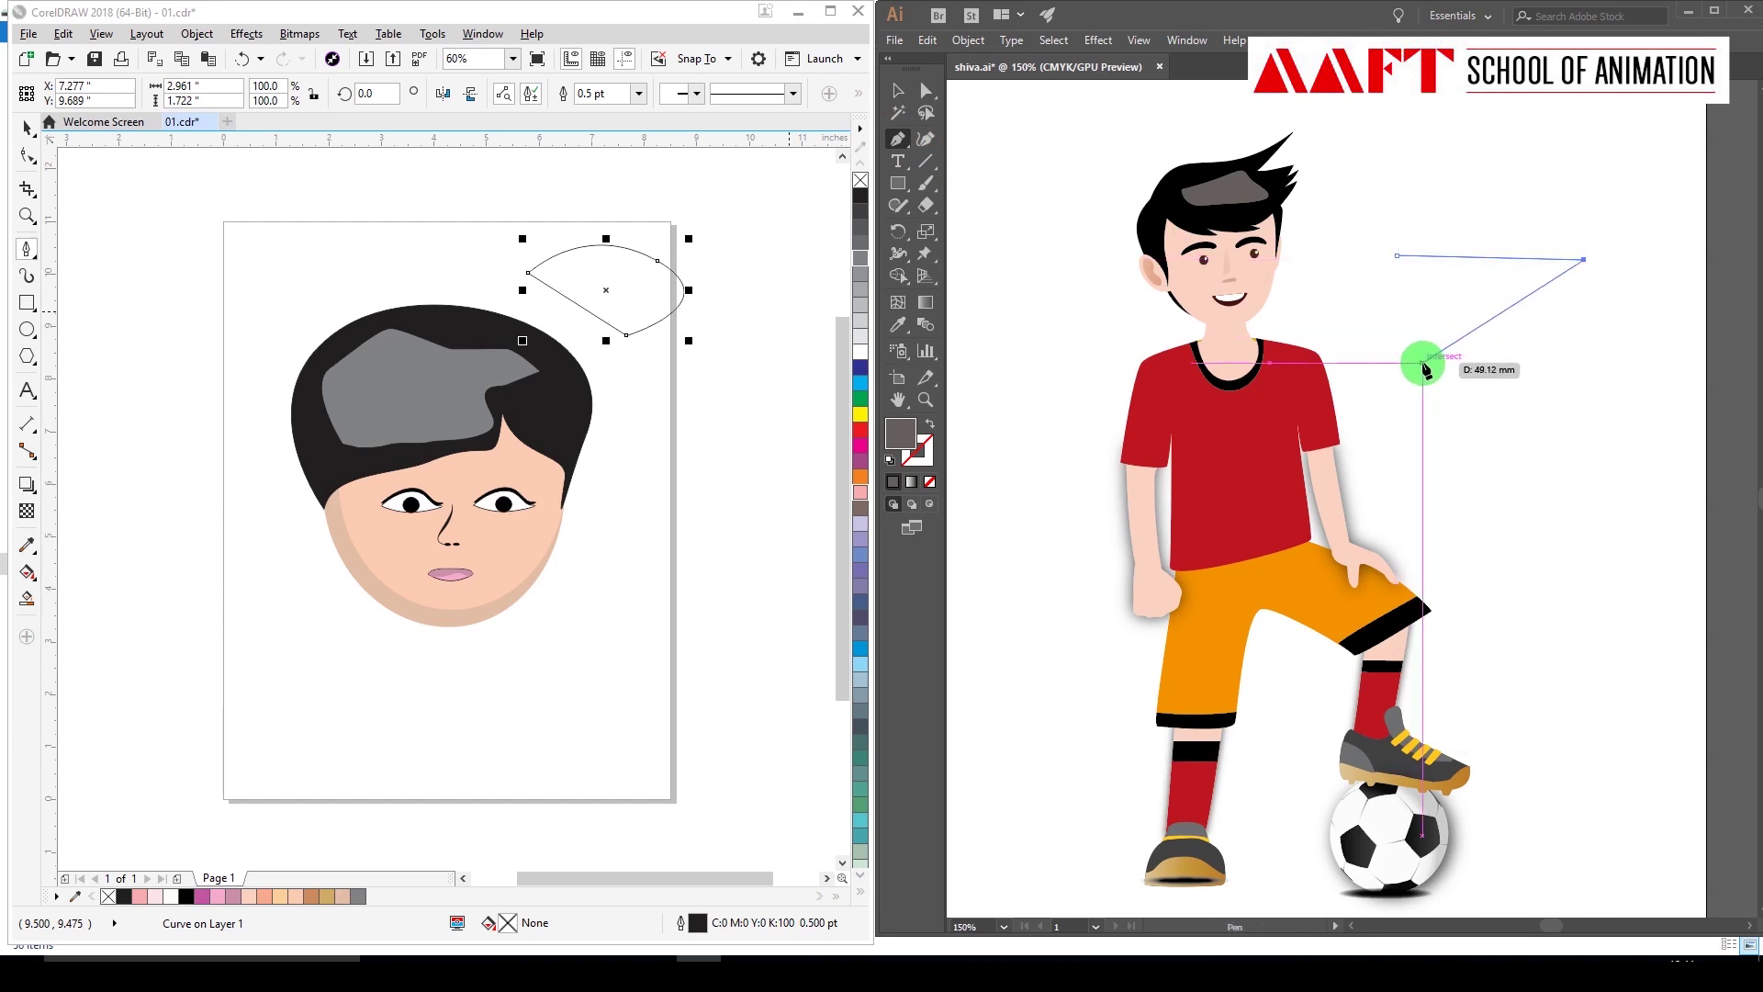
pyautogui.click(1422, 364)
pyautogui.hotkey('ctrl', 'z')
pyautogui.hotkey('ctrl', 'z')
pyautogui.hotkey('ctrl', 'z')
pyautogui.click(1405, 265)
pyautogui.moveTo(1618, 251); pyautogui.dragTo(1667, 332)
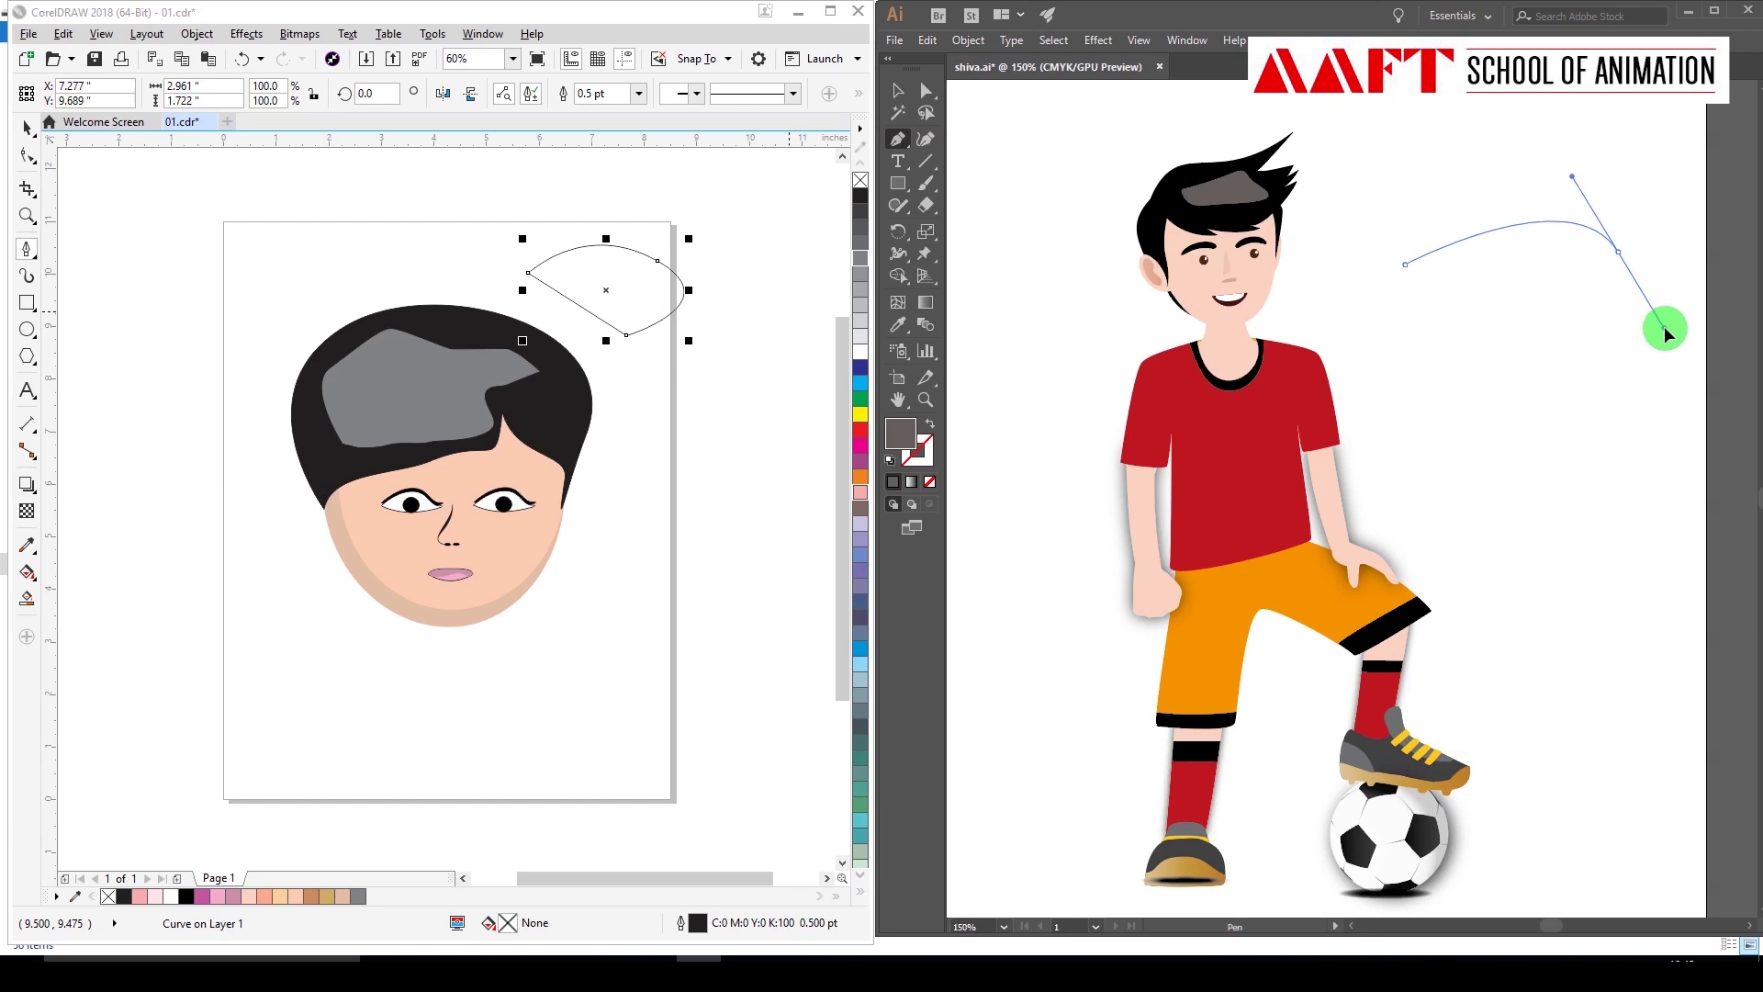
pyautogui.moveTo(1520, 354); pyautogui.dragTo(1472, 359)
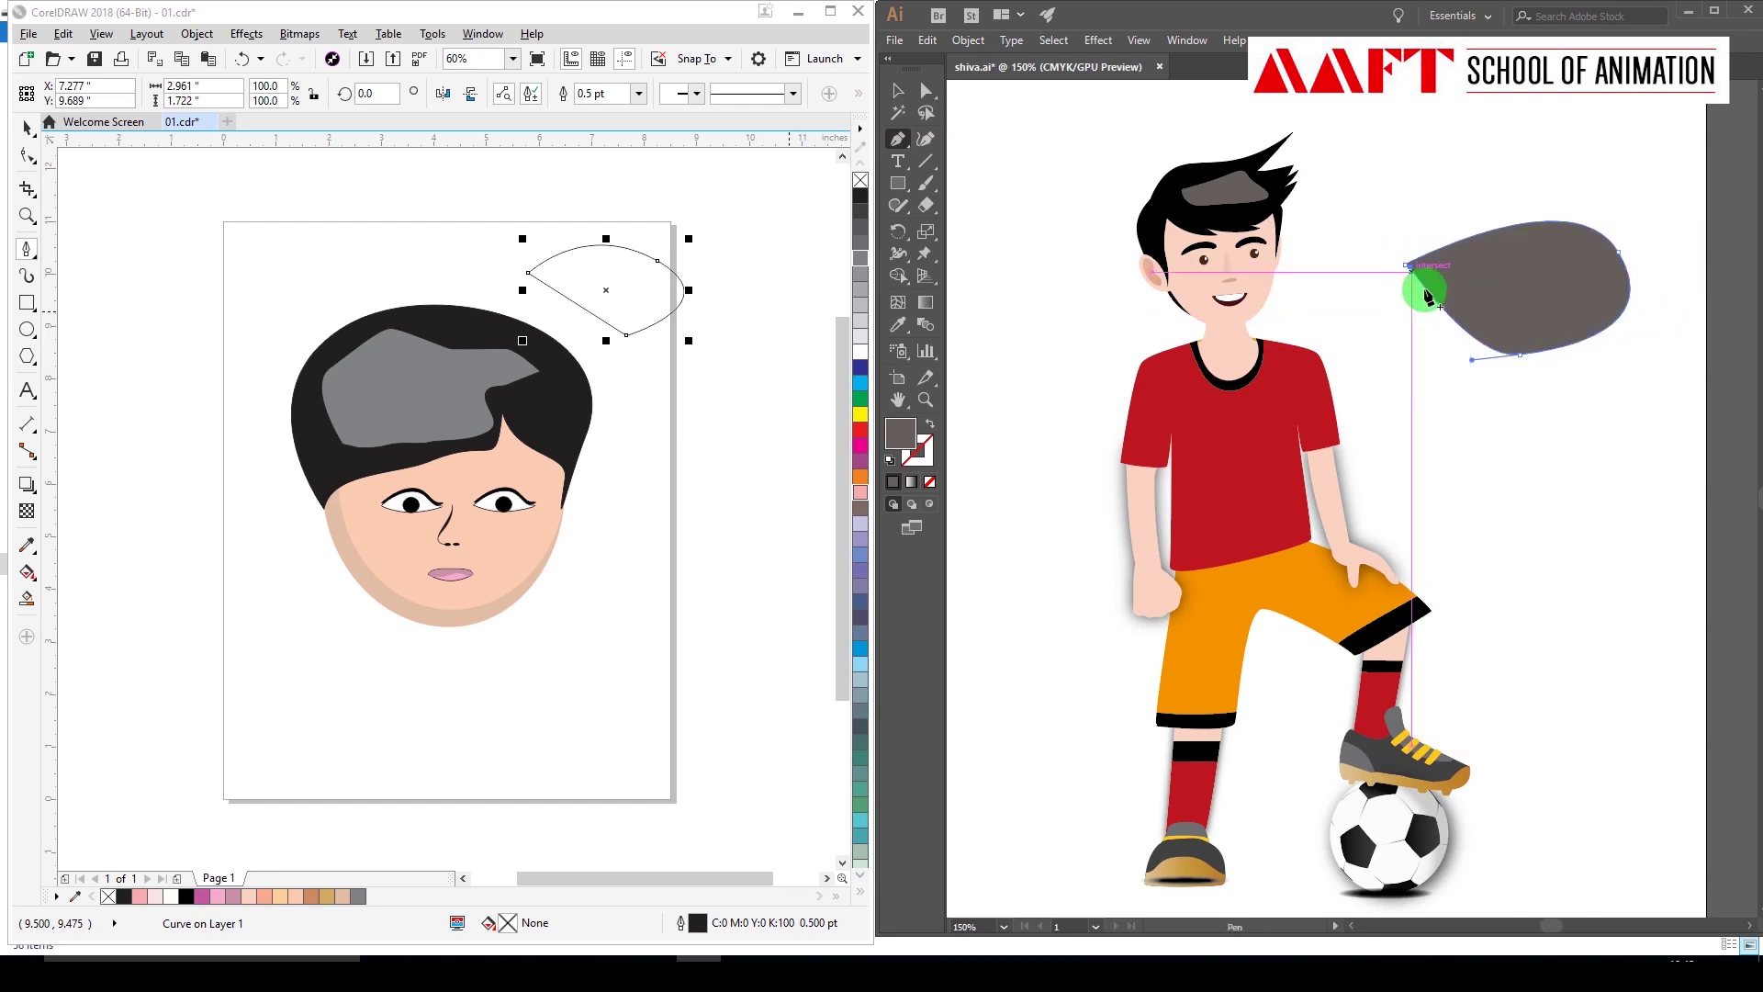
pyautogui.press('Escape')
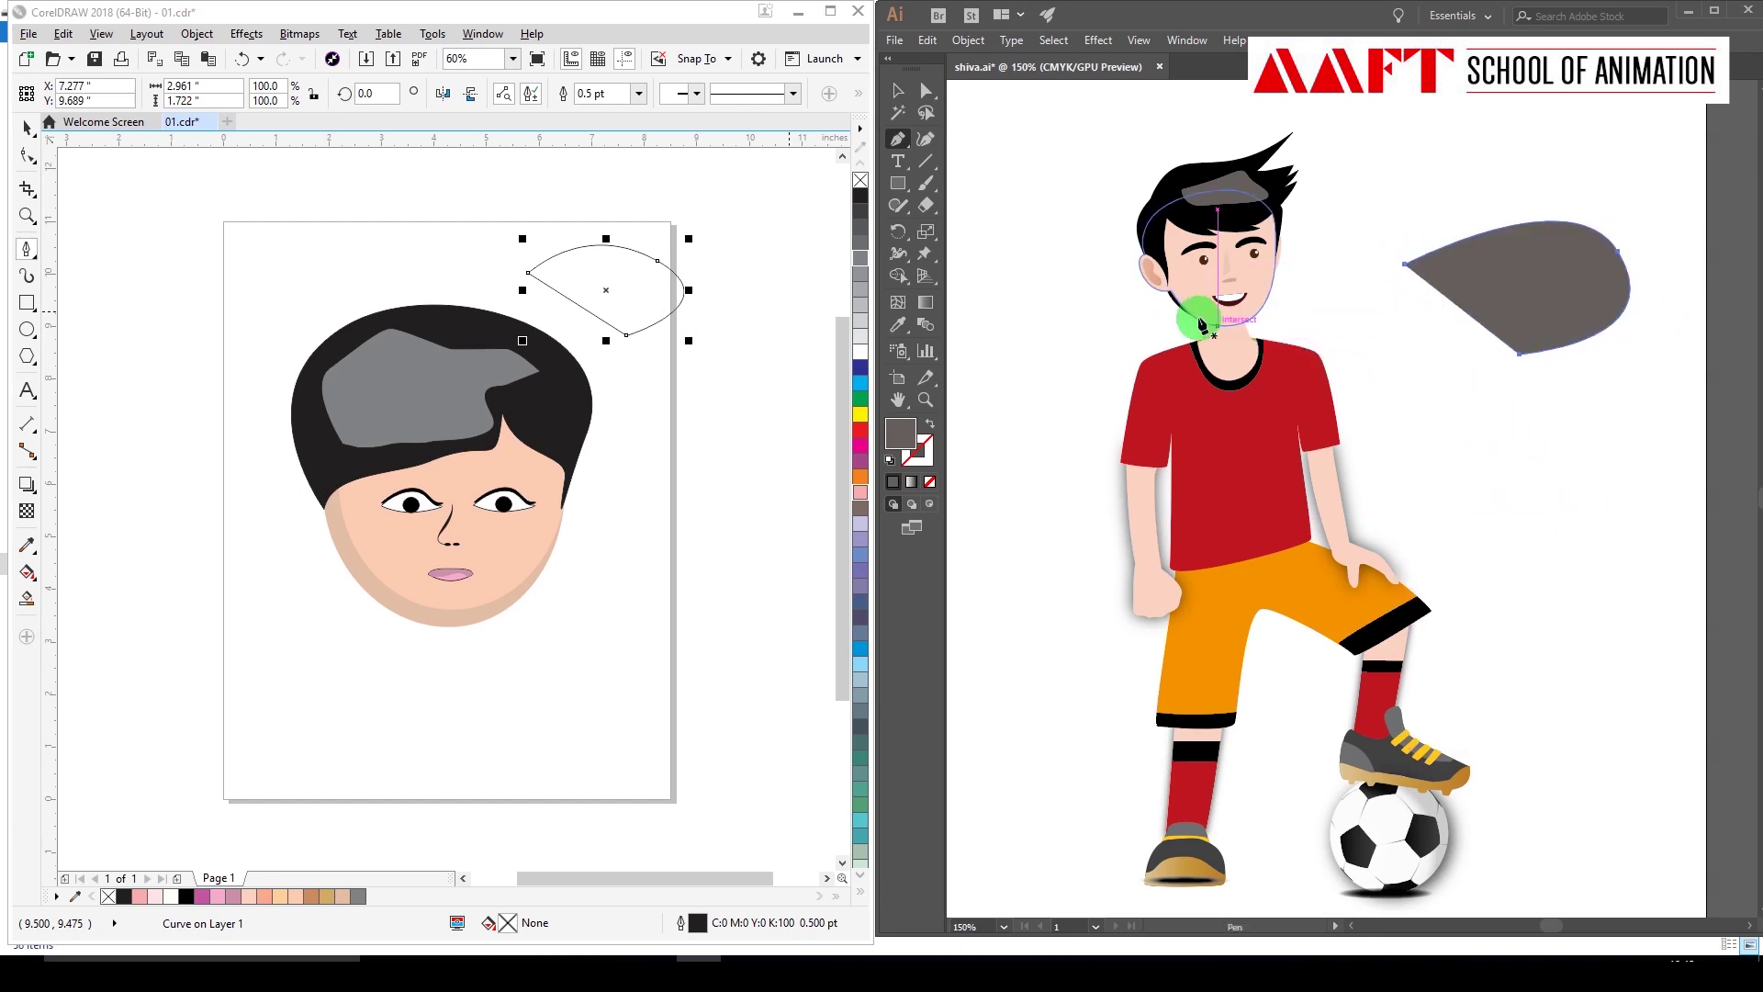
pyautogui.press('Delete')
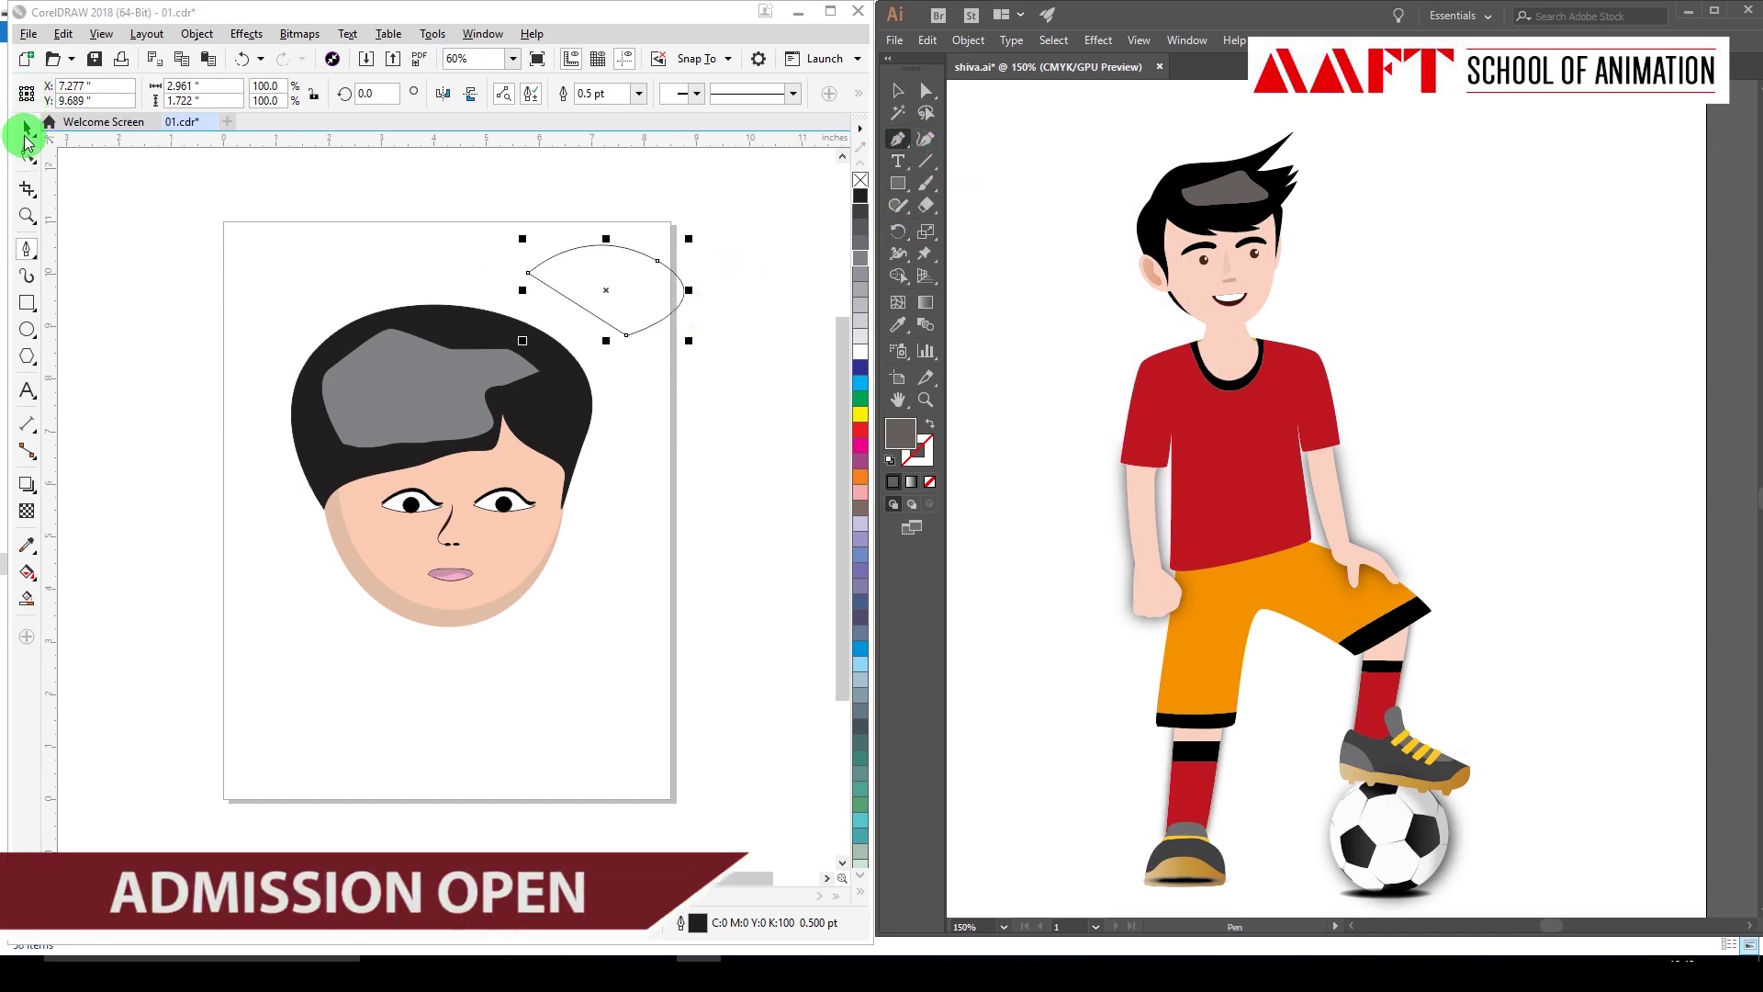
pyautogui.click(26, 134)
pyautogui.press('Delete')
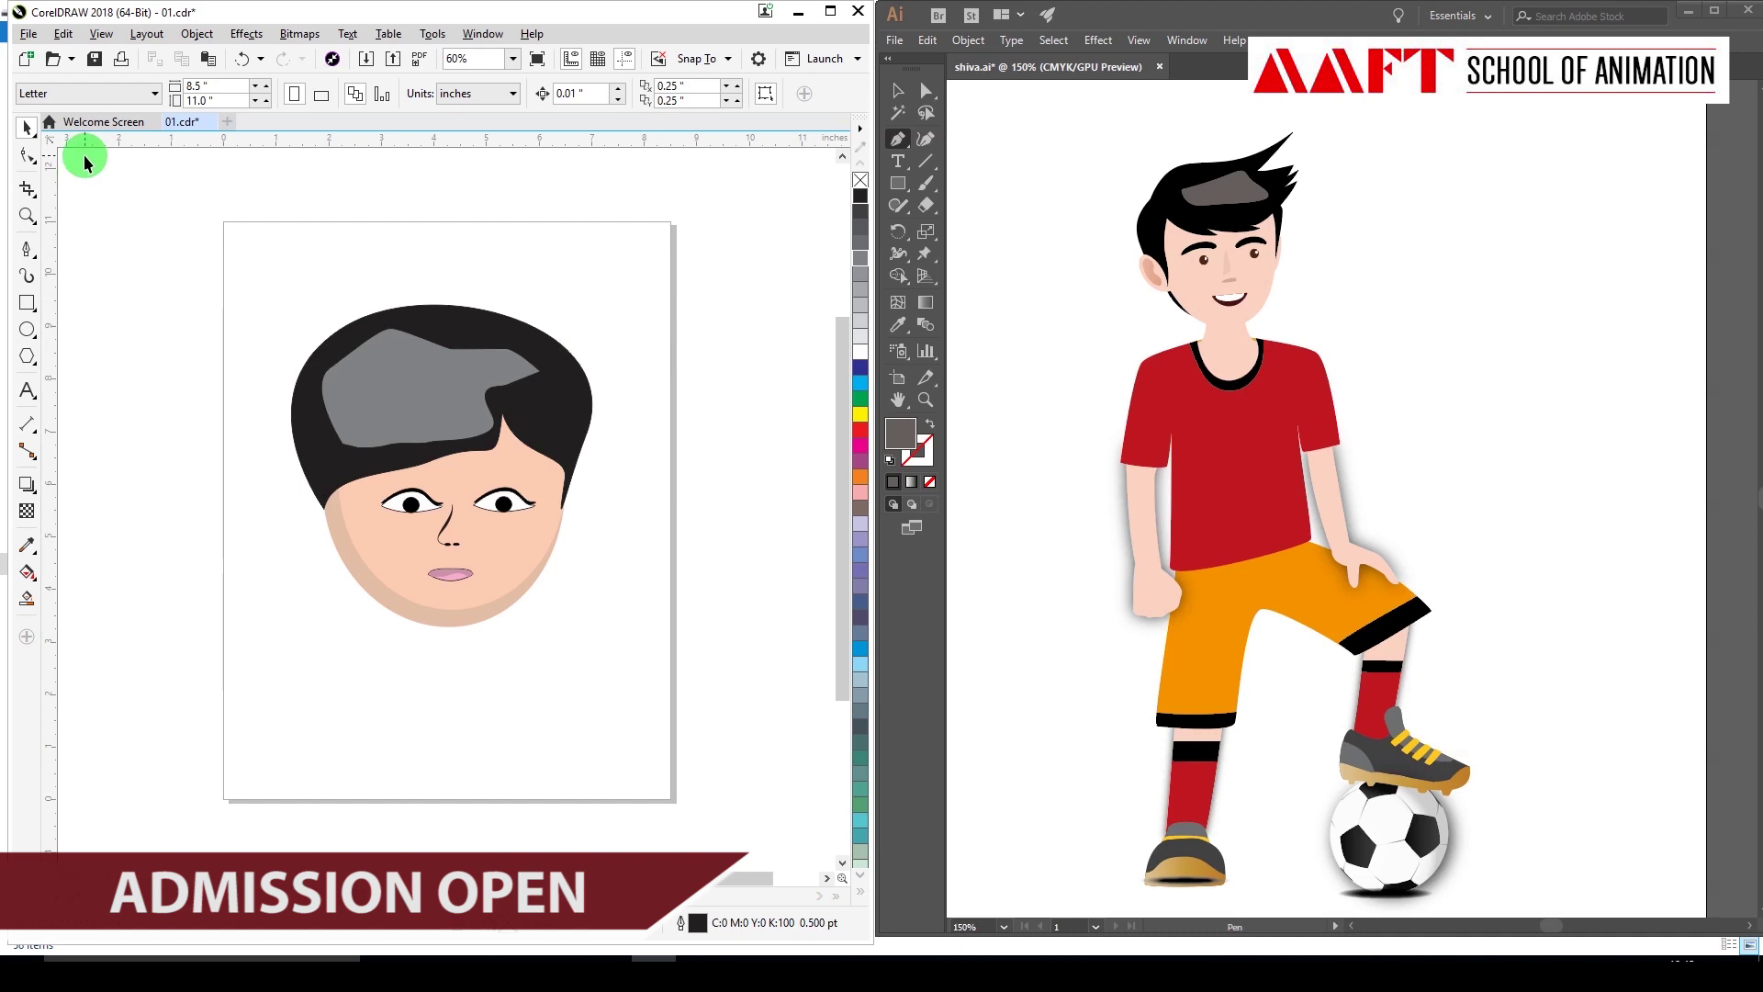
pyautogui.click(898, 263)
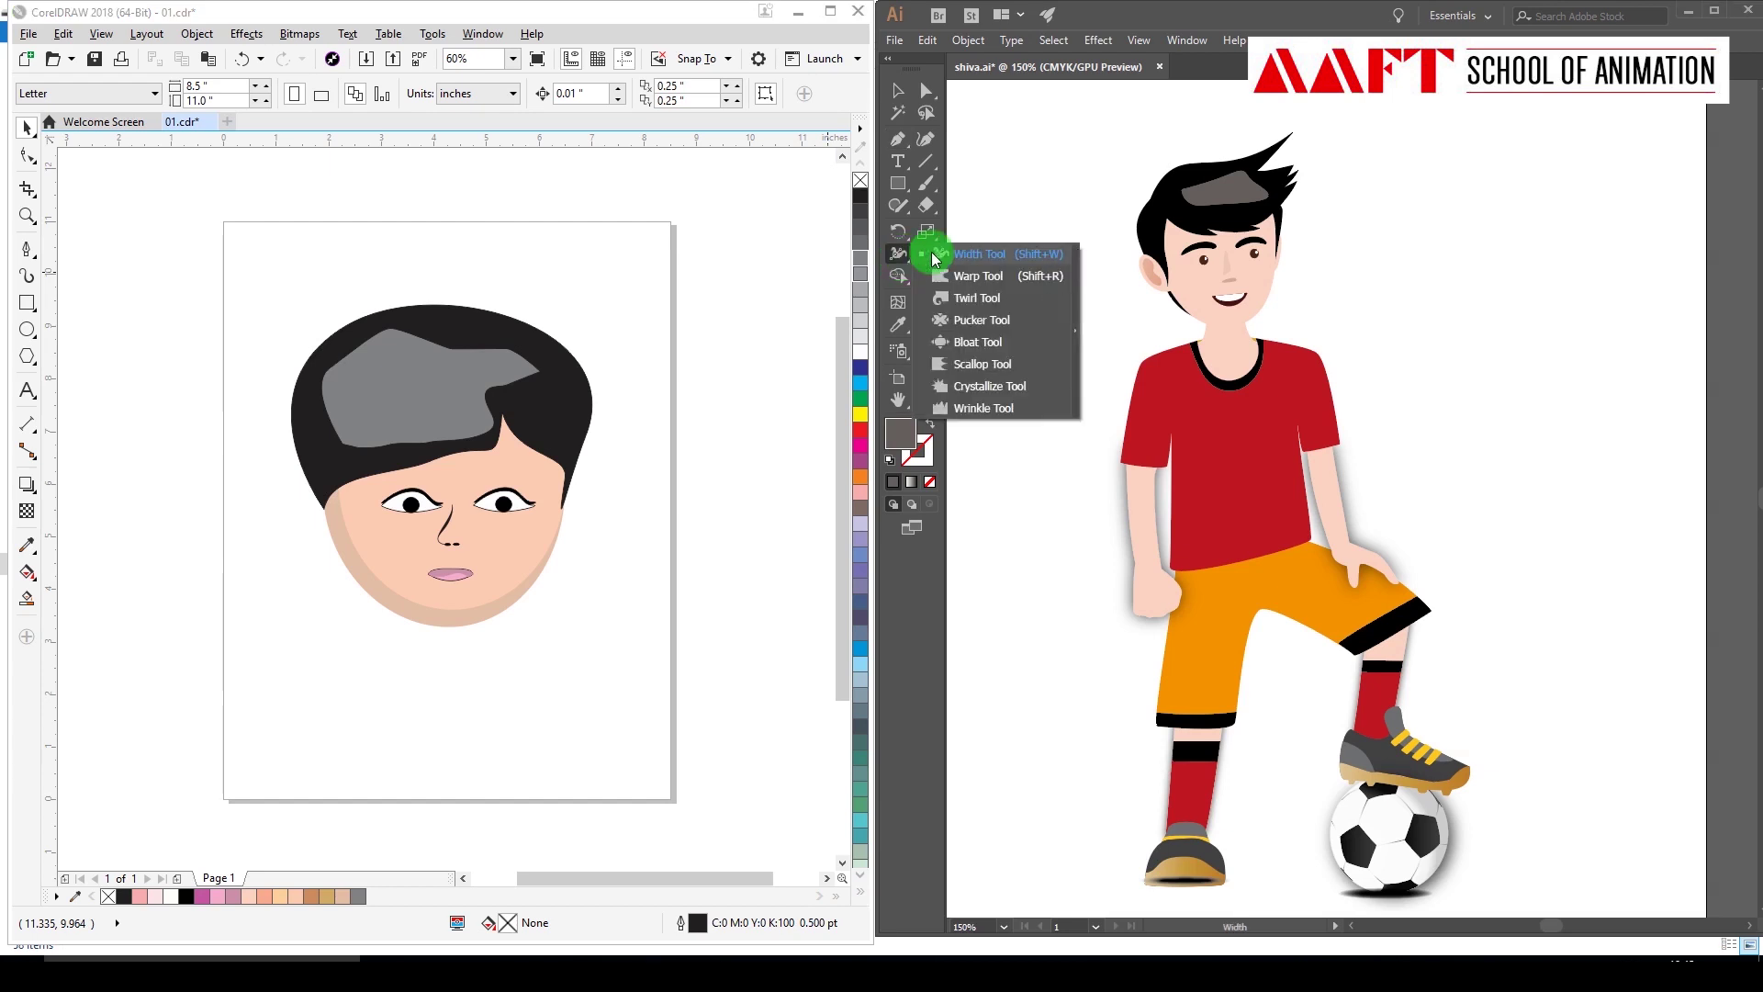
# Twist the footballer's grey hair patch with the Twirl Tool, then undo it.
pyautogui.click(979, 299)
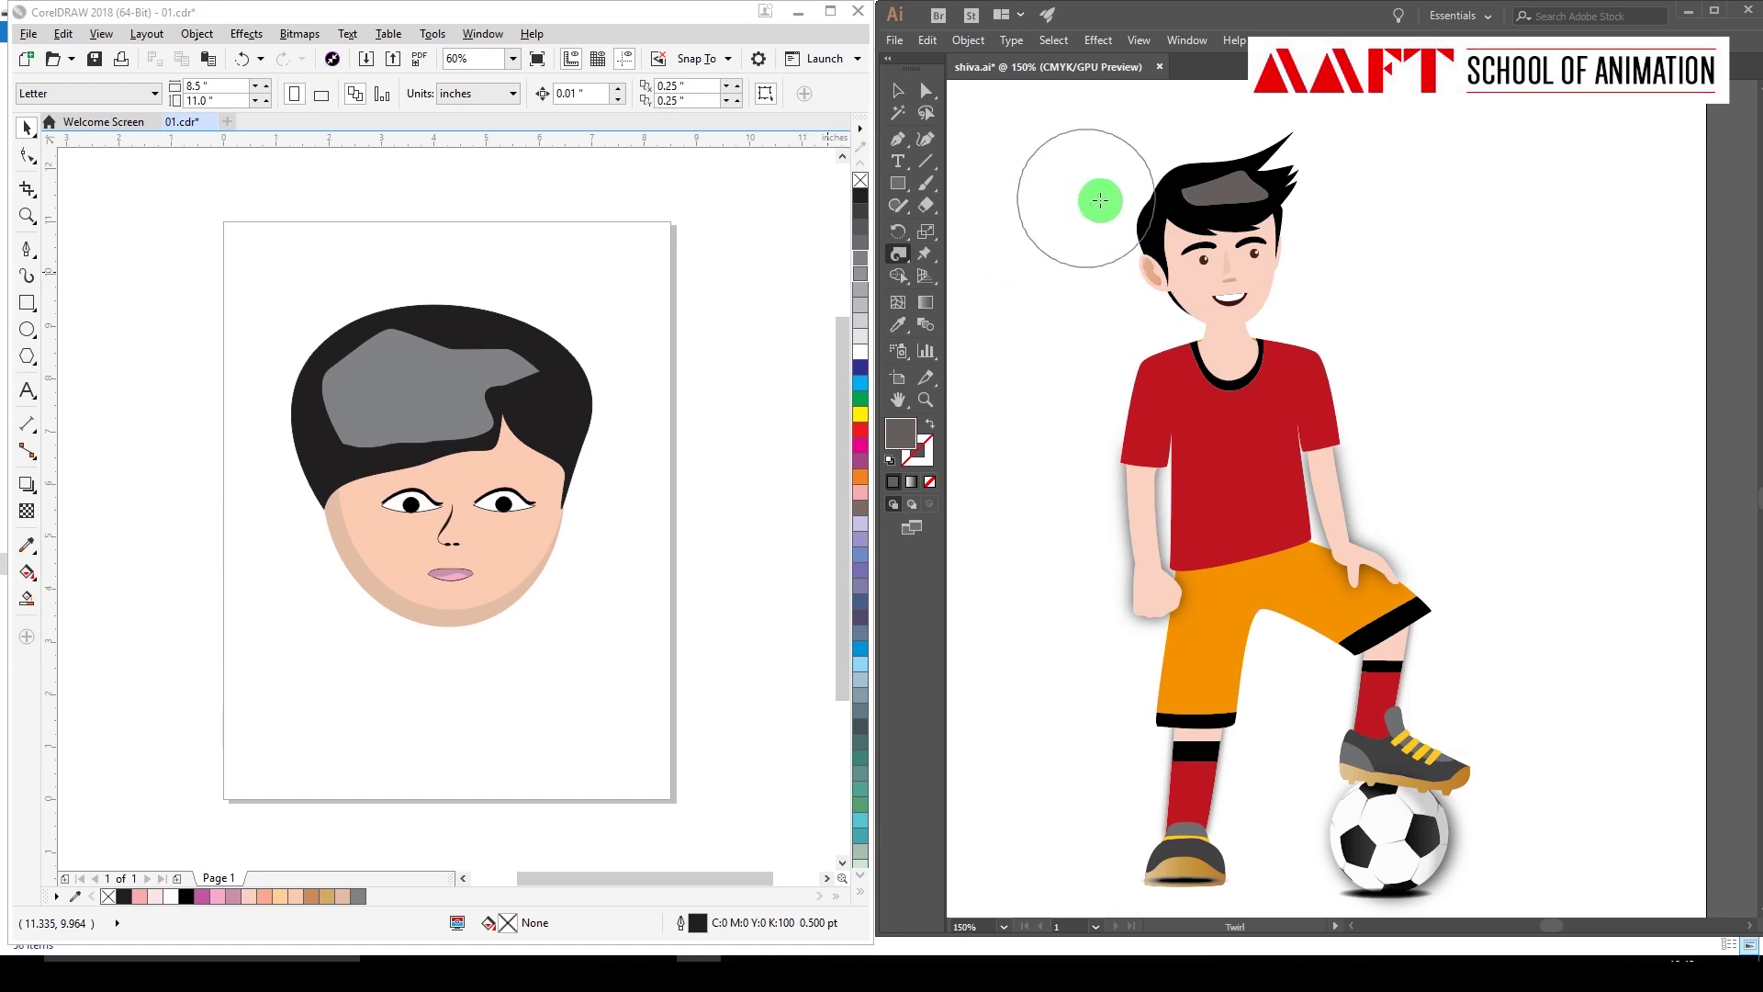
pyautogui.moveTo(1116, 208); pyautogui.dragTo(1220, 187)
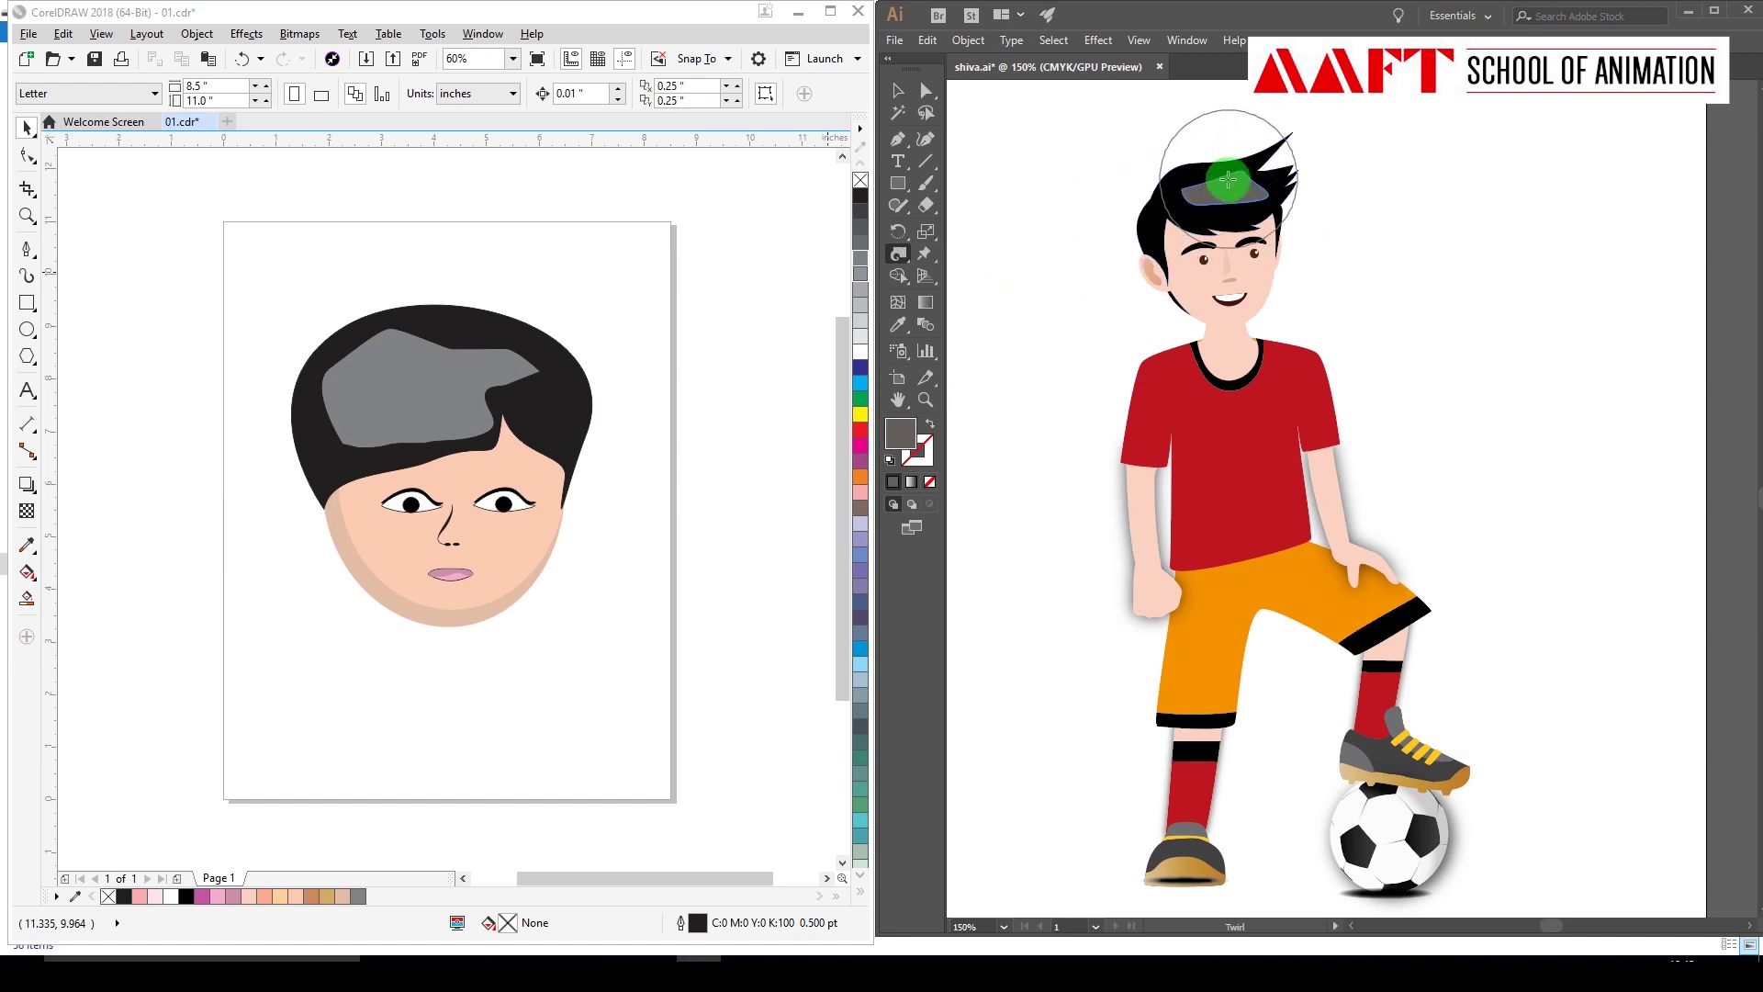
pyautogui.moveTo(1220, 187)
pyautogui.mouseDown()
pyautogui.moveTo(1338, 386)
pyautogui.moveTo(1248, 177)
pyautogui.moveTo(1175, 162)
pyautogui.moveTo(1334, 331)
pyautogui.mouseUp()
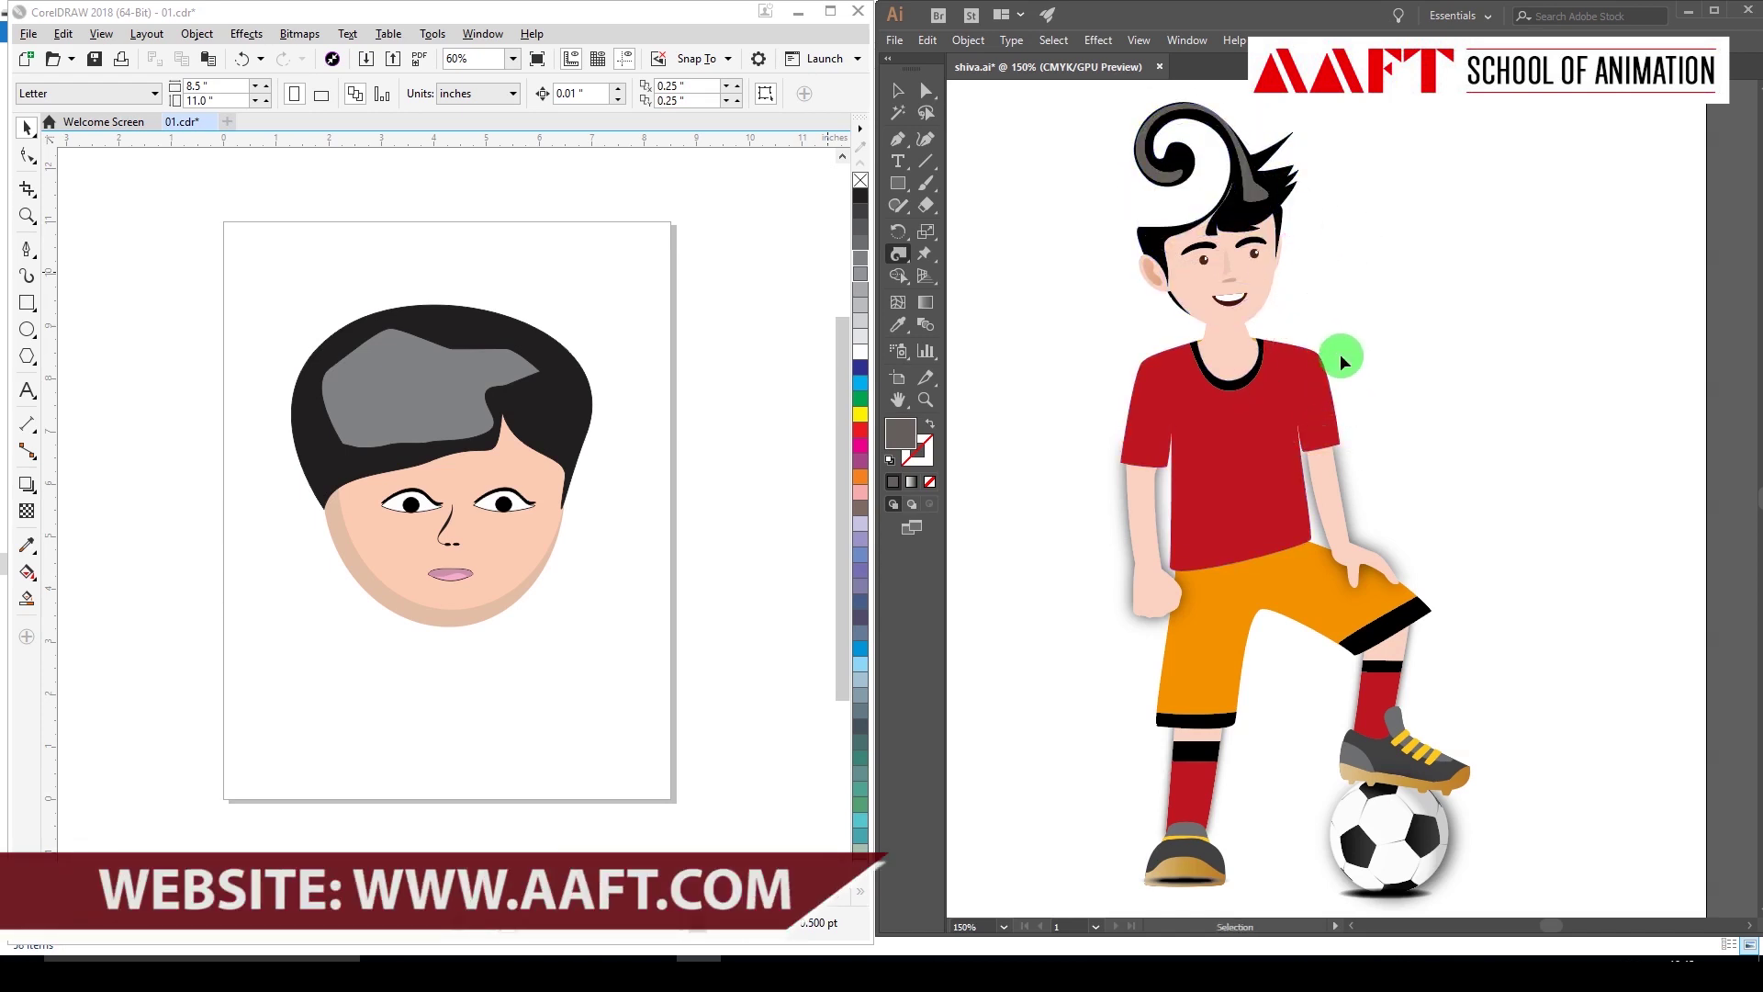
pyautogui.hotkey('ctrl', 'z')
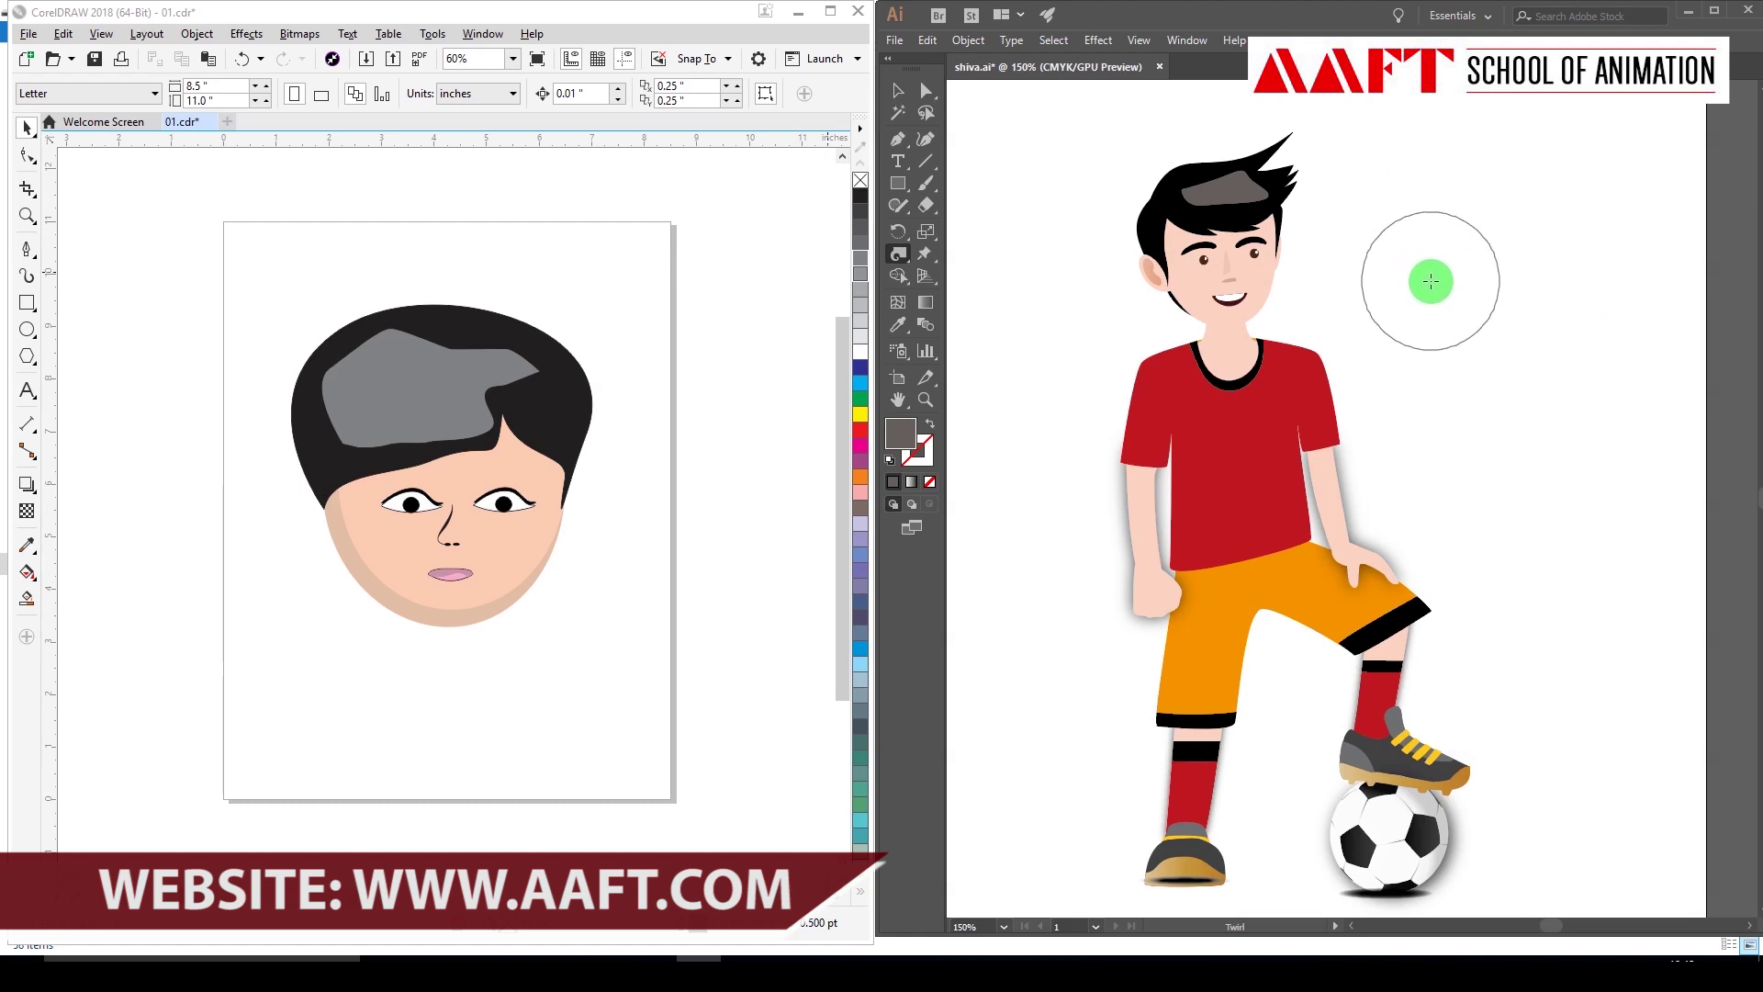
# Narrow the twirl brush and wind the hair's top right tip into a tight curl.
pyautogui.moveTo(1431, 281); pyautogui.dragTo(1421, 307)
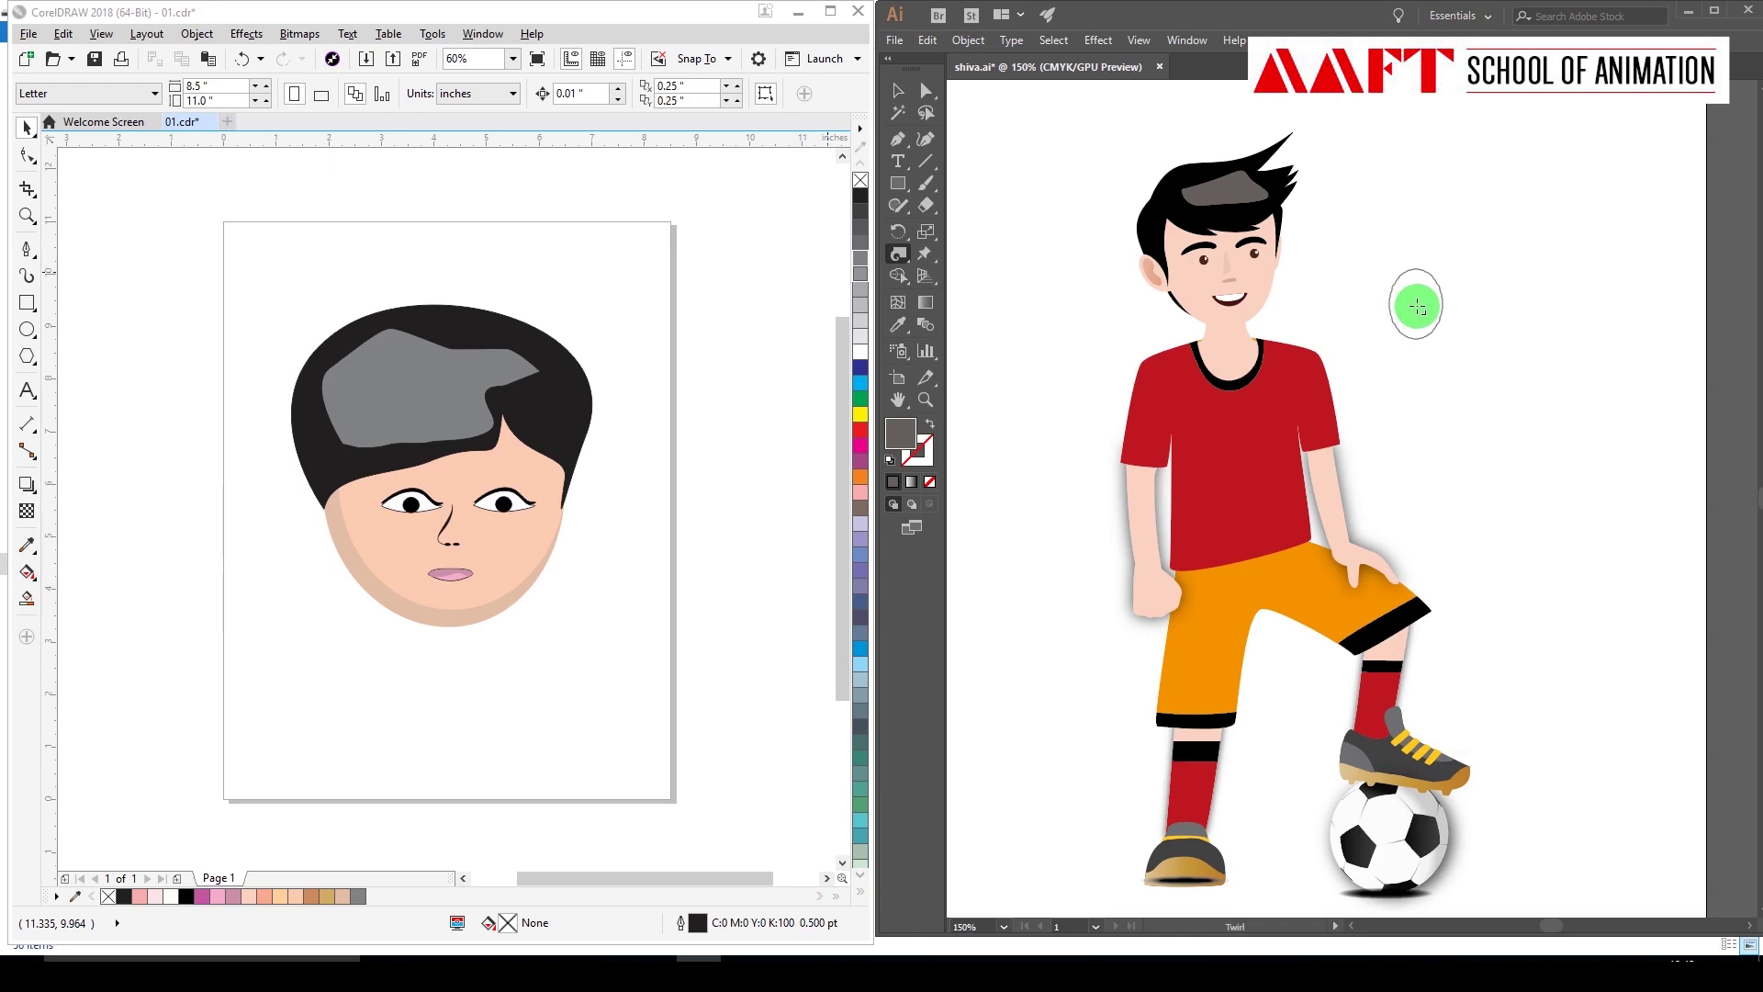
pyautogui.moveTo(1267, 154); pyautogui.dragTo(1273, 148)
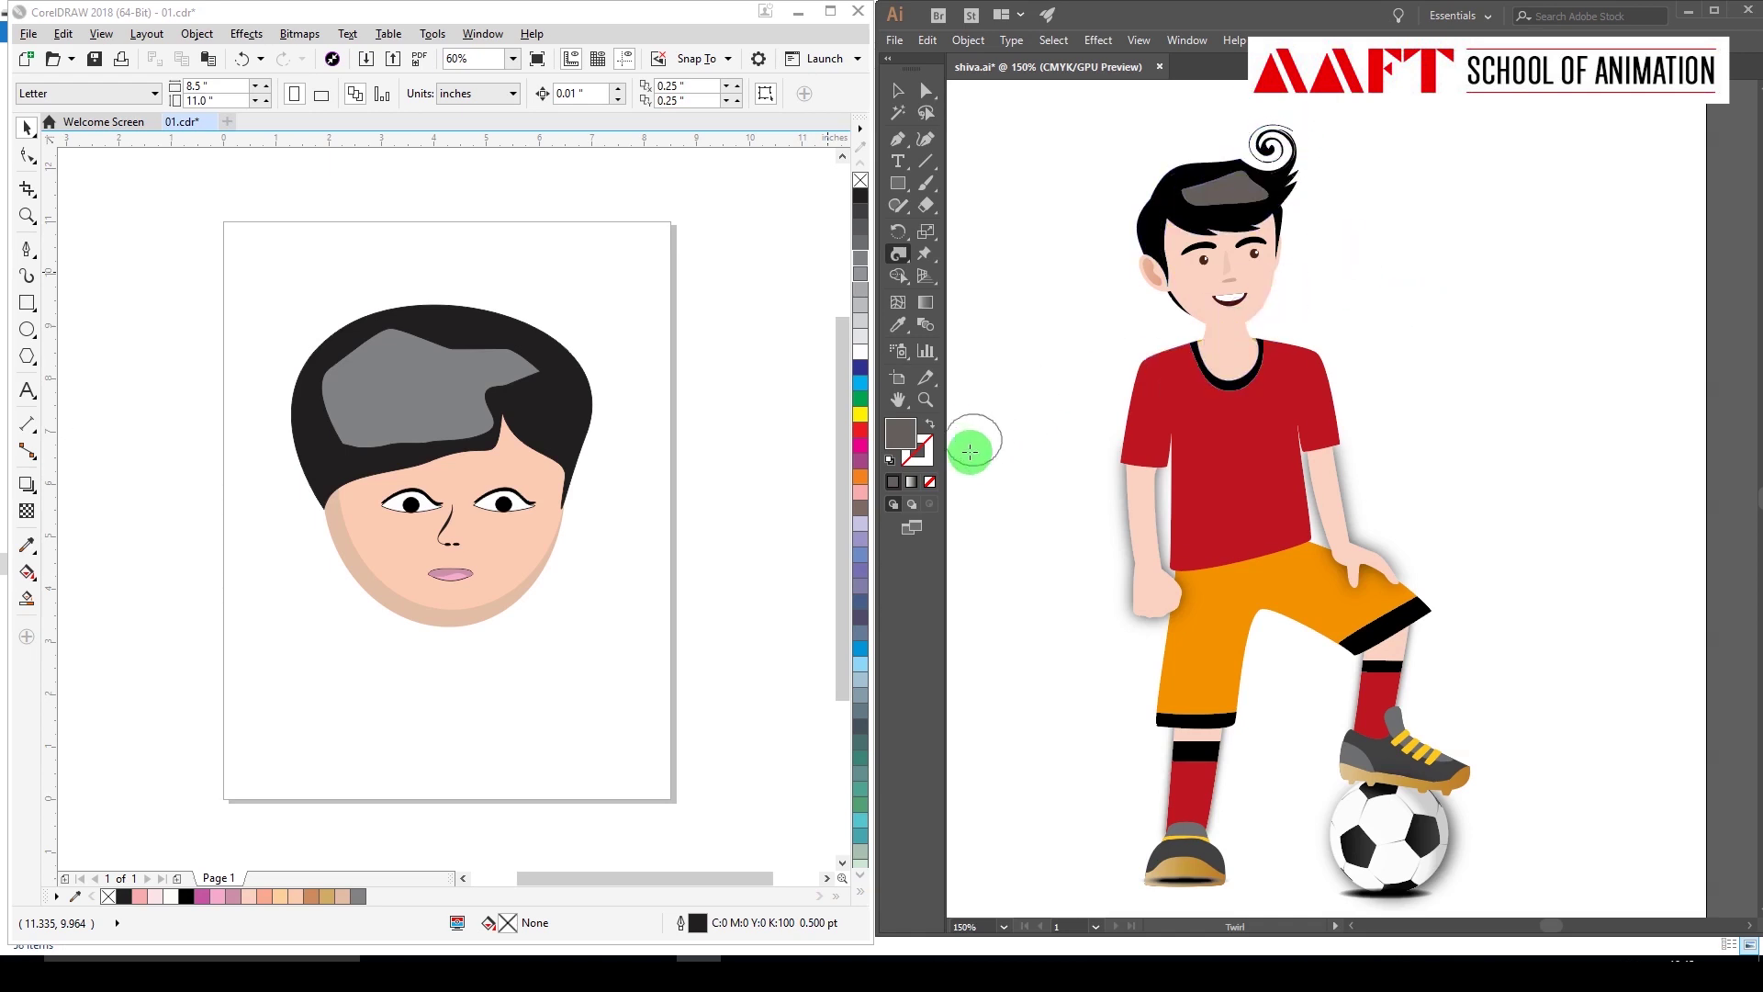
pyautogui.moveTo(1183, 182); pyautogui.dragTo(1141, 185)
pyautogui.click(433, 35)
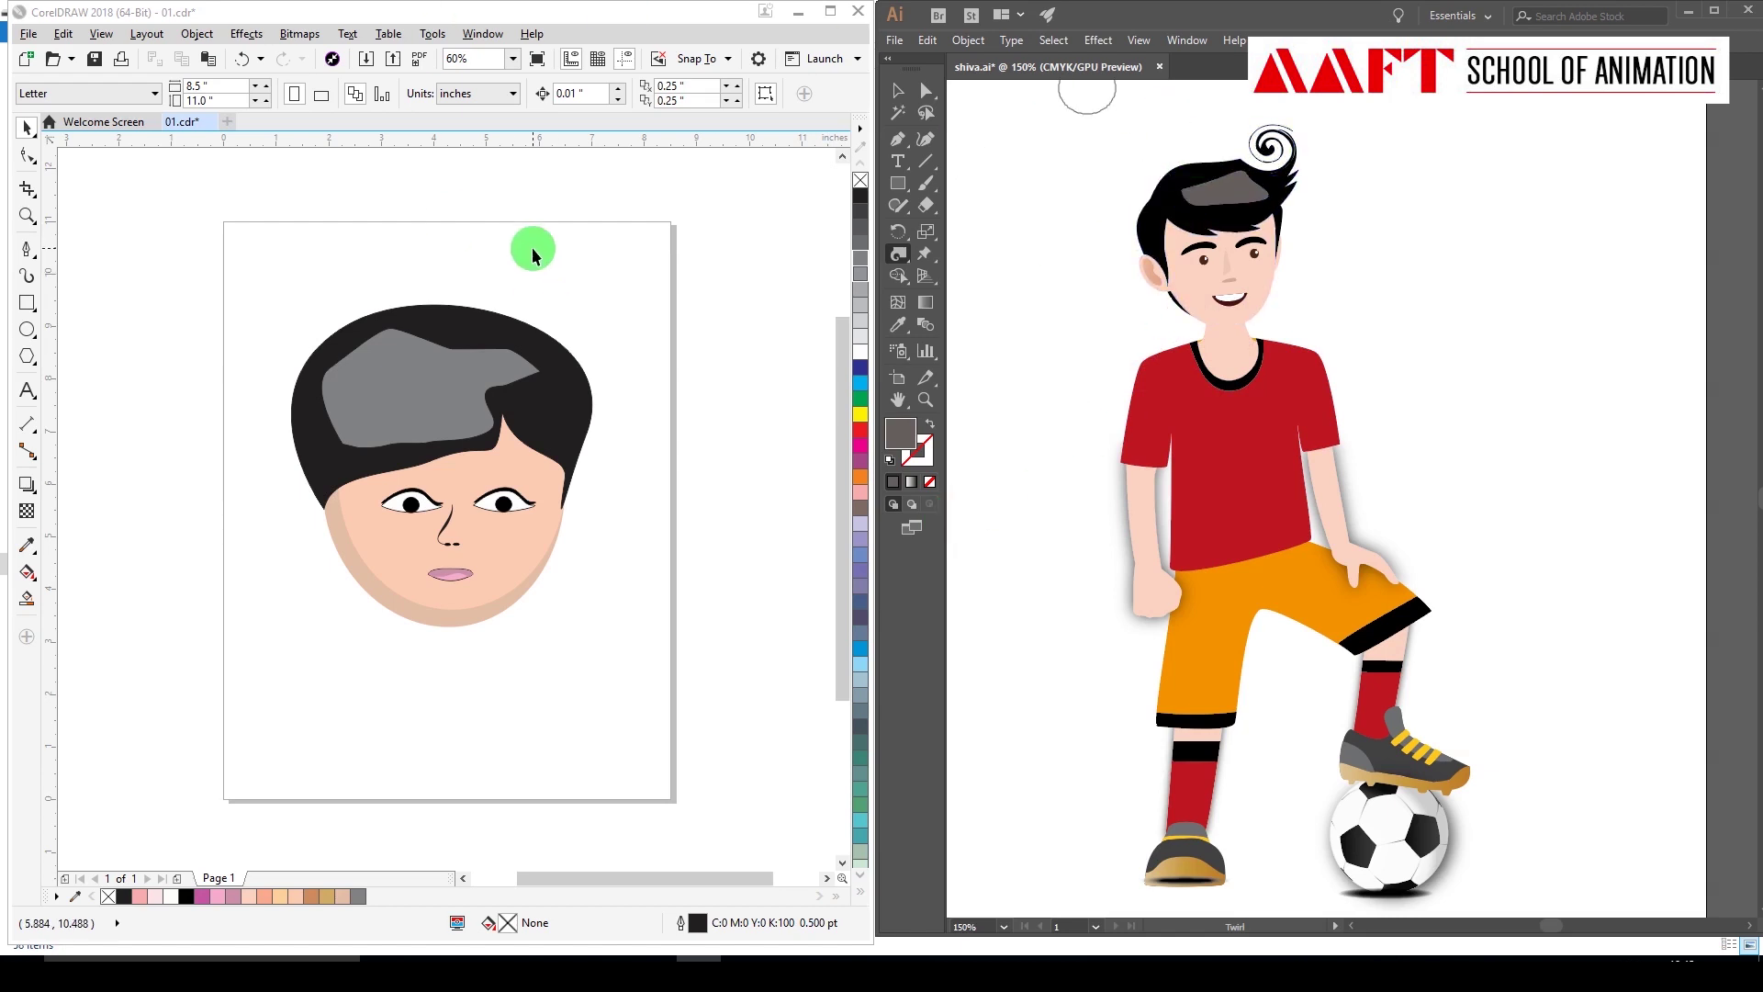
# Twirl spiral curls into the grey hair patch's top and right edges with the Twirl tool.
pyautogui.click(402, 302)
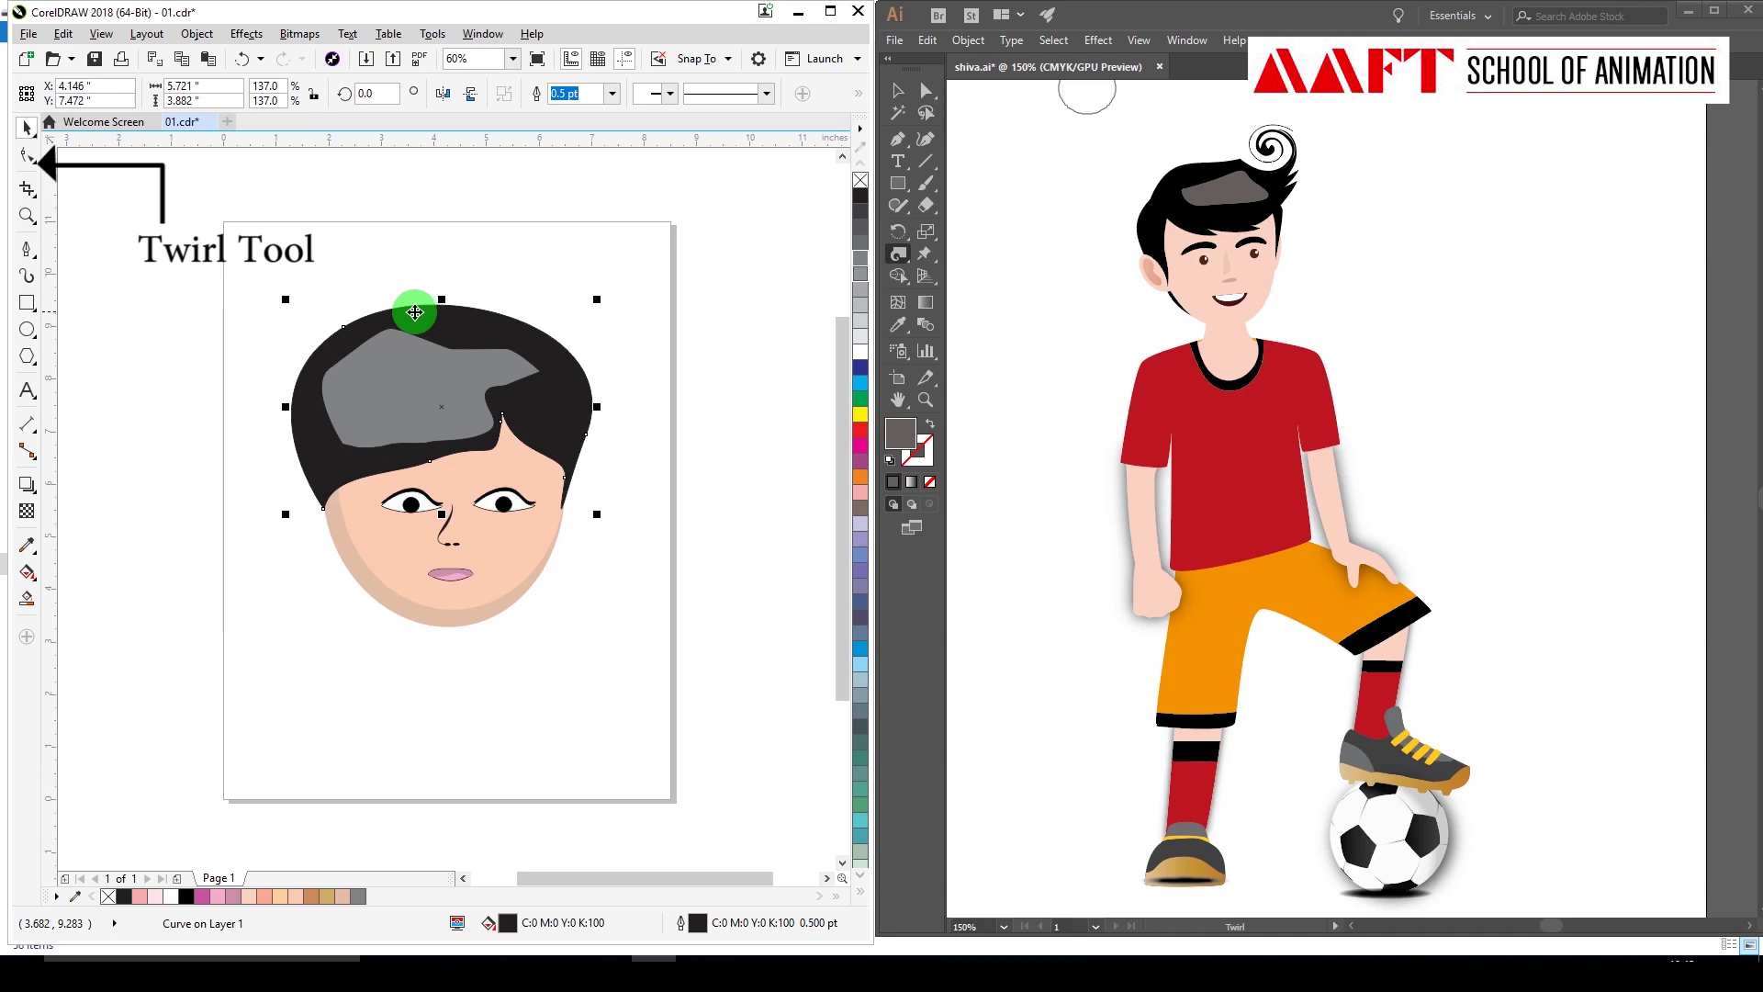
pyautogui.click(29, 156)
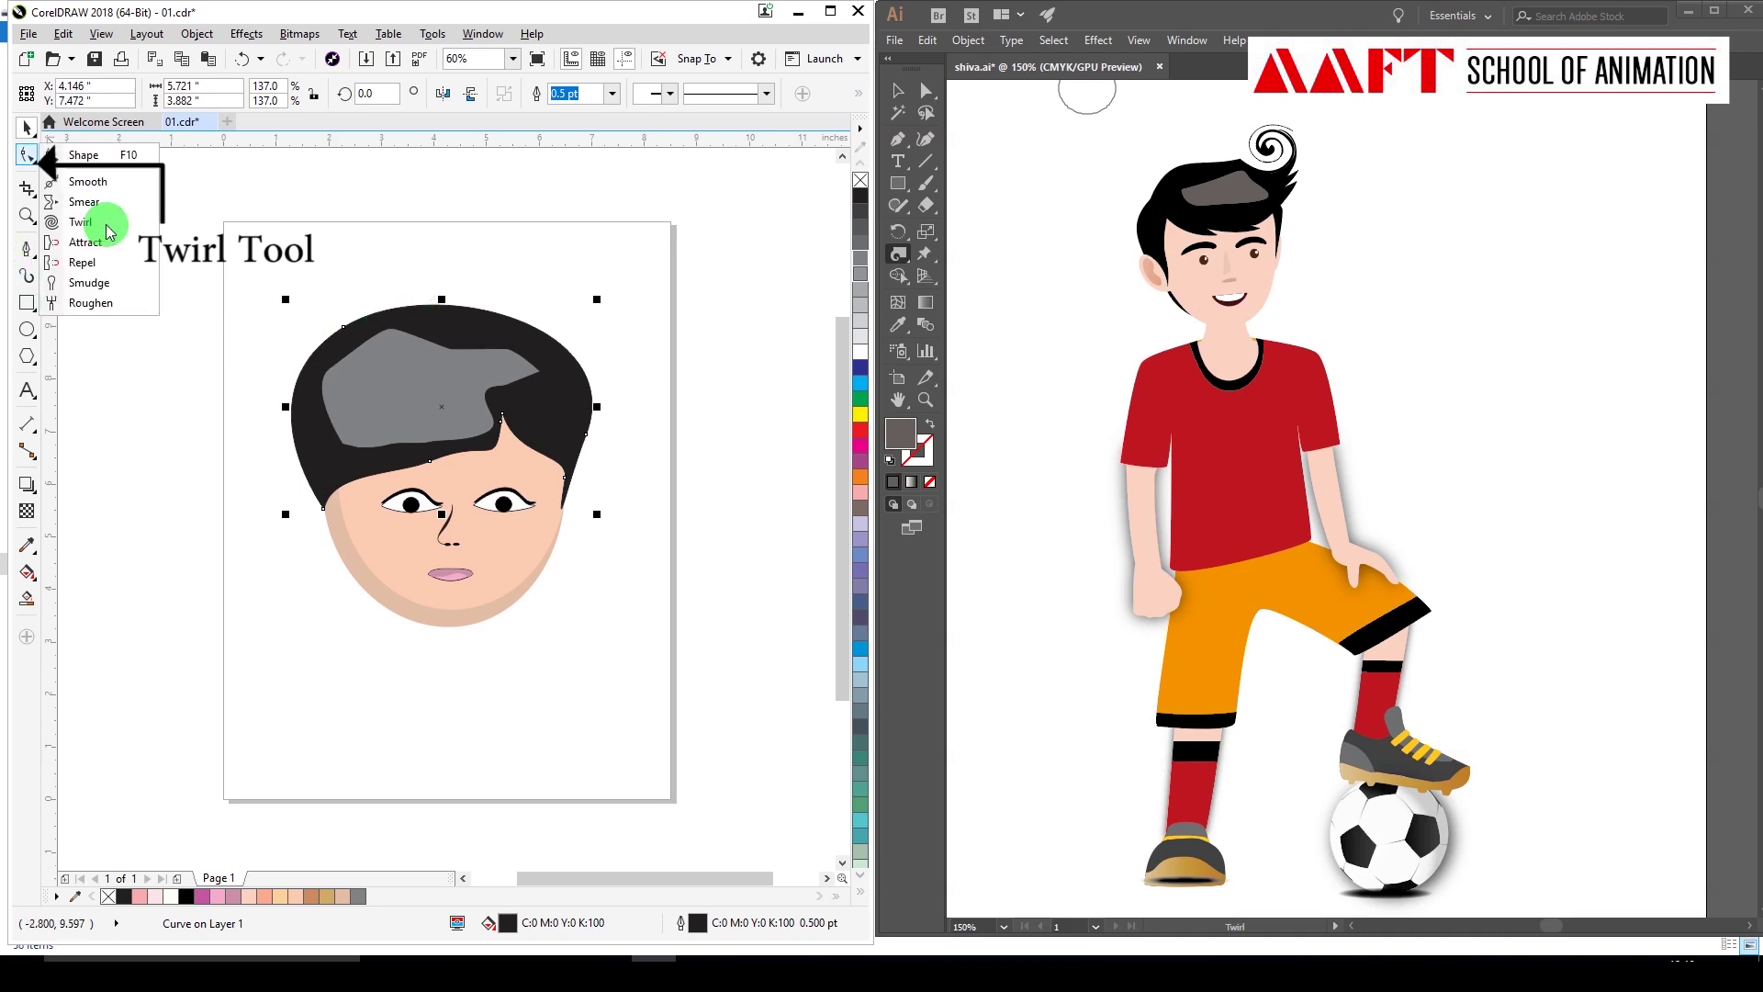
pyautogui.click(78, 223)
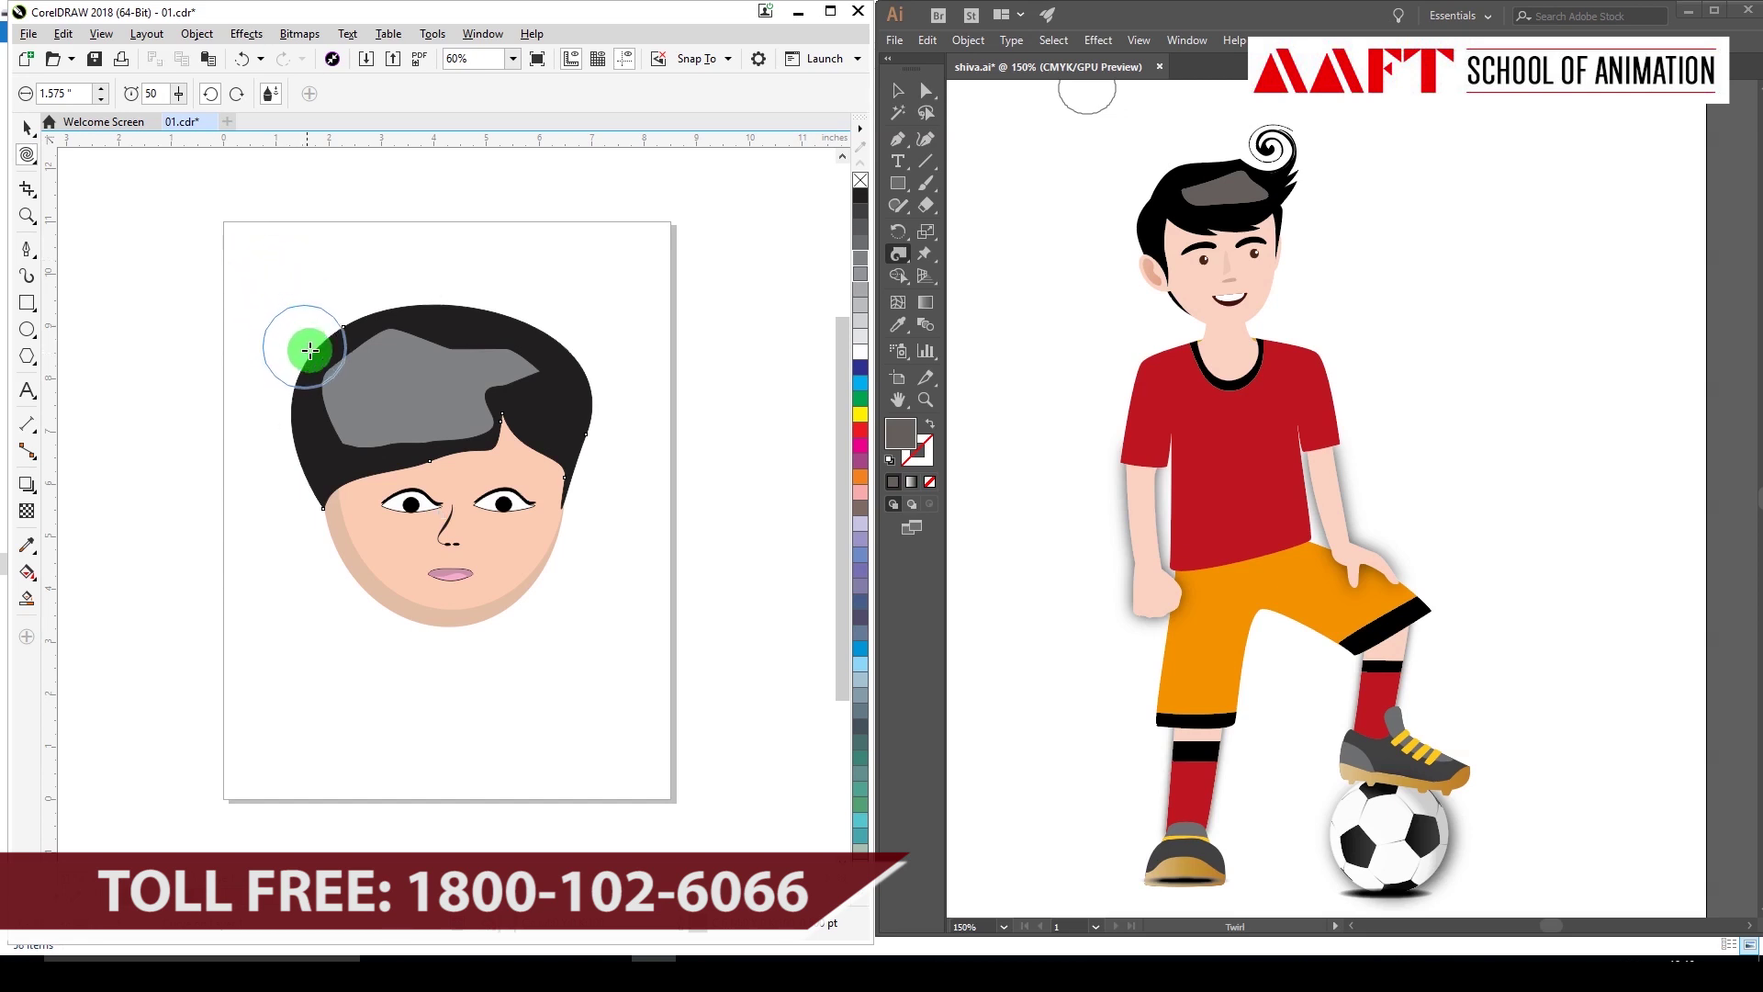
pyautogui.moveTo(303, 346)
pyautogui.mouseDown()
pyautogui.moveTo(397, 353)
pyautogui.moveTo(383, 323)
pyautogui.mouseUp()
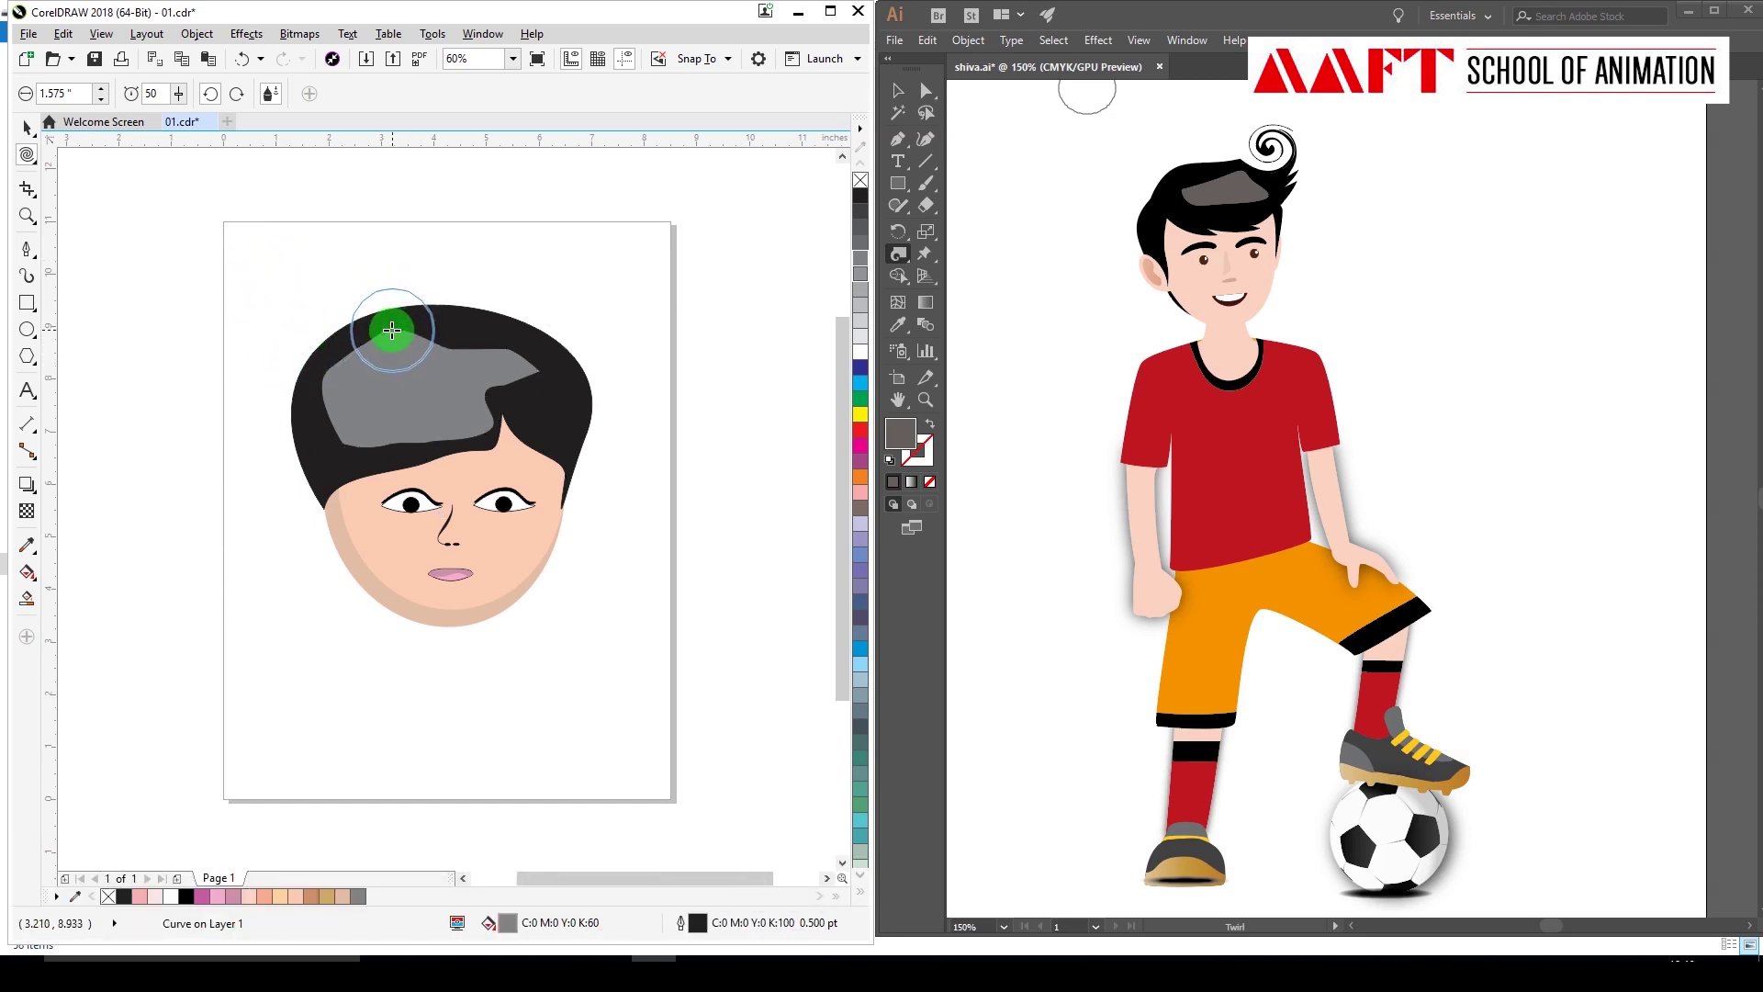
pyautogui.moveTo(383, 323); pyautogui.dragTo(487, 347)
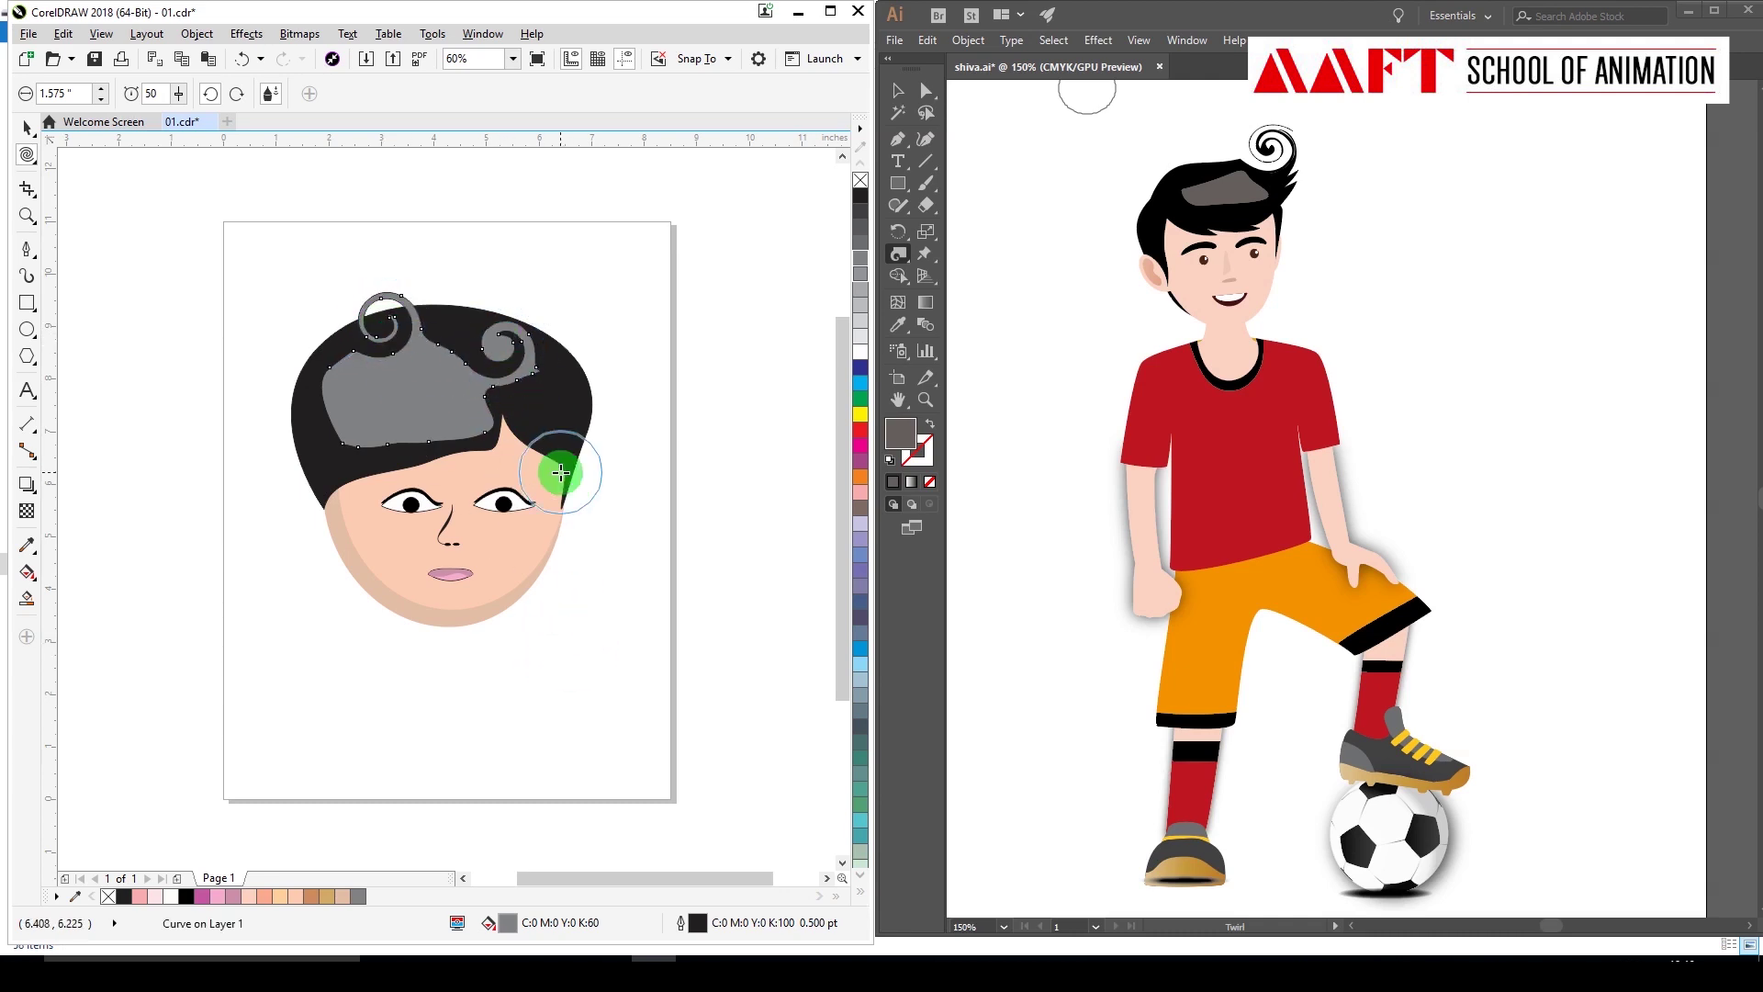
pyautogui.moveTo(576, 474); pyautogui.dragTo(573, 459)
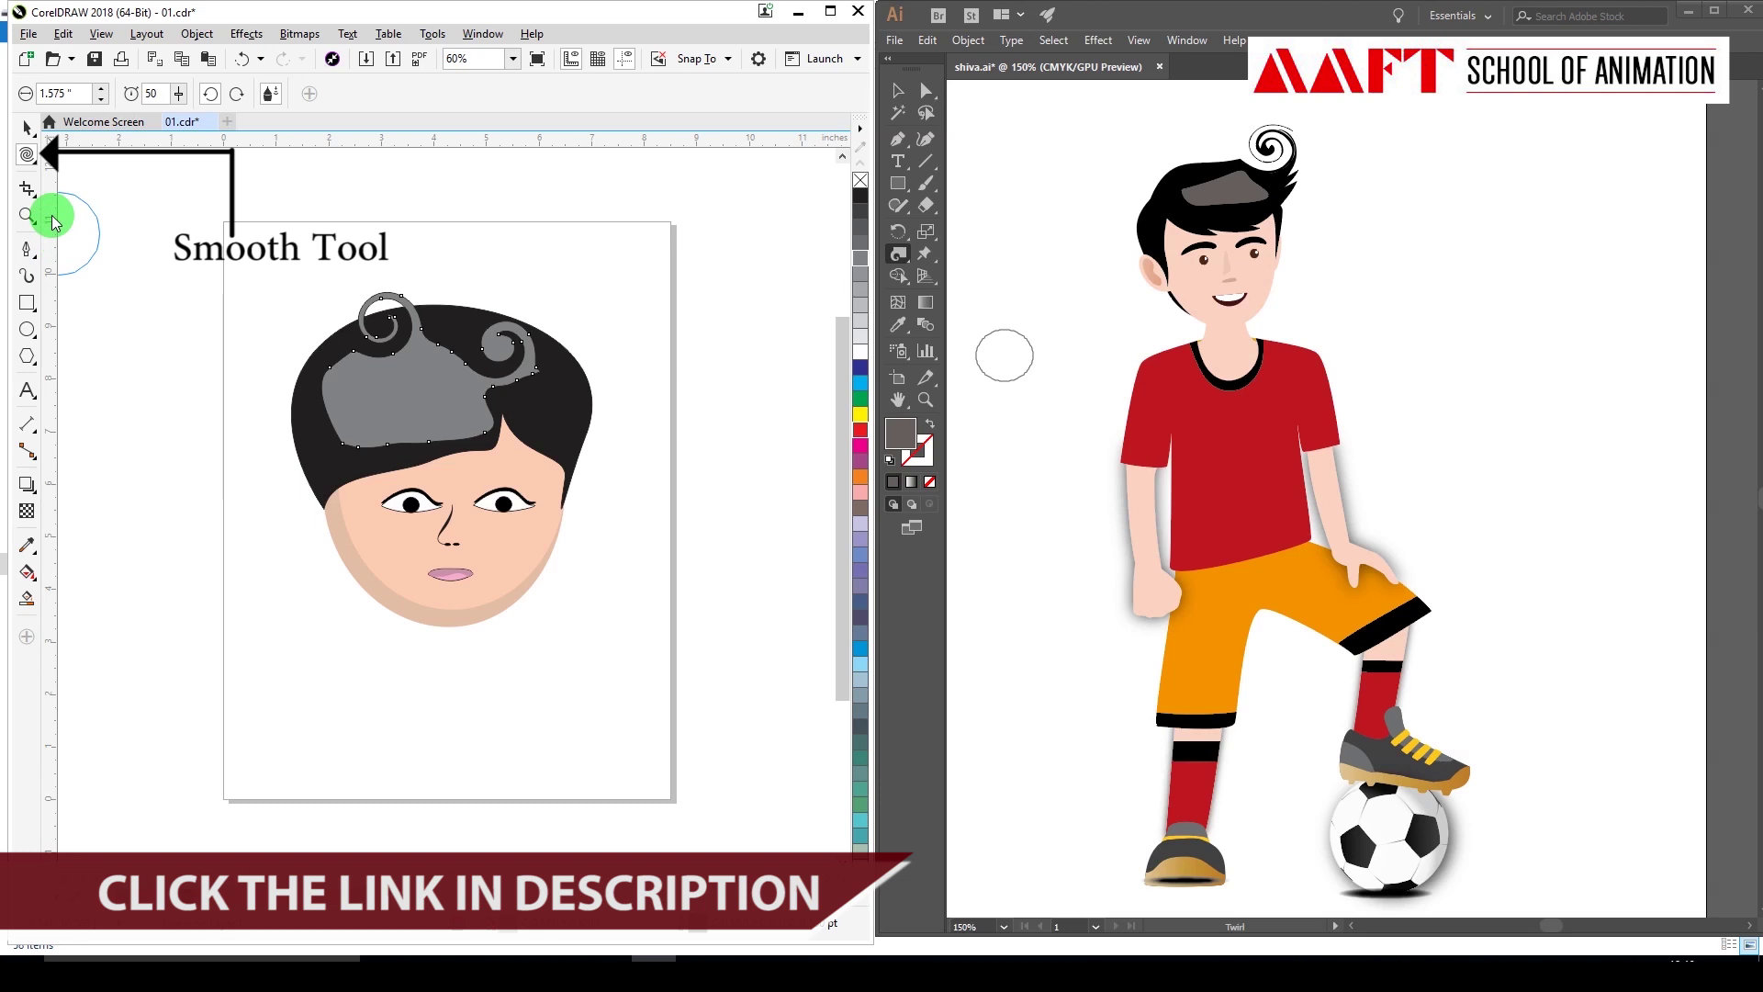
pyautogui.click(25, 156)
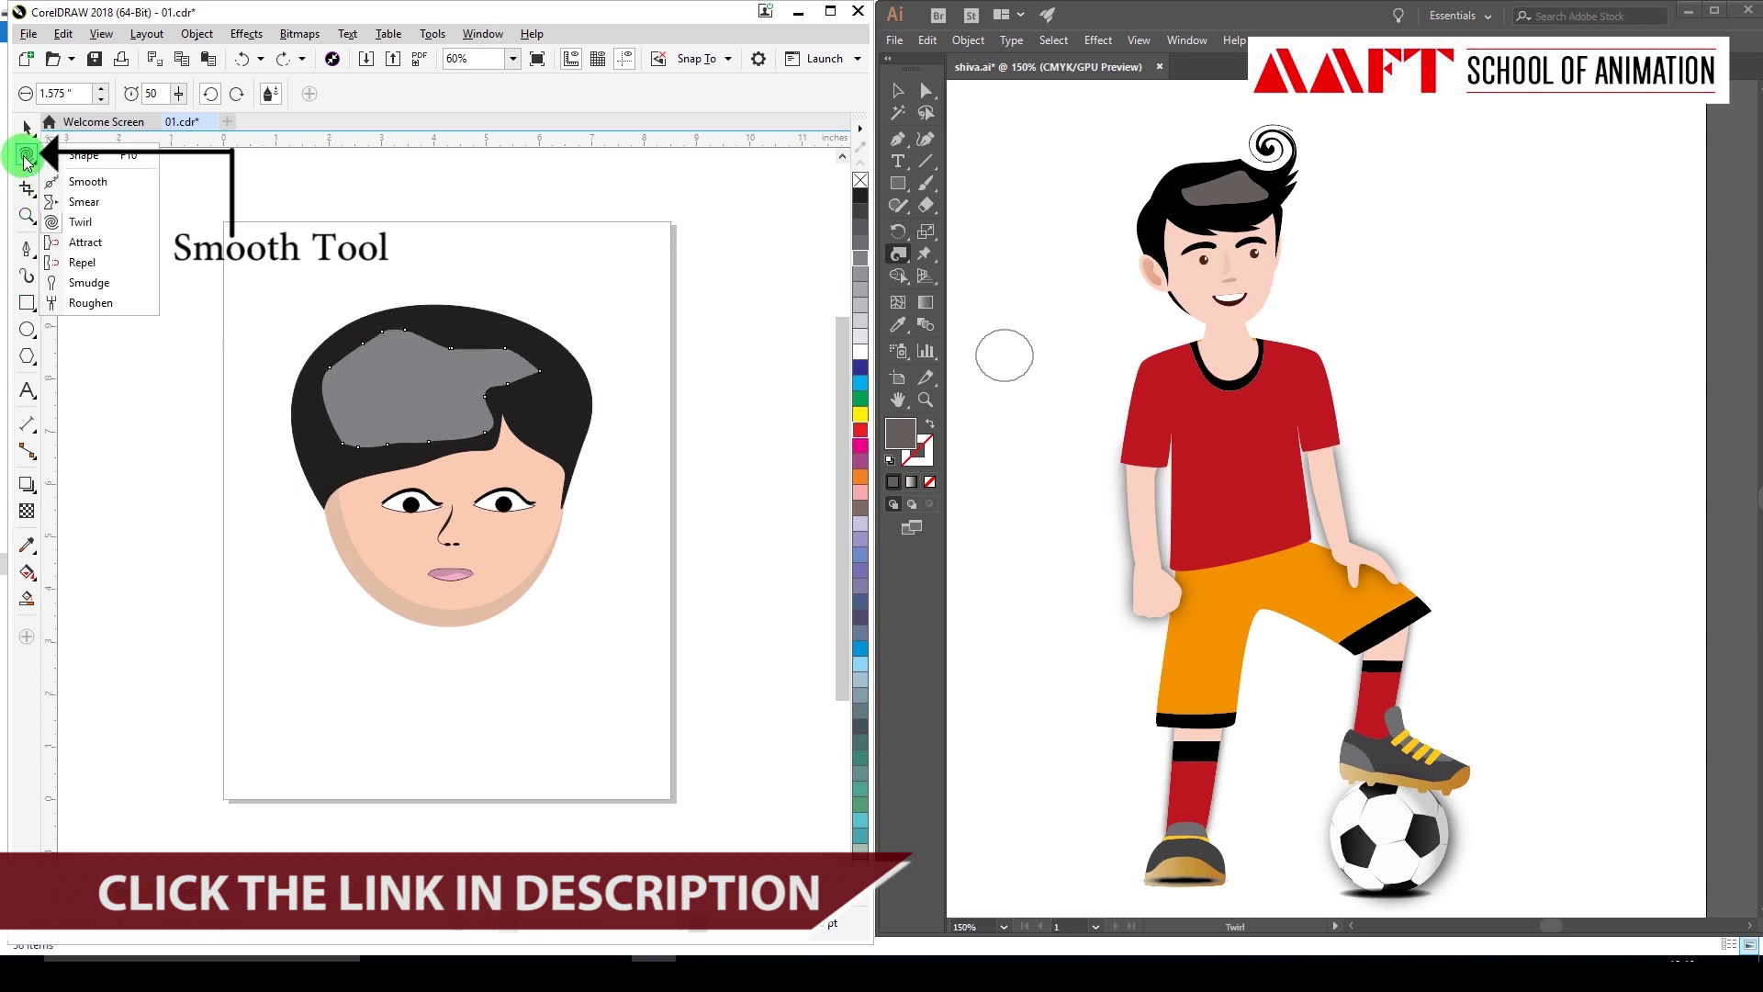
# Brush the grey hair patch with the Smooth tool to remove its curls.
pyautogui.click(95, 188)
pyautogui.moveTo(346, 285)
pyautogui.mouseDown()
pyautogui.moveTo(312, 383)
pyautogui.moveTo(368, 338)
pyautogui.moveTo(362, 377)
pyautogui.moveTo(349, 355)
pyautogui.moveTo(346, 381)
pyautogui.moveTo(359, 328)
pyautogui.moveTo(358, 374)
pyautogui.moveTo(394, 343)
pyautogui.moveTo(401, 374)
pyautogui.moveTo(424, 340)
pyautogui.moveTo(453, 362)
pyautogui.moveTo(419, 442)
pyautogui.moveTo(425, 417)
pyautogui.moveTo(373, 452)
pyautogui.moveTo(331, 405)
pyautogui.moveTo(362, 487)
pyautogui.mouseUp()
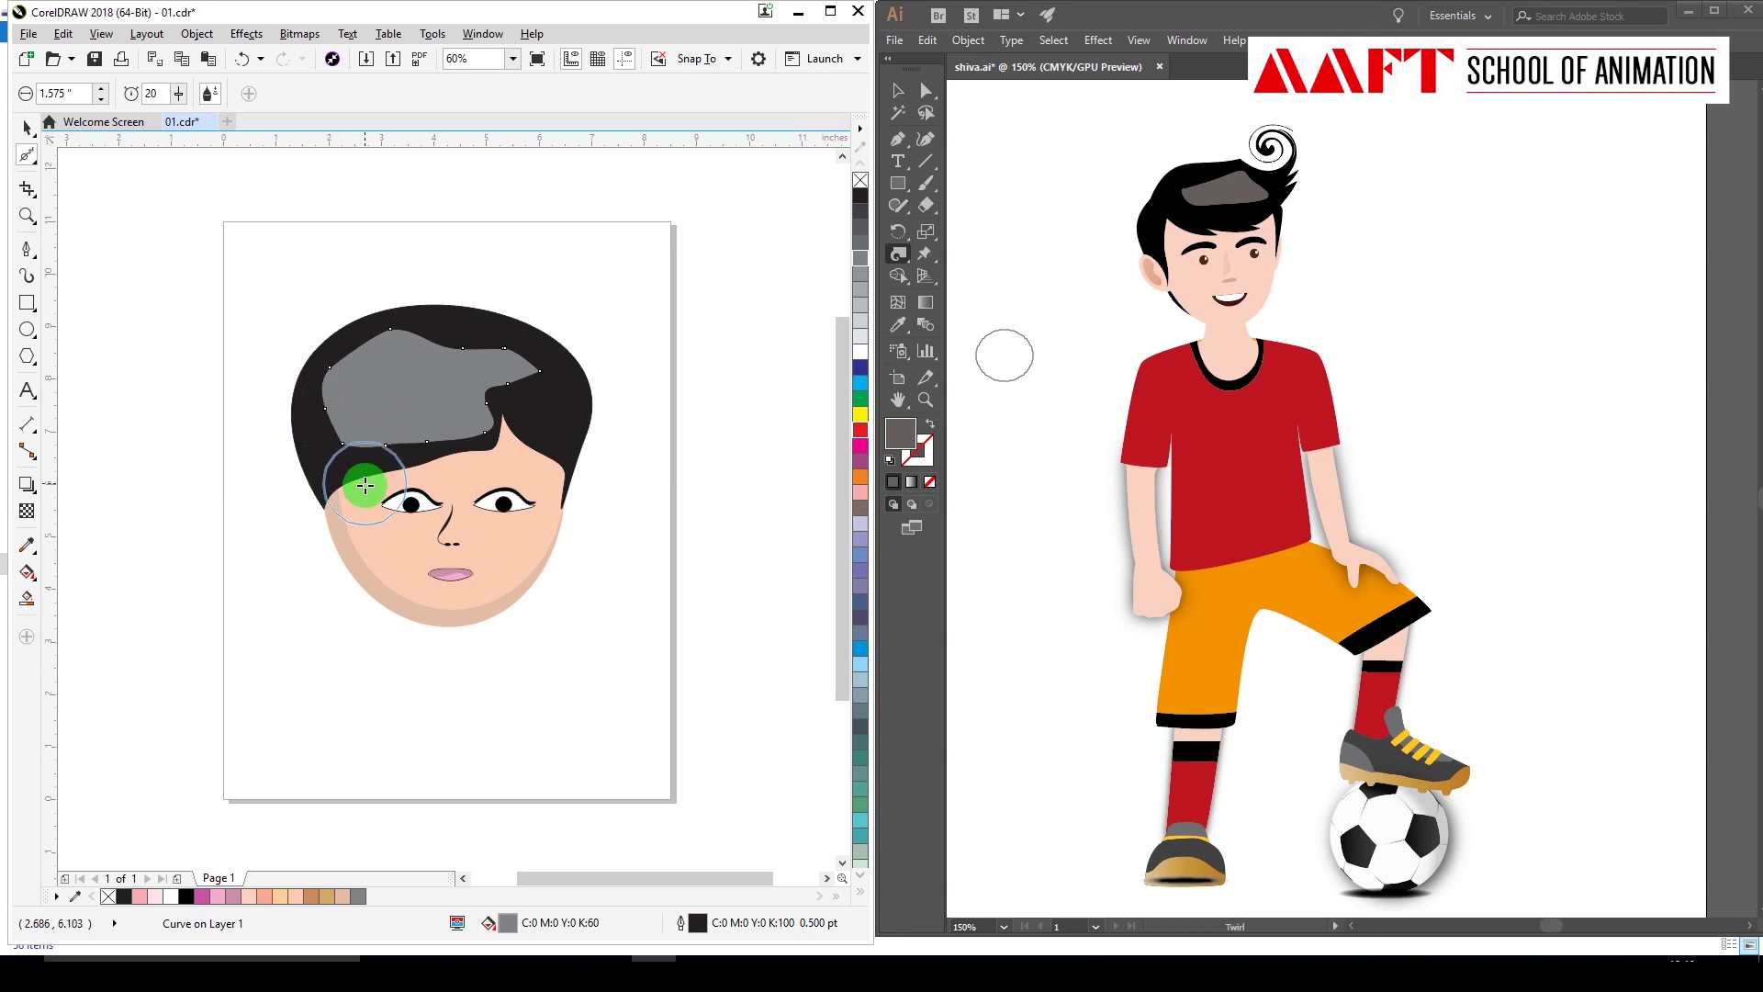
pyautogui.click(32, 163)
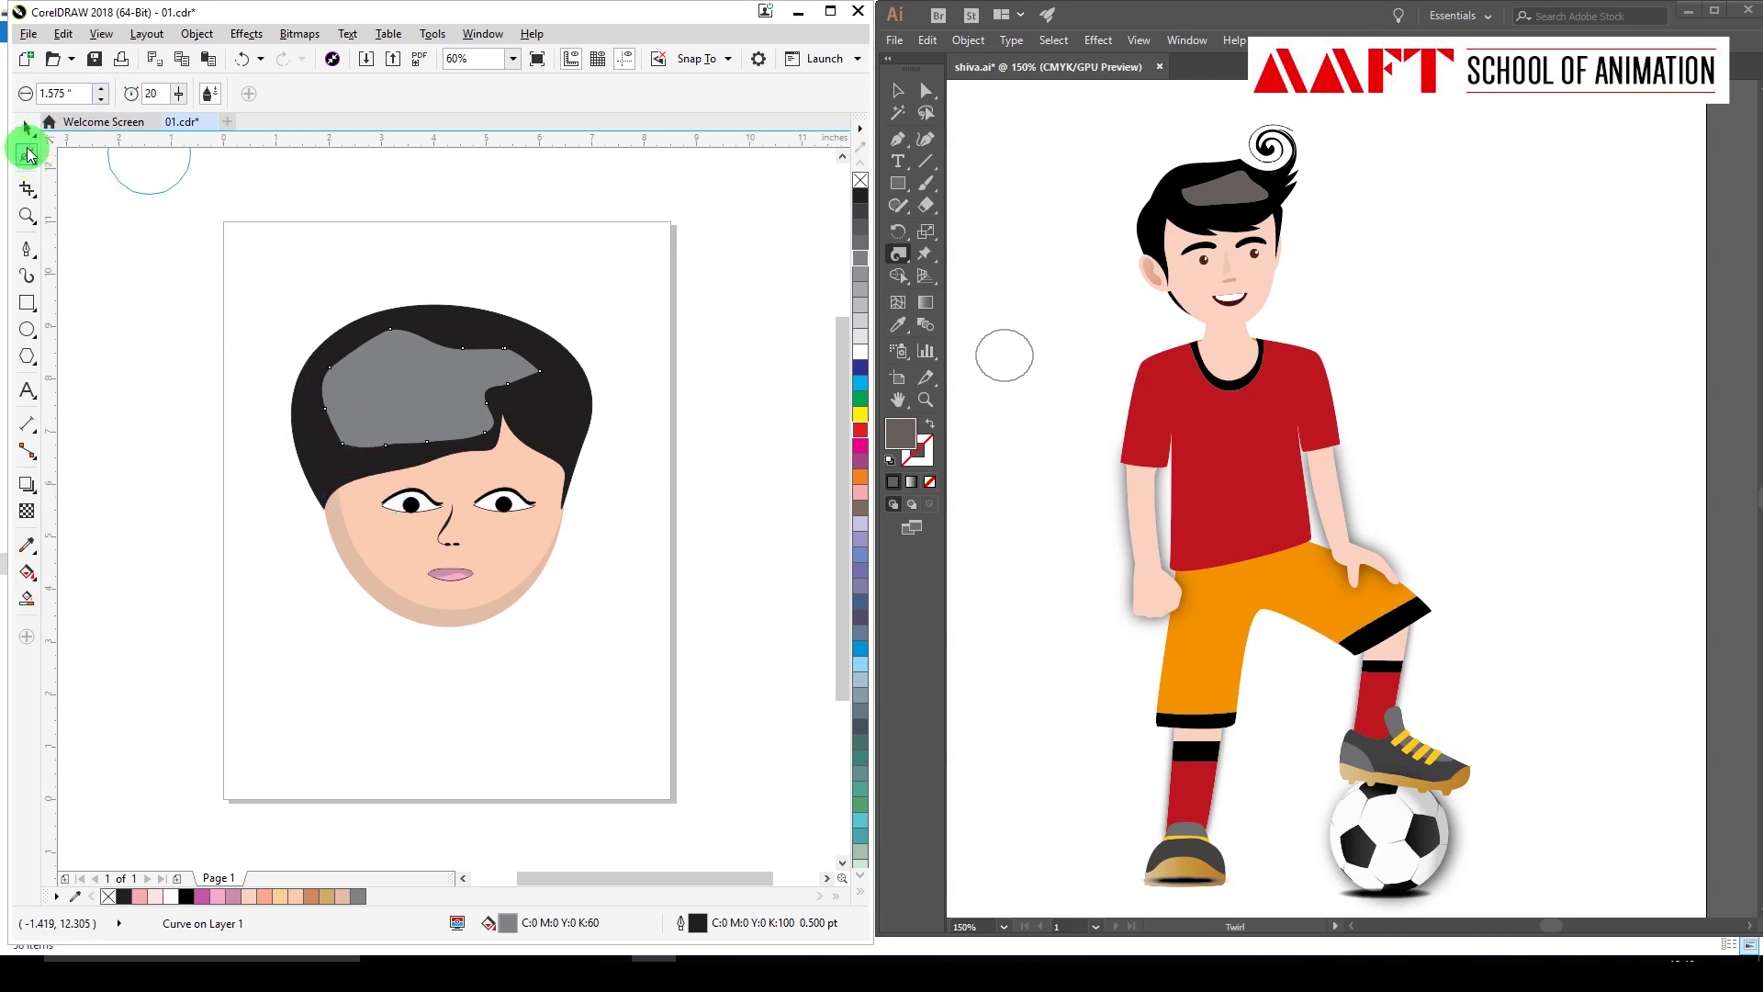
# Drag the hair patch's left segment outward with the Shape tool.
pyautogui.moveTo(32, 164); pyautogui.dragTo(78, 169)
pyautogui.click(81, 156)
pyautogui.click(337, 410)
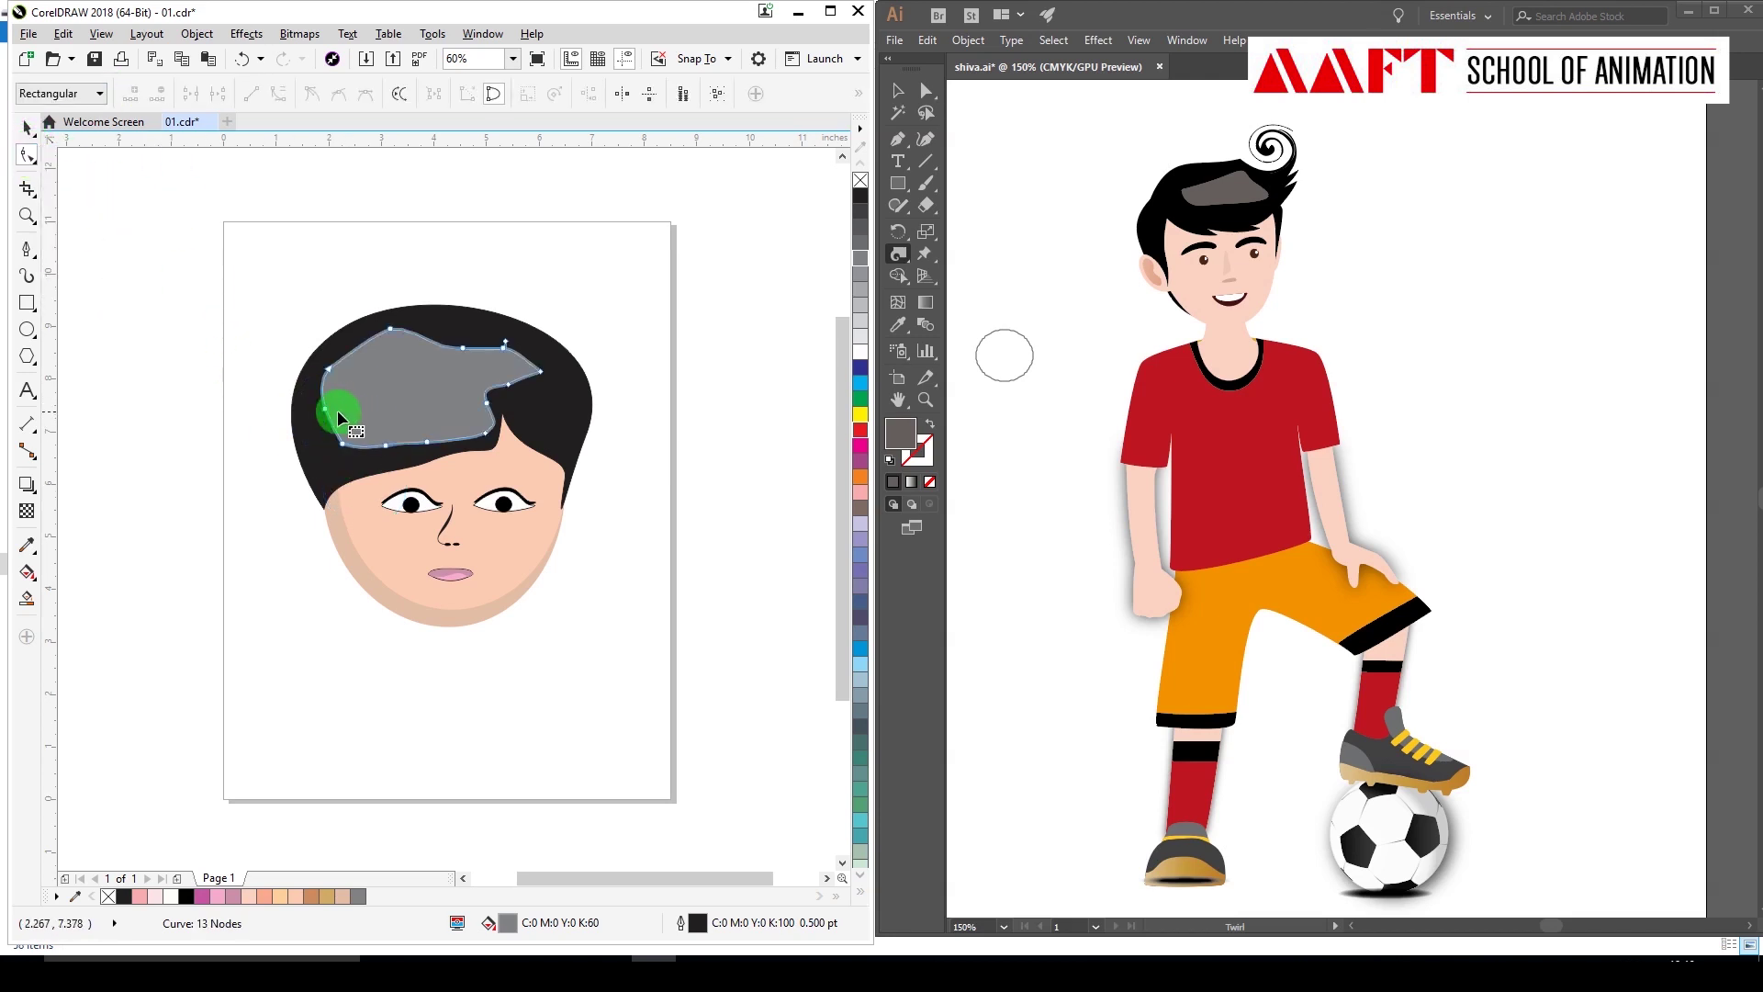
pyautogui.moveTo(324, 408); pyautogui.dragTo(329, 409)
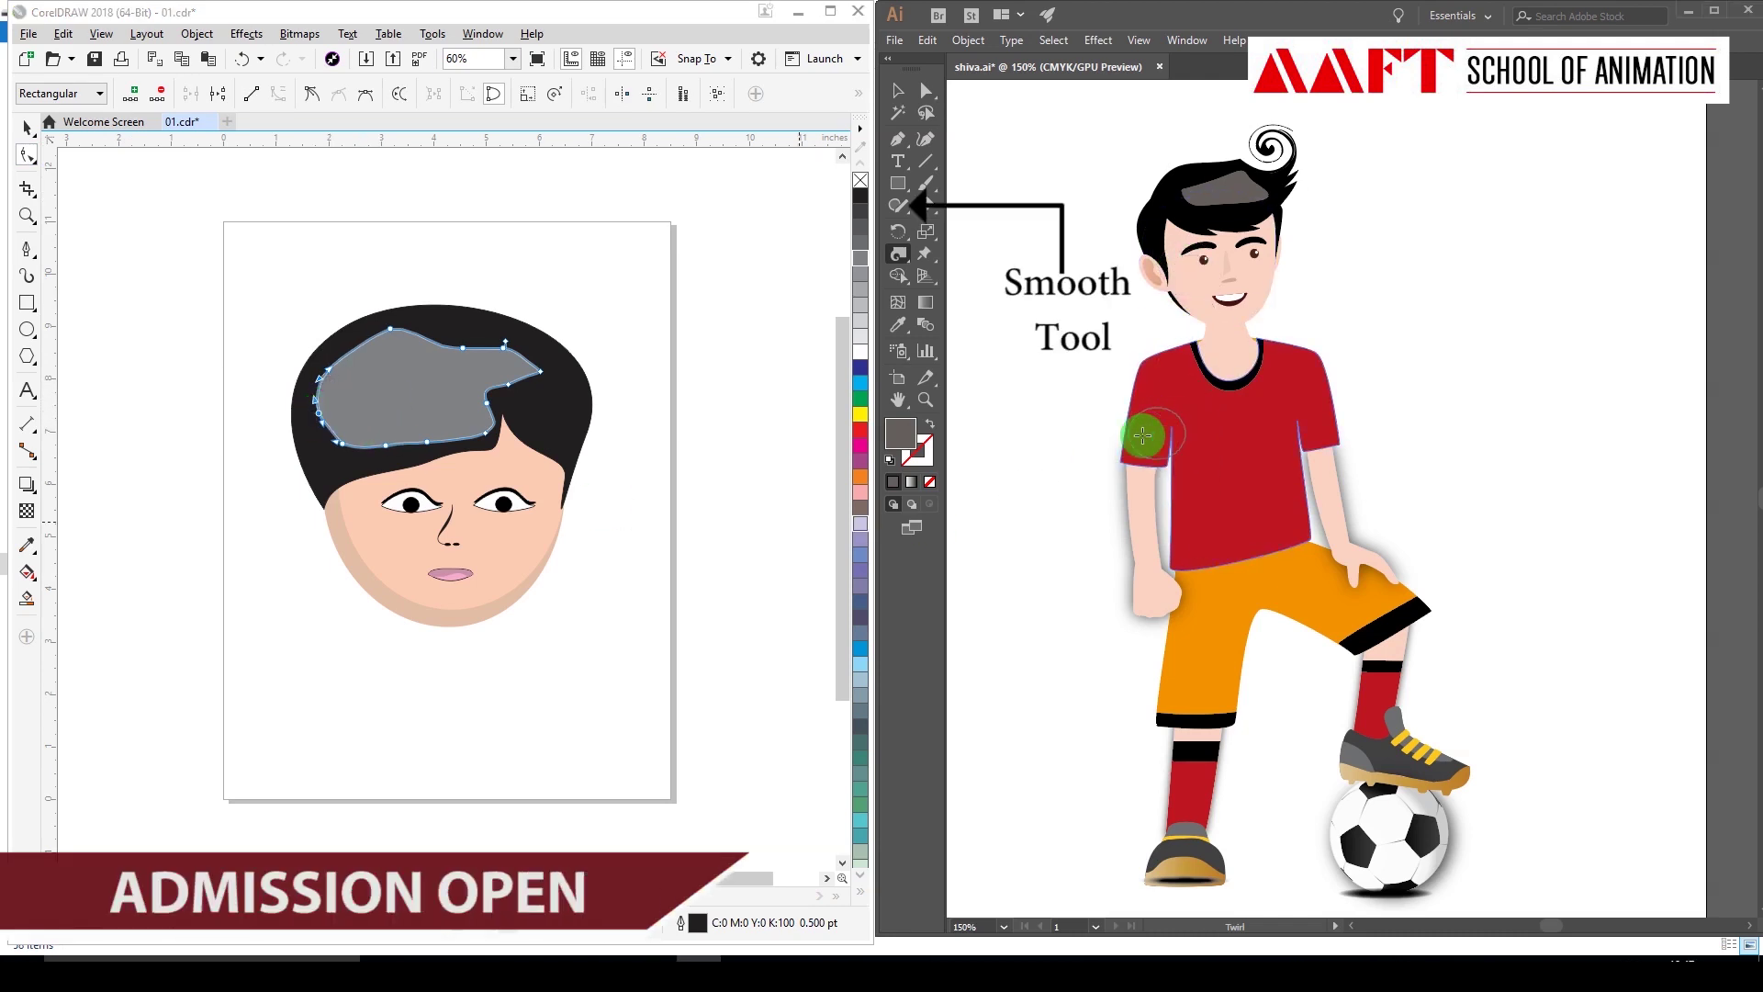
# With the Smooth Tool, smooth the right-side edge of the footballer's red shirt.
pyautogui.click(915, 252)
pyautogui.moveTo(897, 204); pyautogui.dragTo(987, 213)
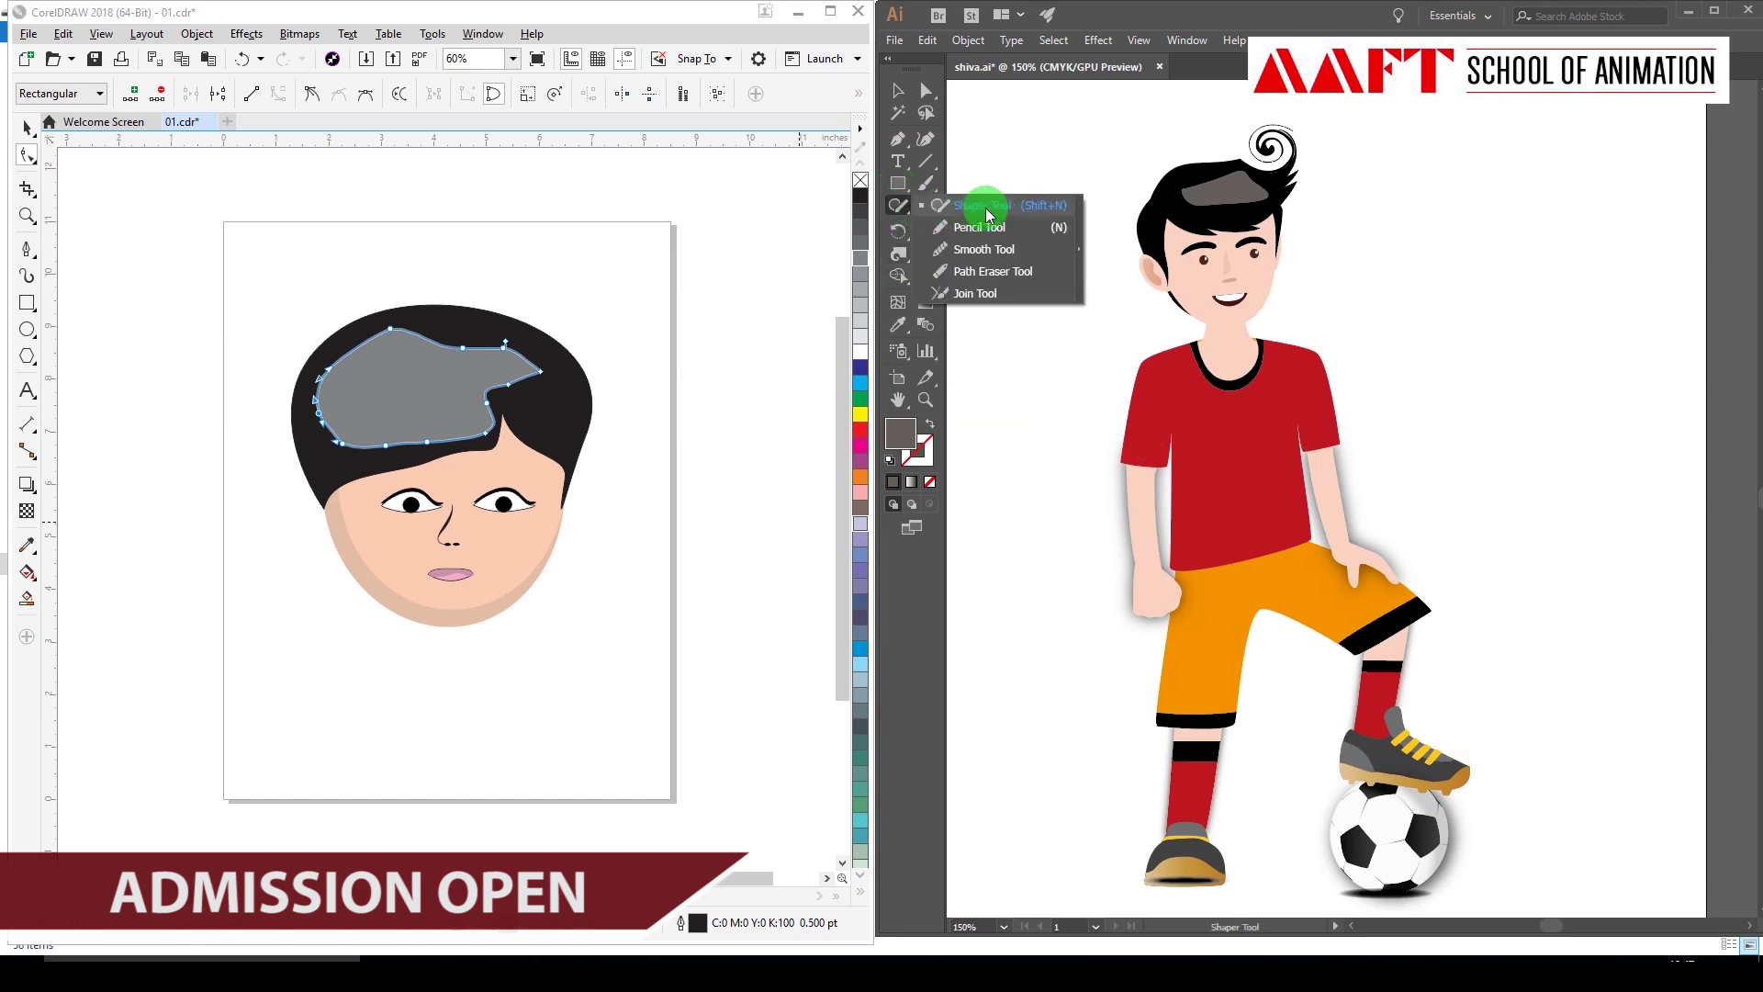
pyautogui.click(1003, 260)
pyautogui.keyDown('ctrl'); pyautogui.click(1138, 404); pyautogui.keyUp('ctrl')
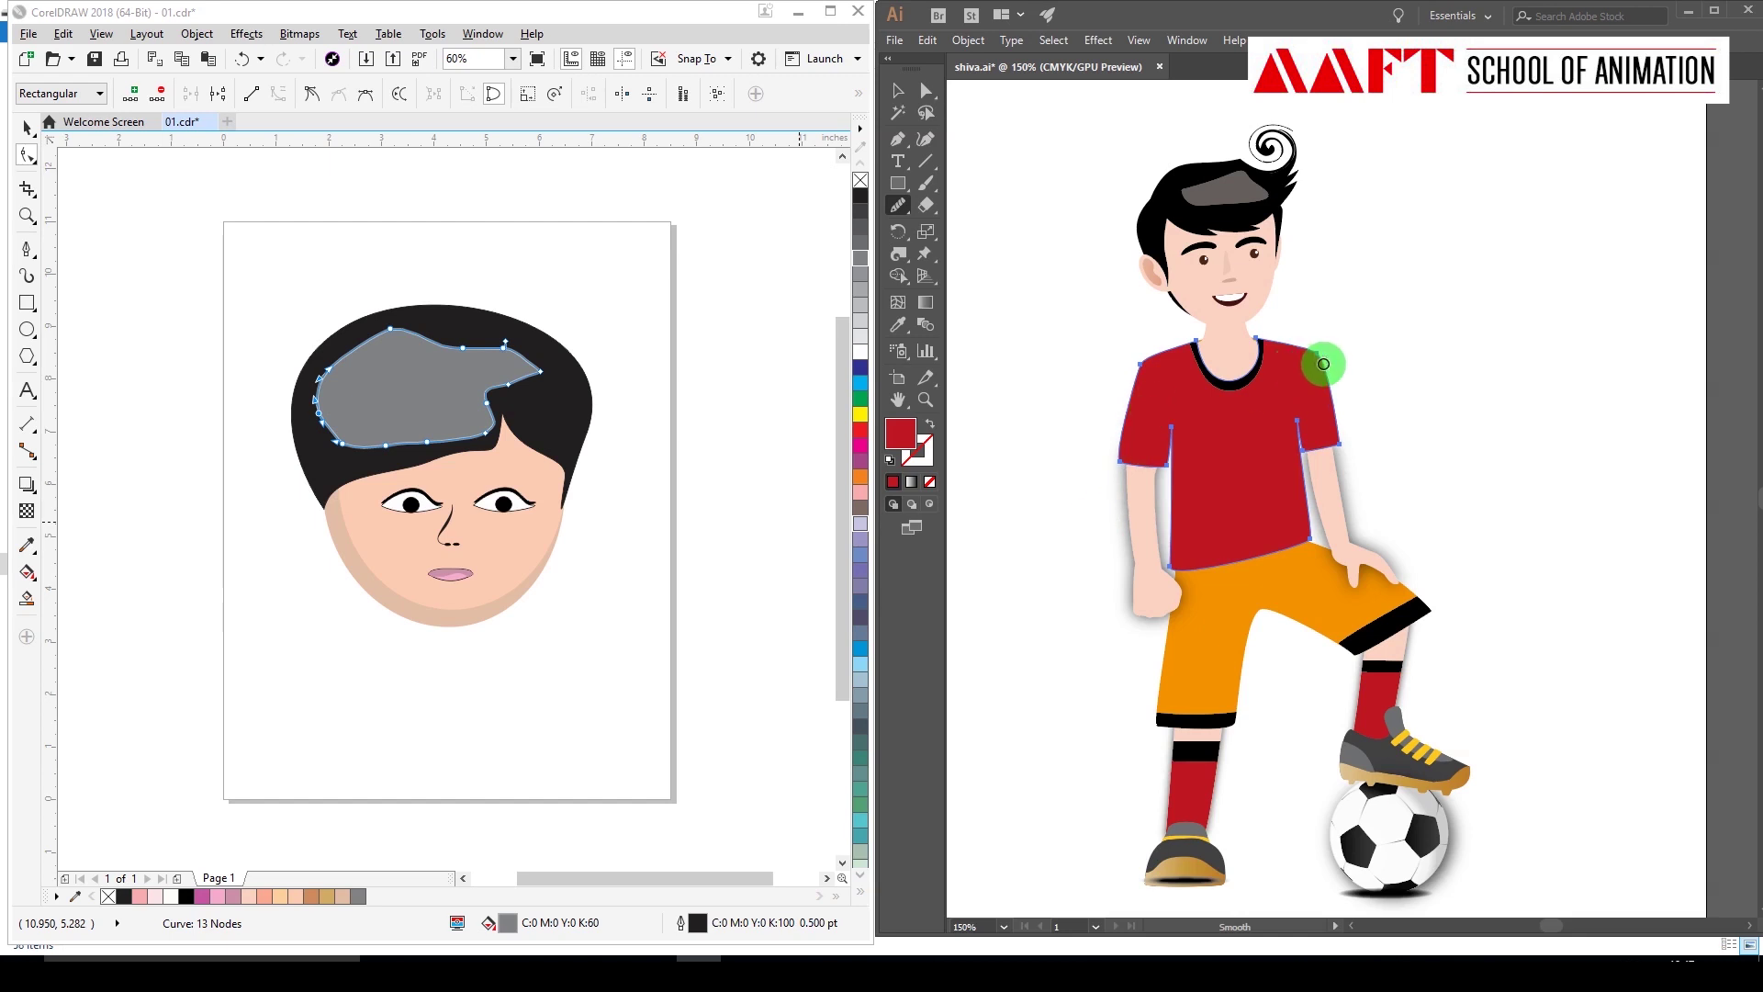
pyautogui.moveTo(1327, 386)
pyautogui.mouseDown()
pyautogui.moveTo(1326, 524)
pyautogui.moveTo(1346, 507)
pyautogui.mouseUp()
# Select the orange shorts and return to the Smooth Tool for smoothing them.
pyautogui.press('v')
pyautogui.click(1233, 690)
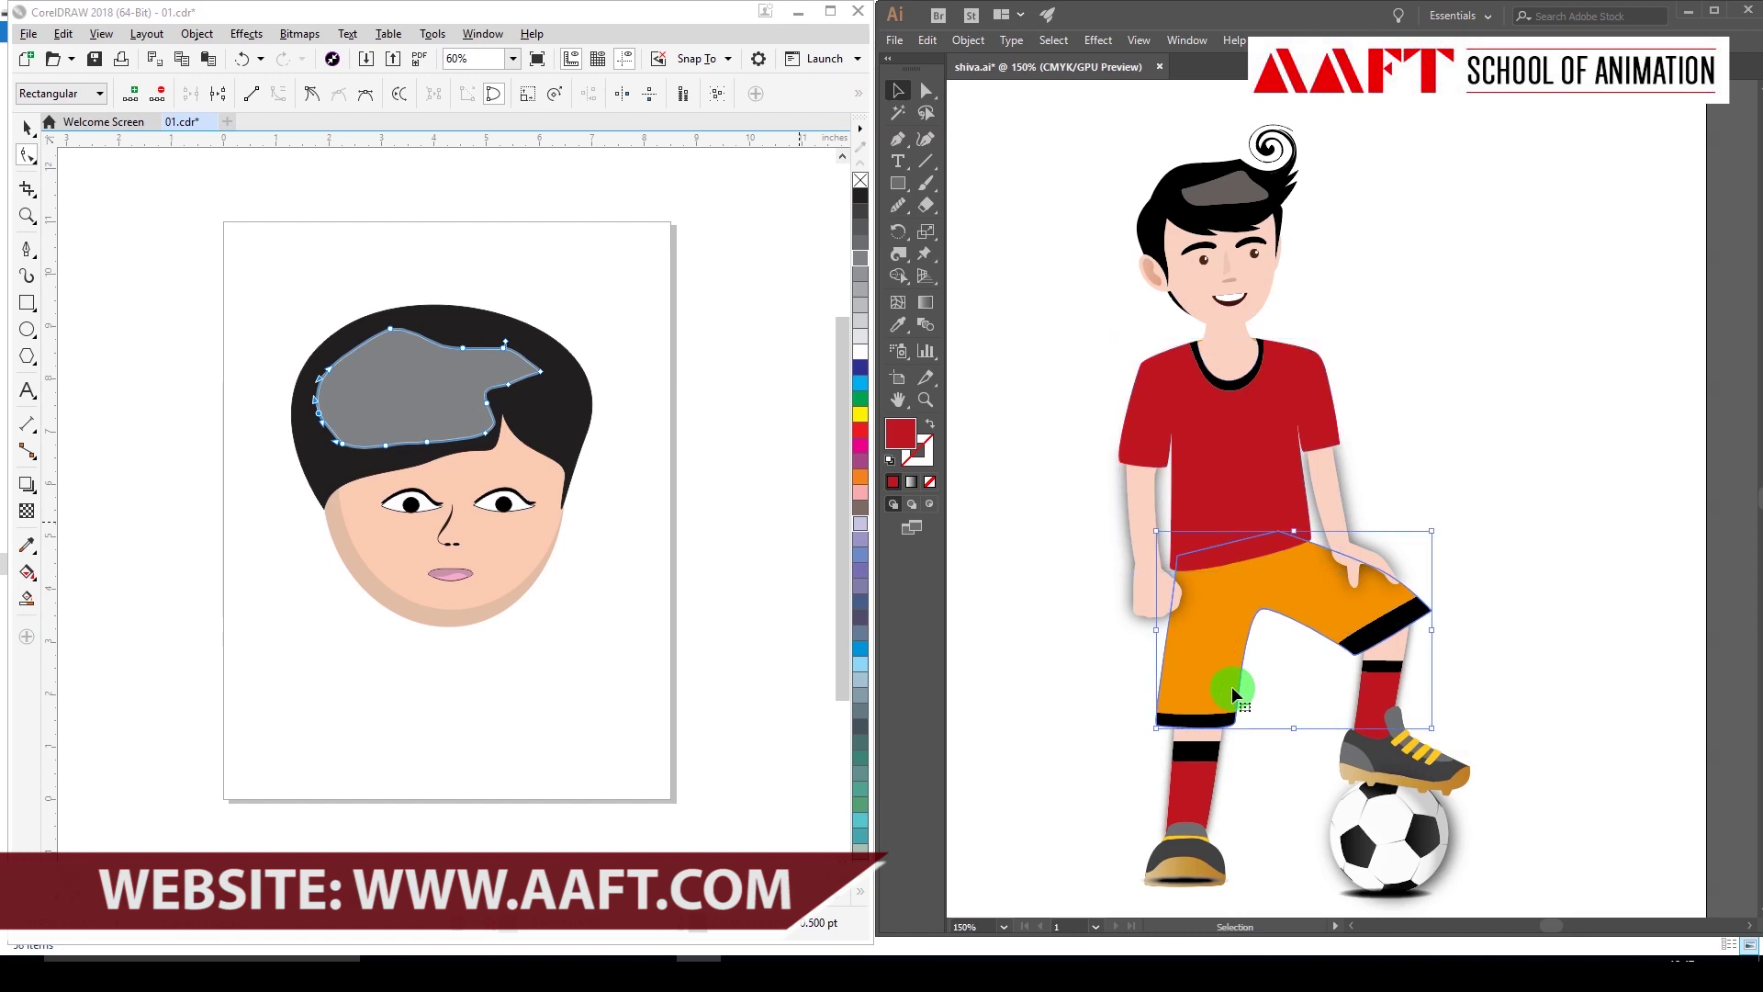
pyautogui.click(898, 211)
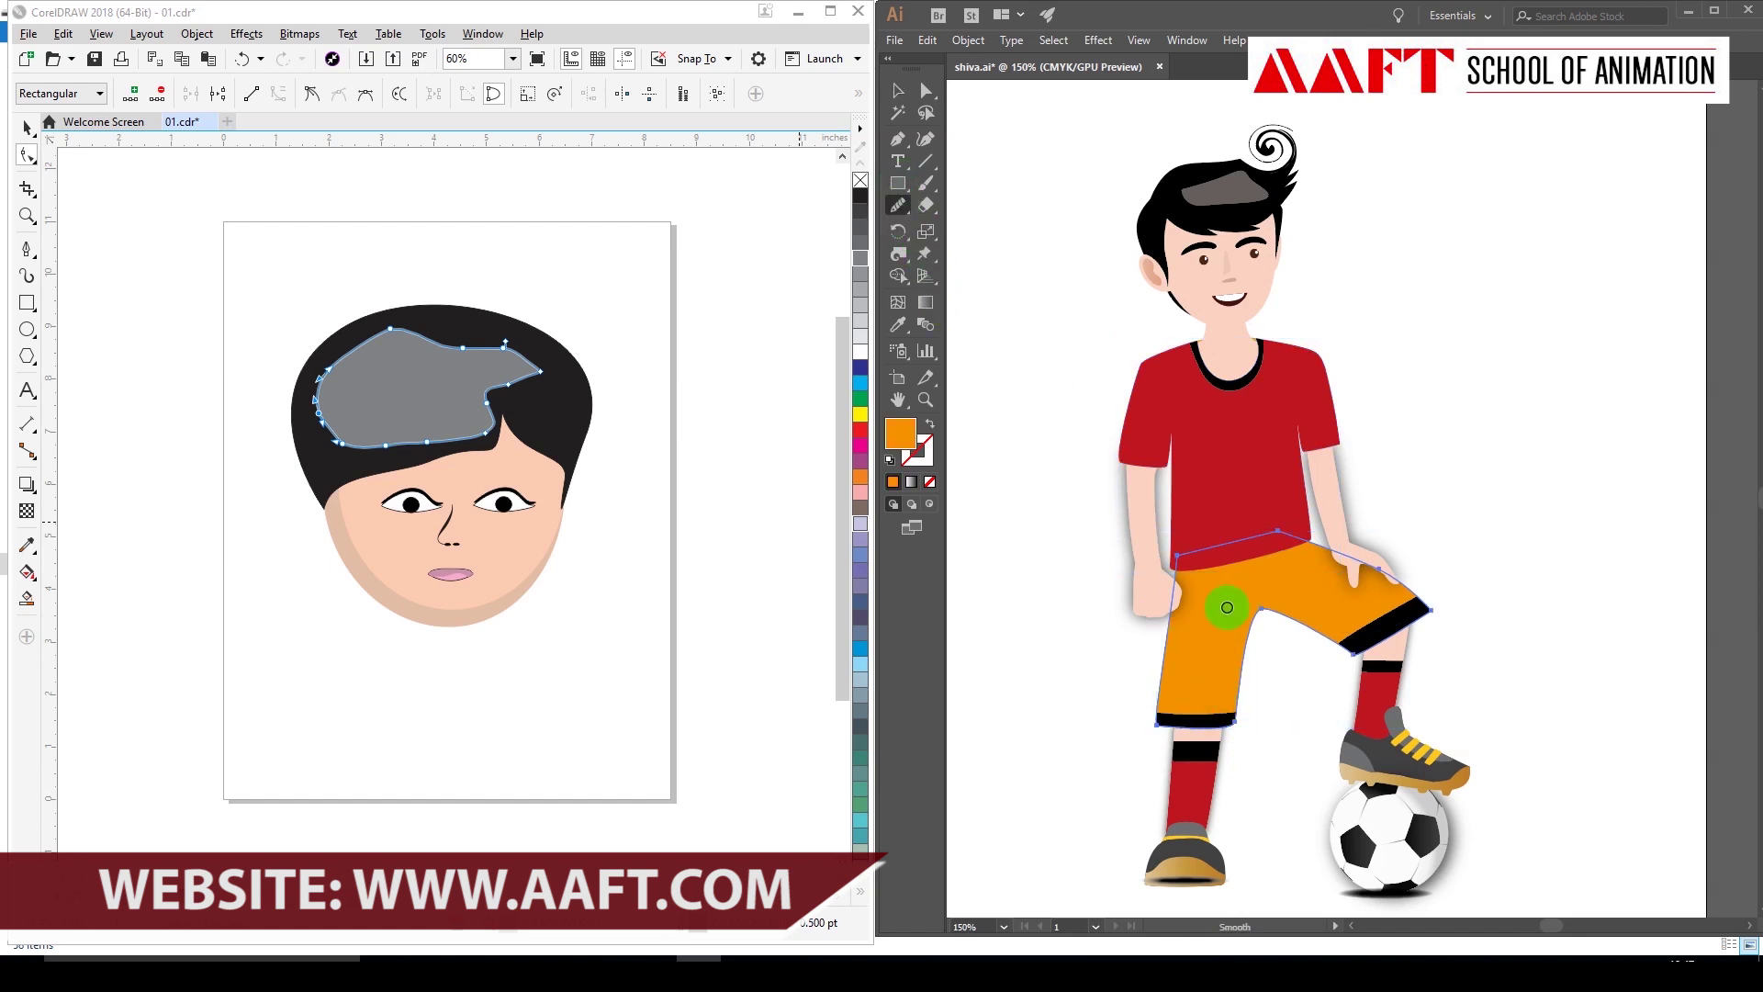